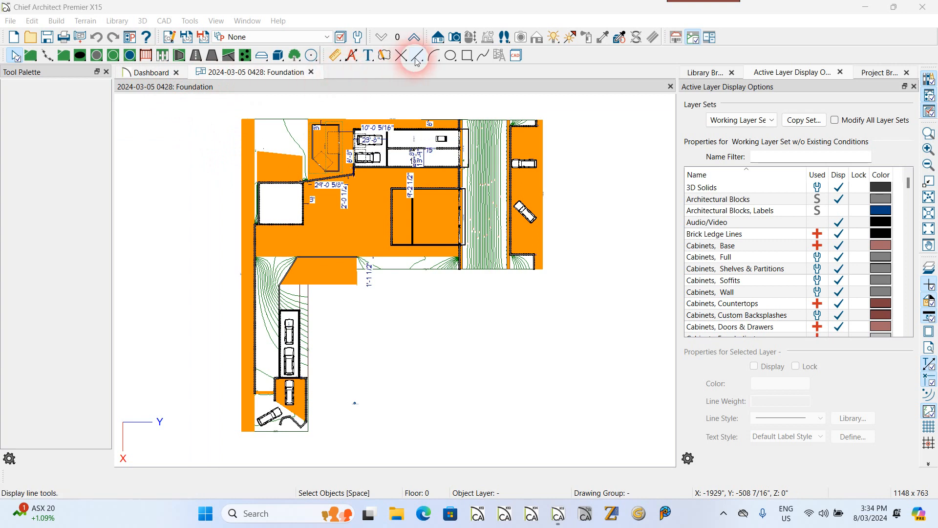
Step: Turn off Flatten Pad and Auto Rebuild Terrain in the terrain specification, and set surface smoothing and triangle count to Low
left_click(31, 55)
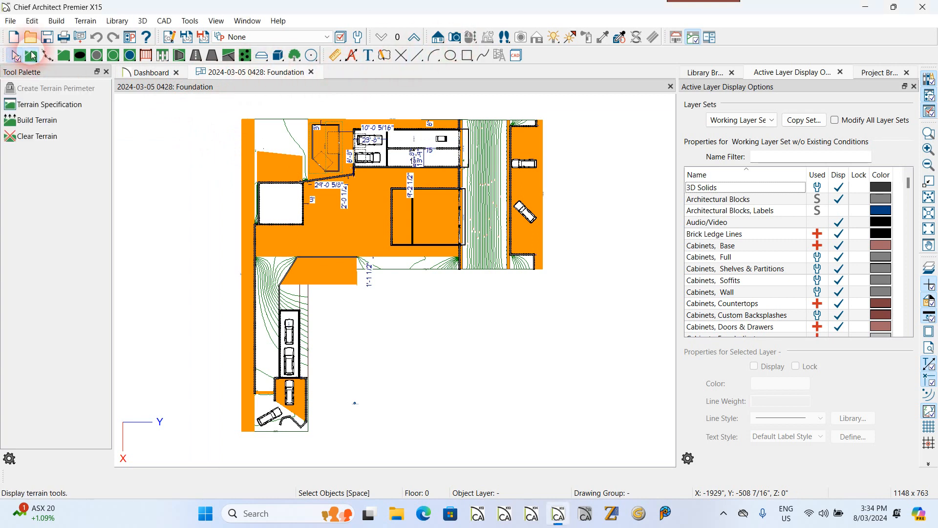
double_click(32, 55)
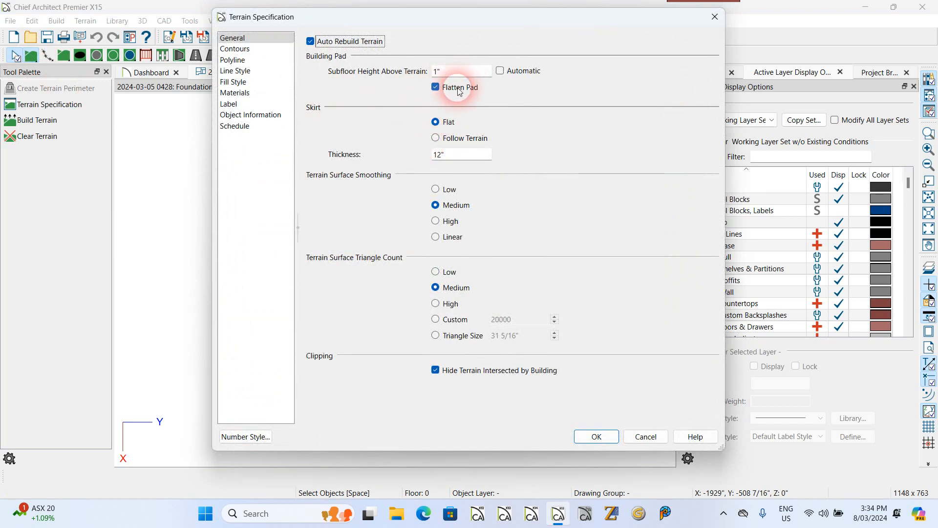
left_click(436, 88)
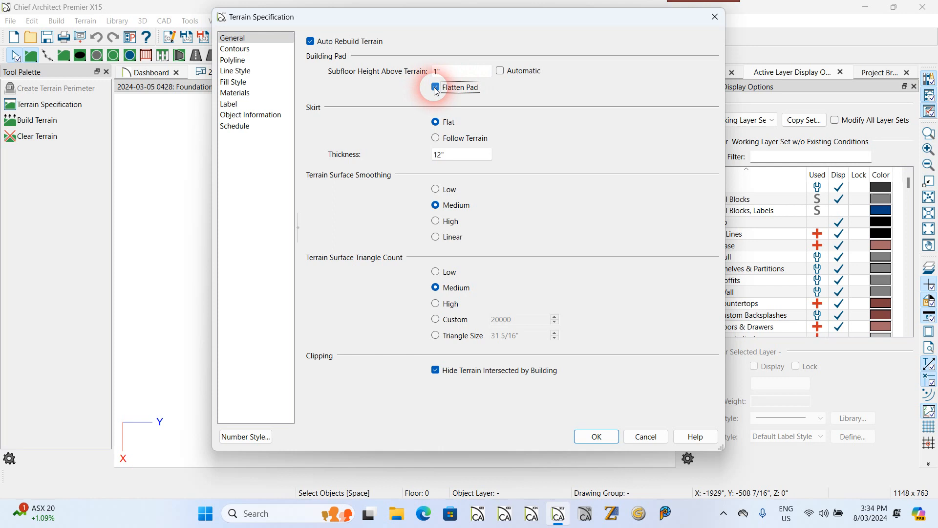
left_click(311, 41)
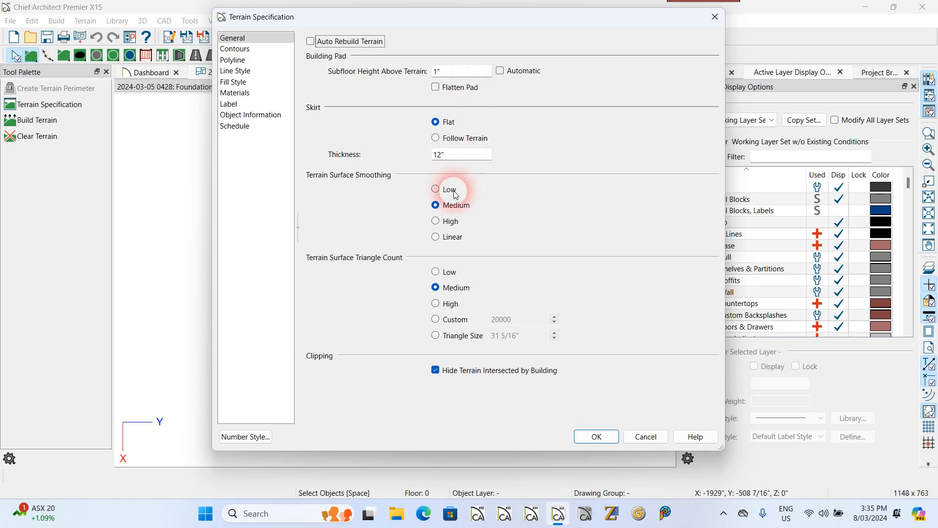
left_click(437, 191)
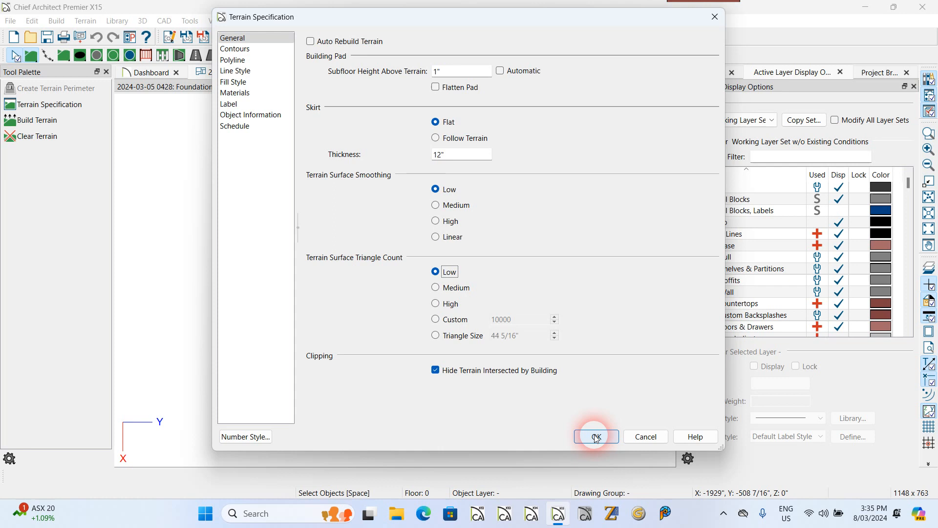
left_click(240, 72)
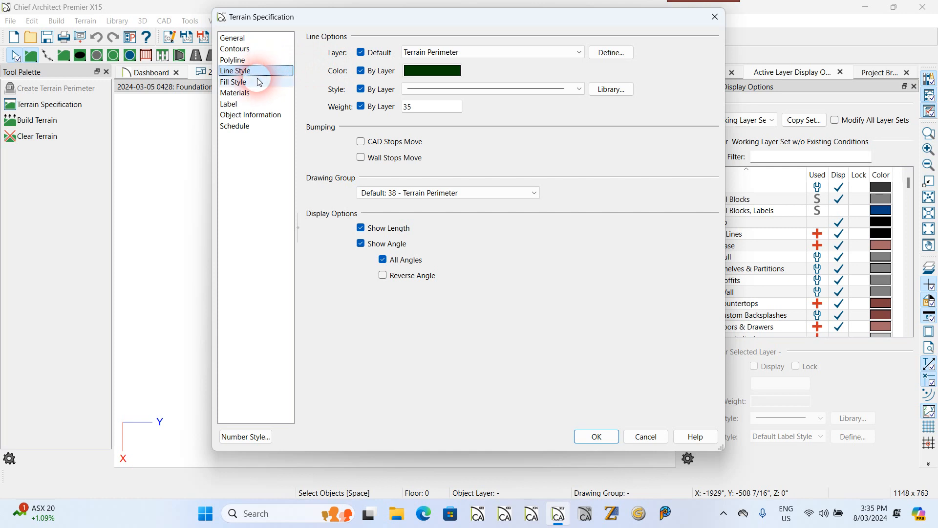
left_click(597, 436)
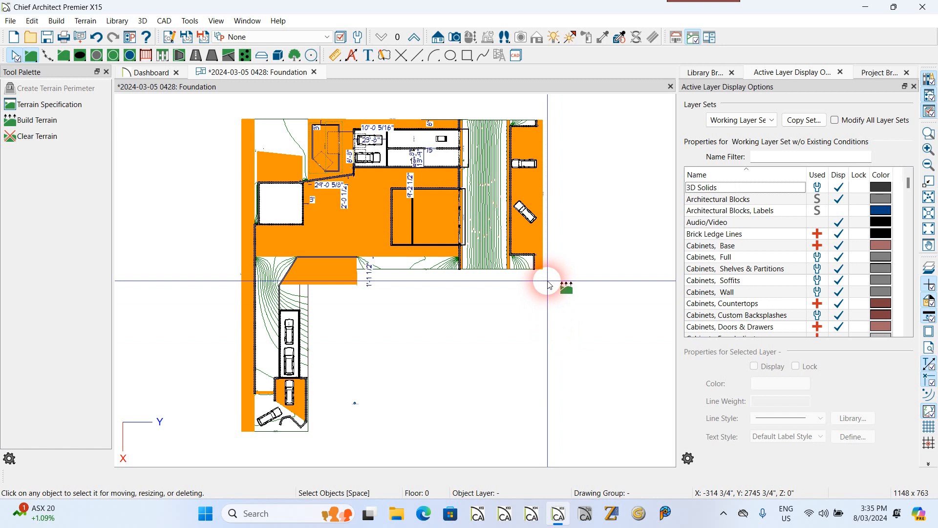
Step: Examine the layout of the orange elevation regions across the upper part of the foundation plan
scroll(288, 156, "up", 4)
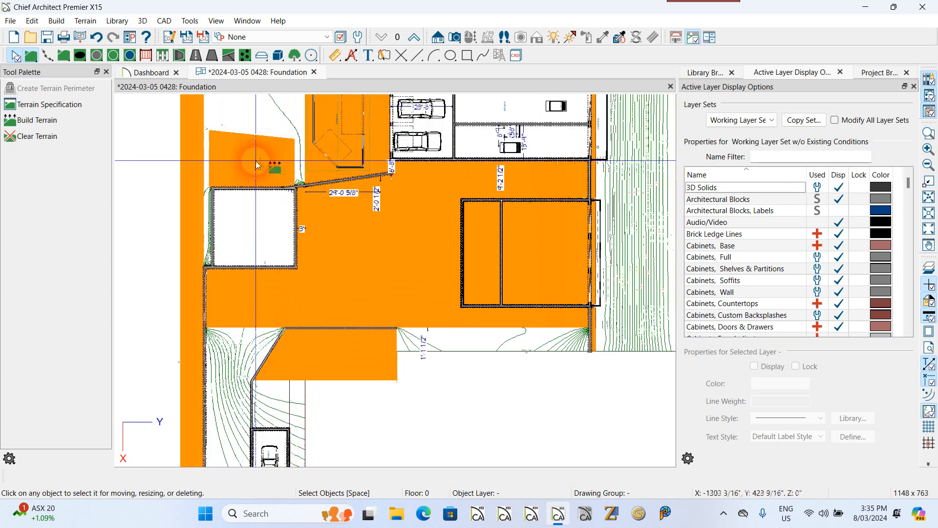
scroll(258, 165, "down", 3)
scroll(235, 129, "up", 2)
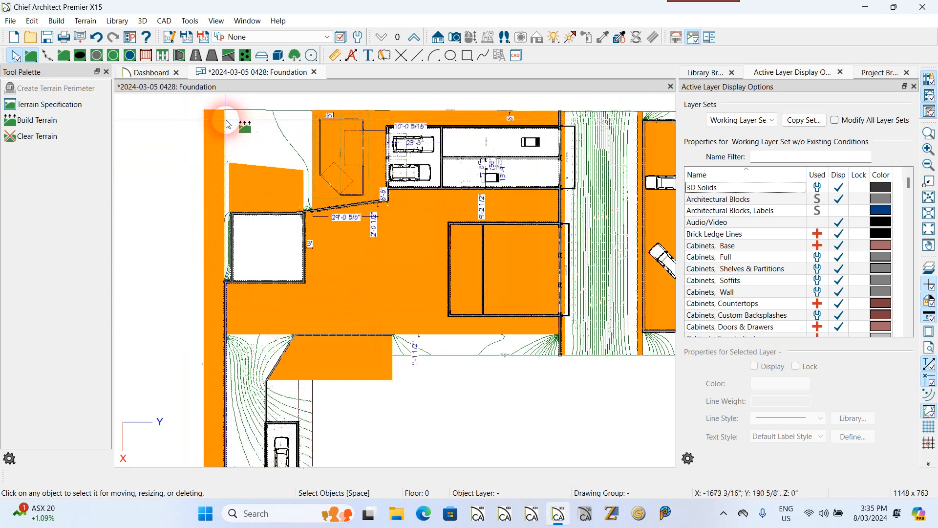
scroll(226, 124, "up", 5)
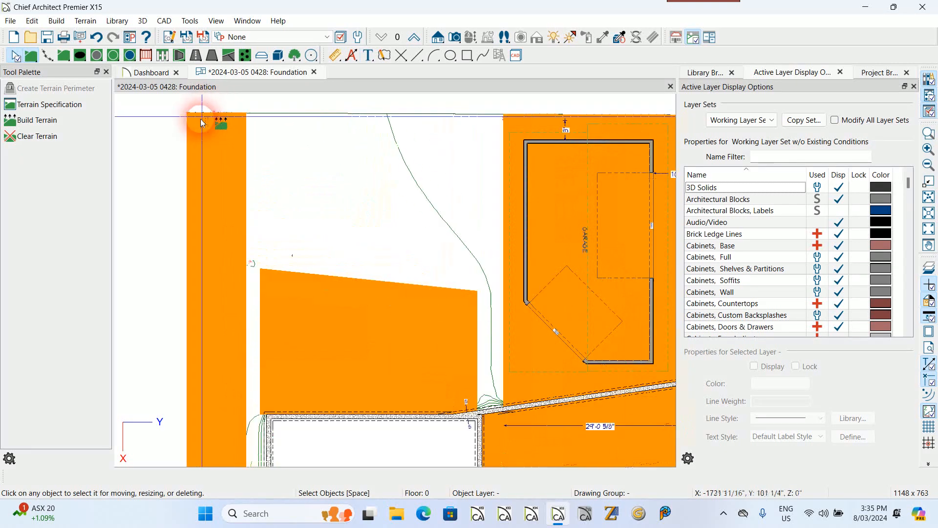
scroll(203, 121, "down", 3)
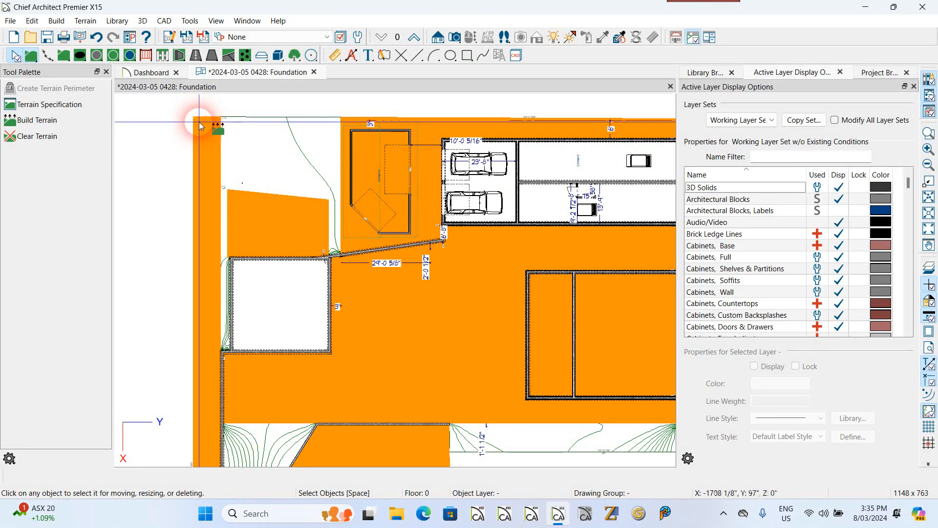
scroll(210, 146, "down", 1)
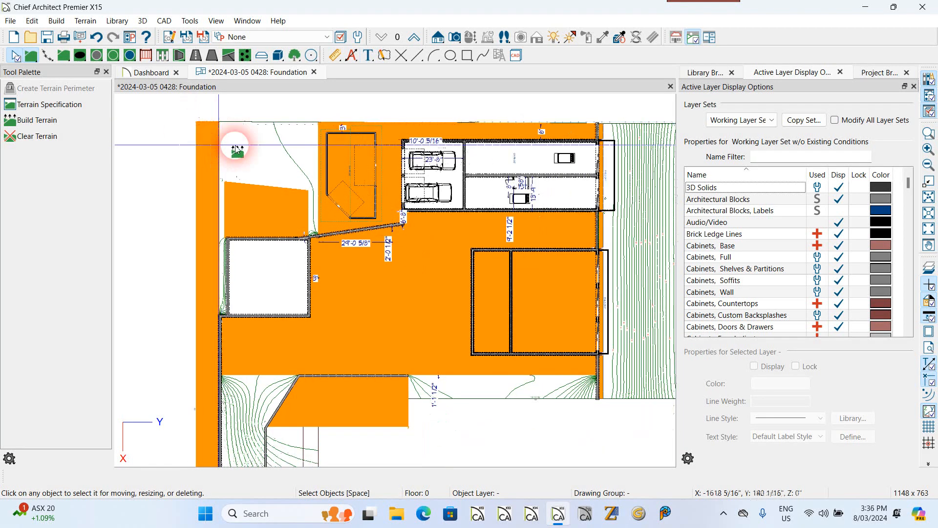
scroll(429, 264, "down", 1)
scroll(434, 286, "up", 2)
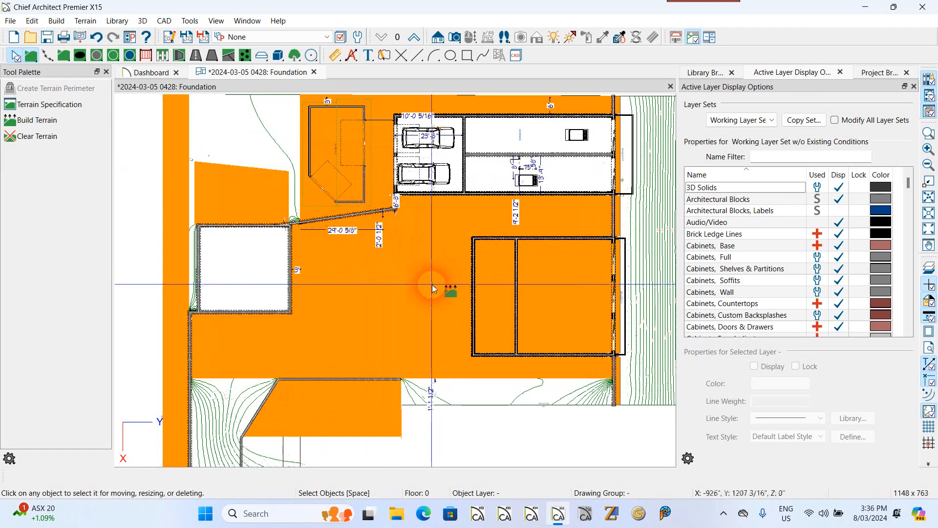
scroll(431, 282, "down", 2)
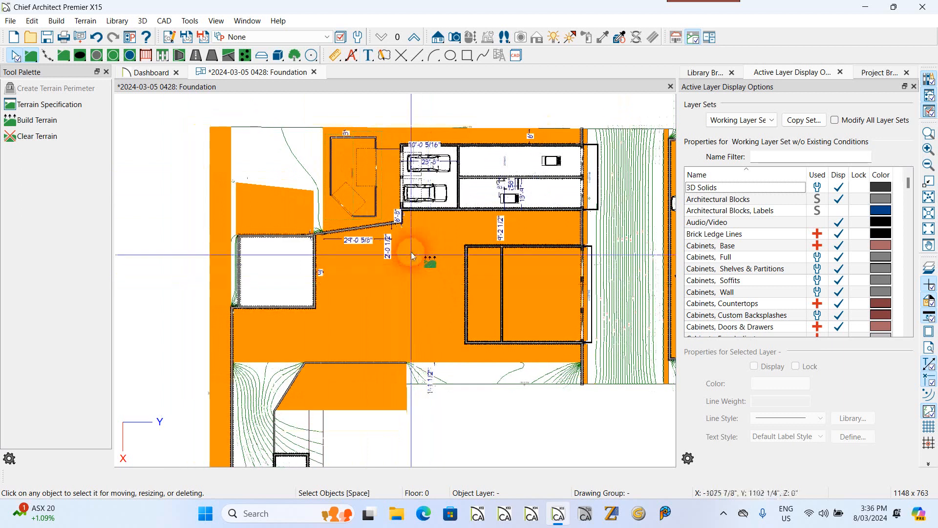
Step: Select five elevation regions together: the long edge strip, the sloped-top area, the large central area, the slanted one below it and the garage area
left_click(226, 151)
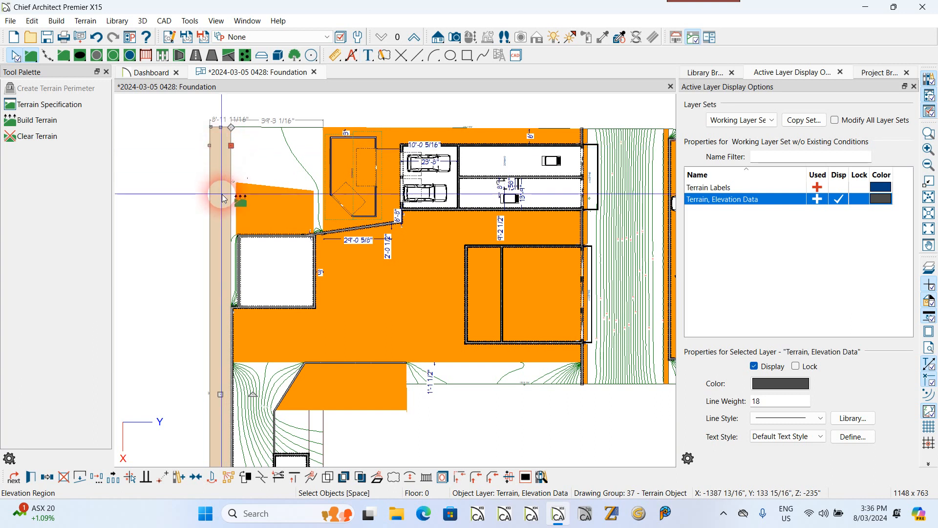
scroll(233, 195, "up", 3)
left_click(242, 193, "shift")
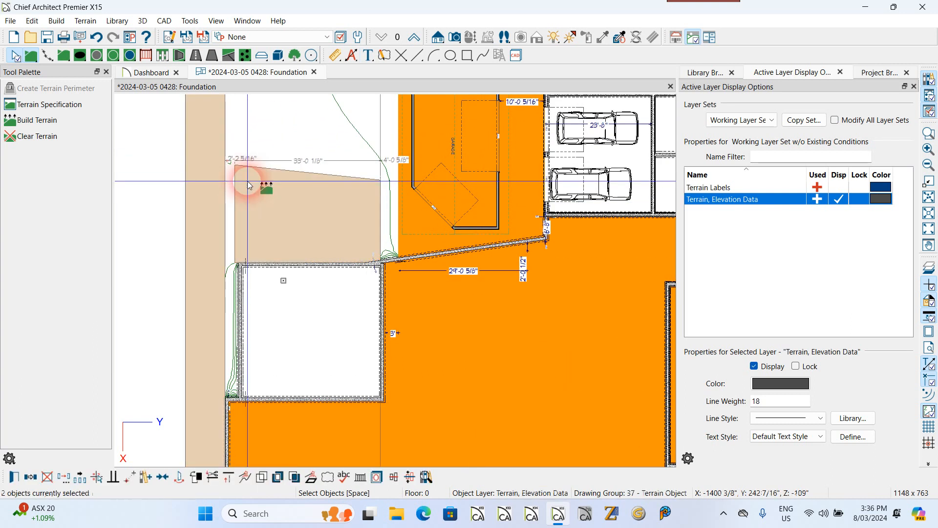
scroll(247, 185, "down", 2)
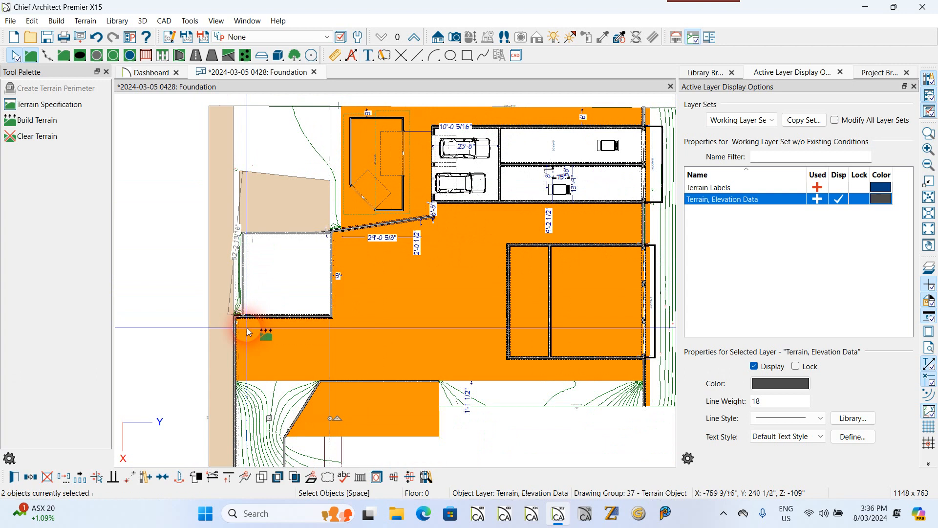
left_click(256, 369, "shift")
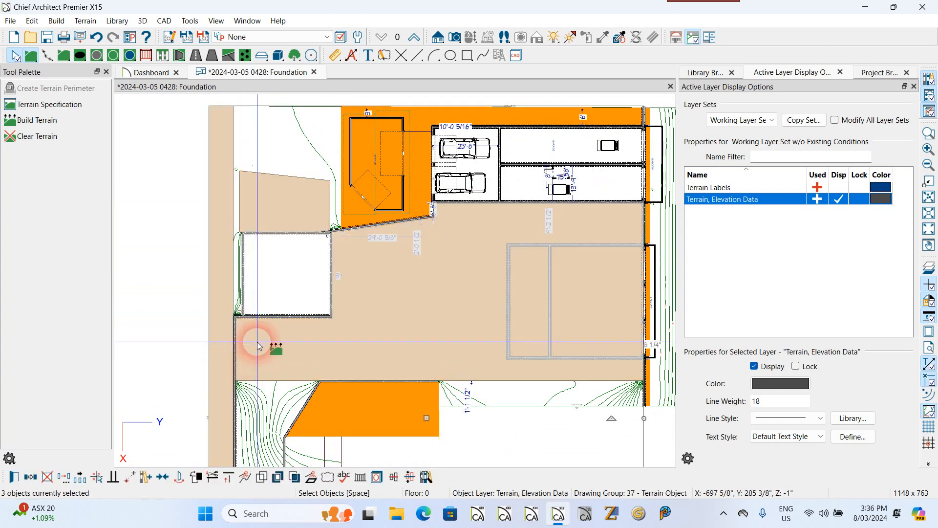
left_click(398, 433, "shift")
scroll(360, 193, "up", 3)
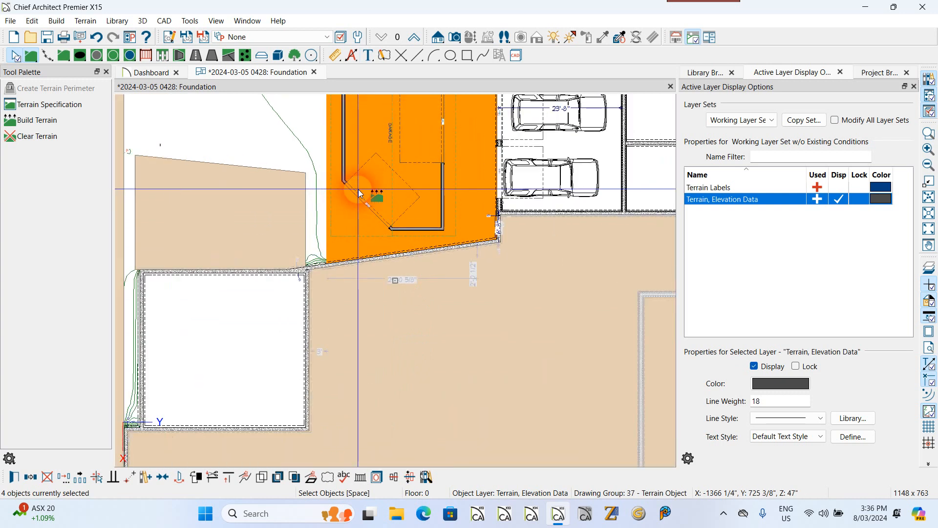
left_click(336, 269, "shift")
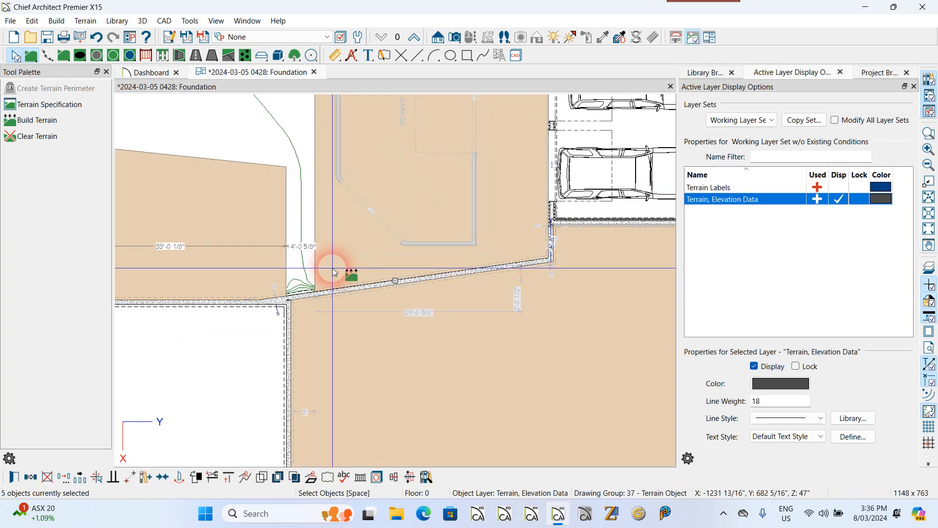
Step: Add the parking area beyond the contoured slope and the two narrow strips bordering that slope to the elevation region selection
scroll(329, 268, "down", 5)
scroll(299, 278, "down", 1)
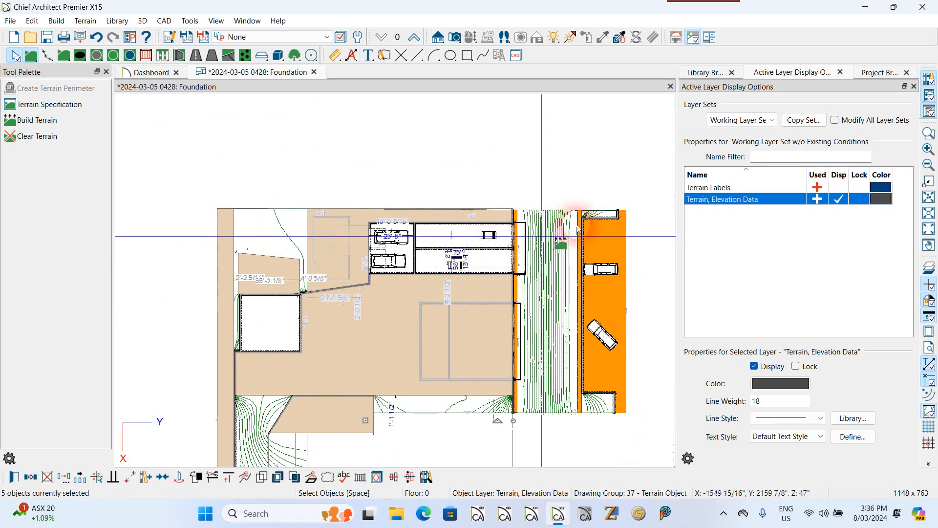
scroll(584, 226, "up", 8)
left_click(635, 235, "shift")
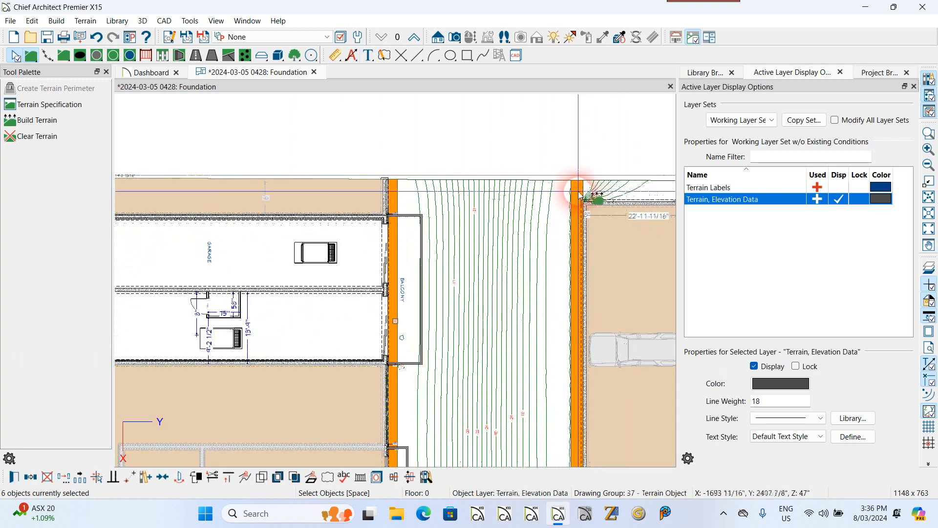
left_click(578, 190, "shift")
left_click(395, 194, "shift")
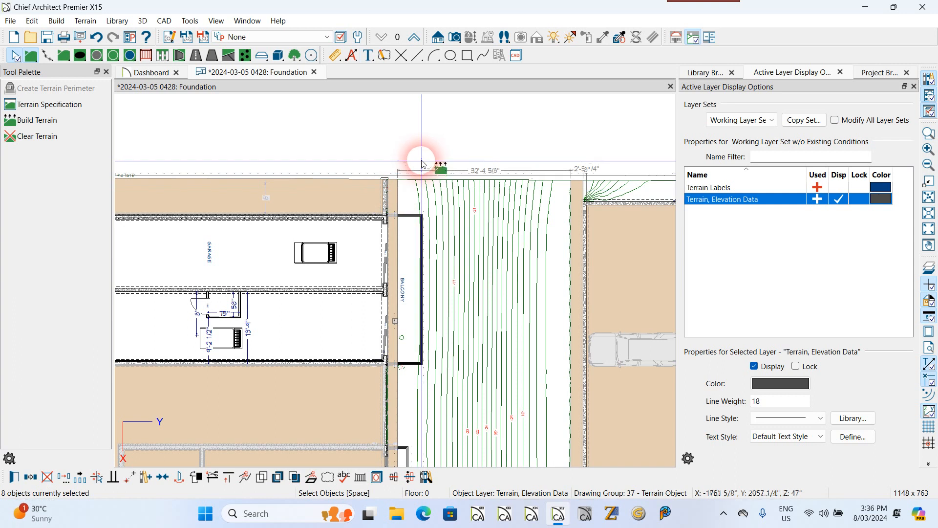
Step: Add the thin strip between the walls and the angled parking area at the driveway's lower end to the elevation region selection
scroll(411, 159, "down", 5)
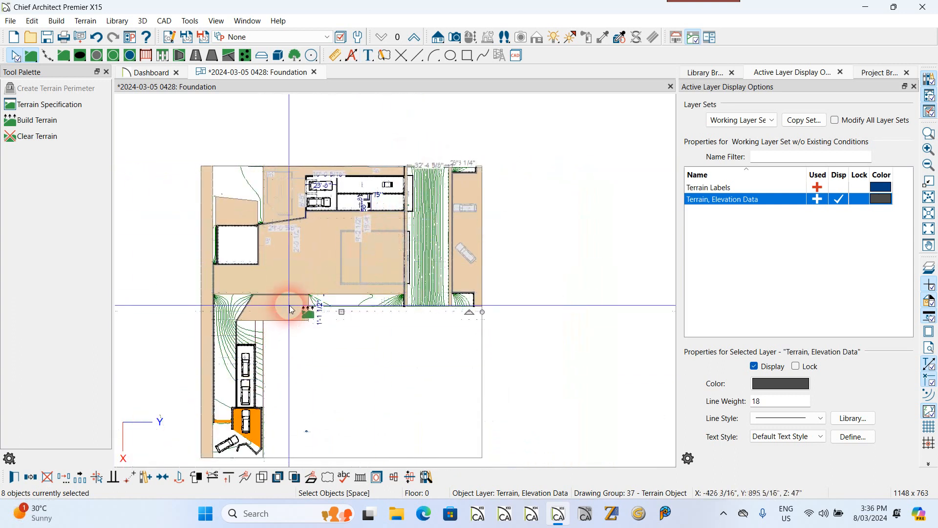
scroll(290, 307, "down", 3)
scroll(251, 440, "up", 4)
scroll(254, 380, "up", 2)
scroll(248, 317, "up", 5)
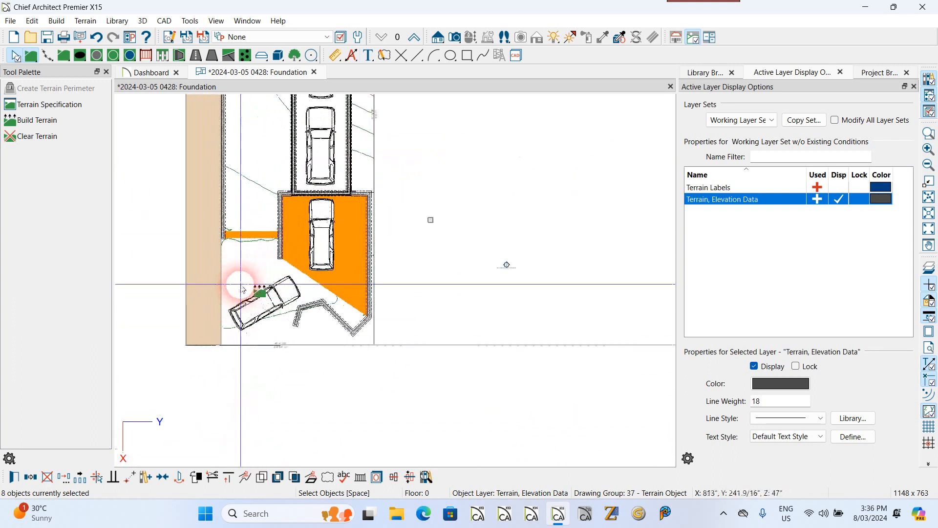
scroll(226, 303, "down", 2)
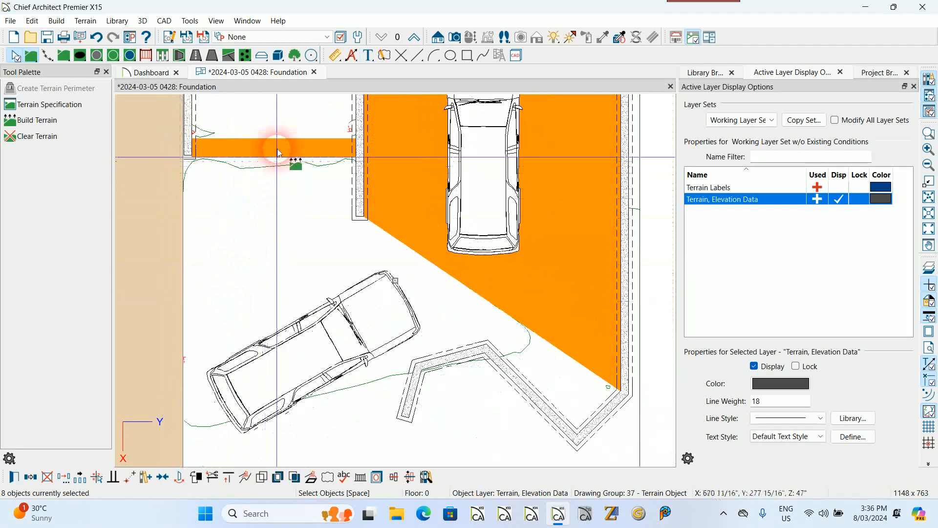
scroll(279, 147, "up", 2)
left_click(279, 147, "shift")
left_click(445, 166, "shift")
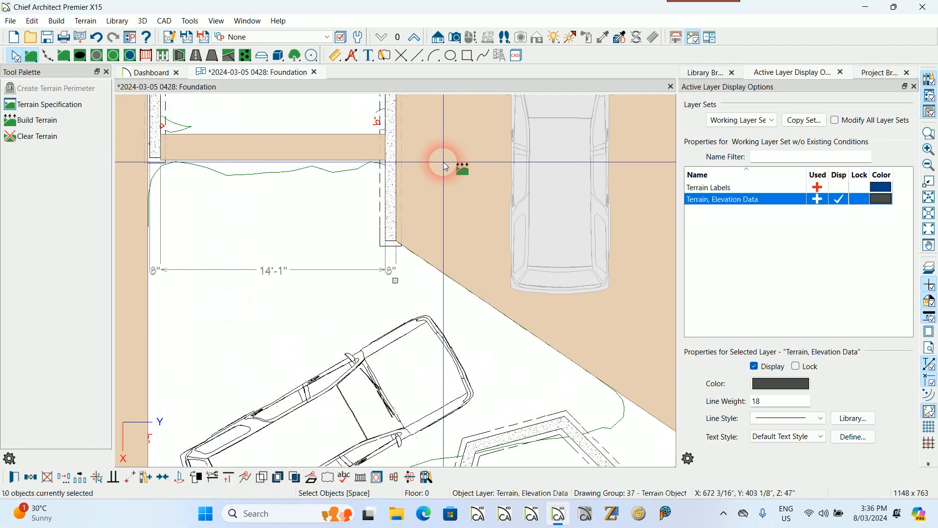
scroll(243, 350, "down", 2)
scroll(243, 350, "down", 5)
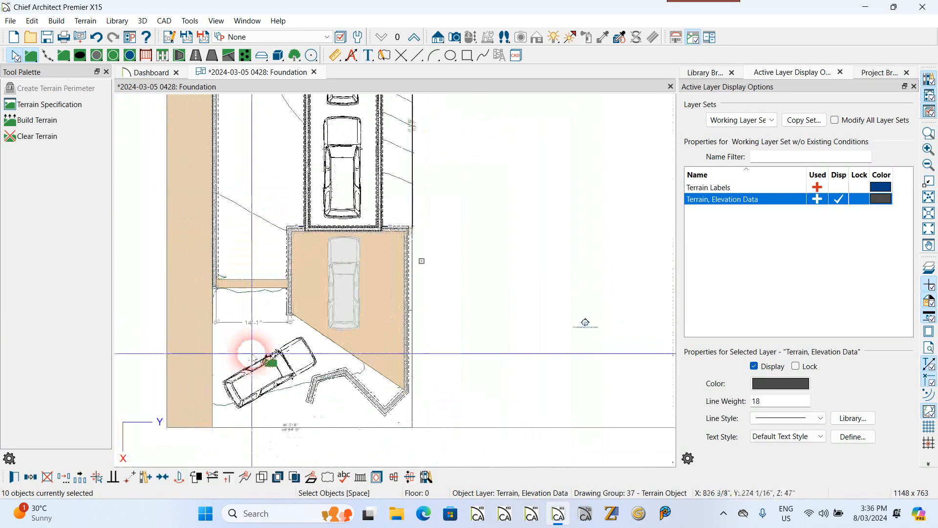
scroll(327, 371, "up", 1)
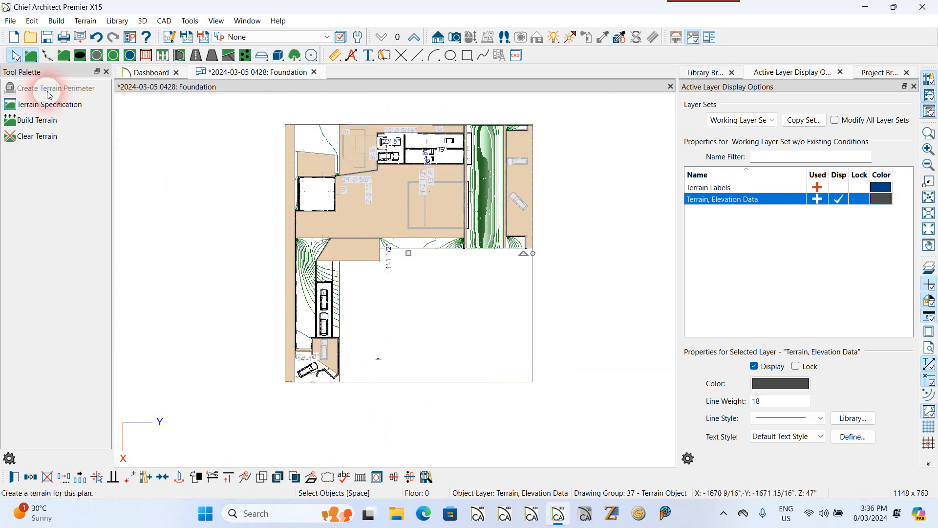
Step: Turn off Interpolate Tangent to Edge for all selected elevation regions and set their line color to By Layer
left_click(19, 477)
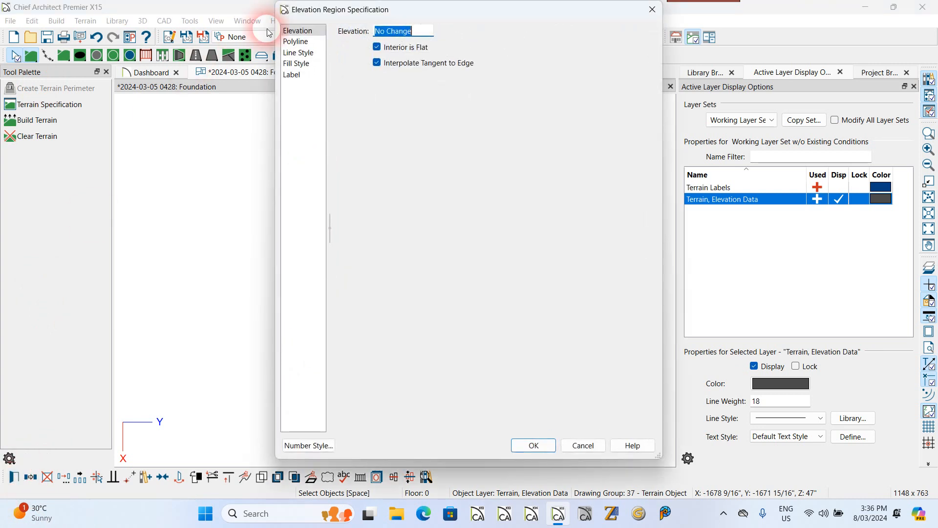
left_click(377, 63)
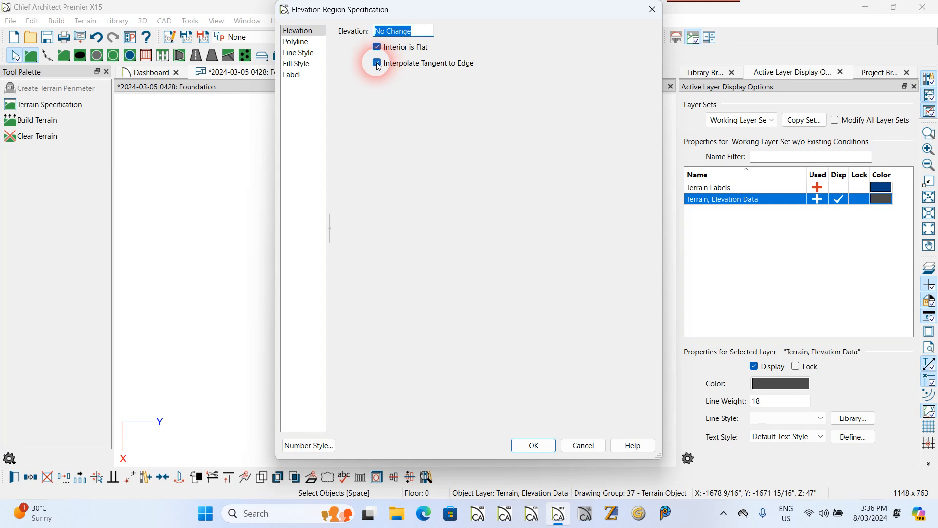
left_click(377, 63)
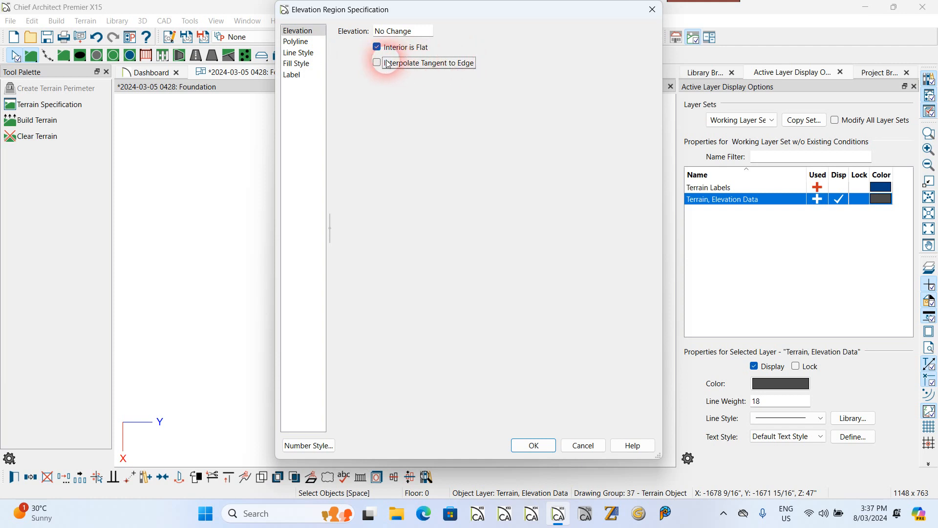
left_click(306, 54)
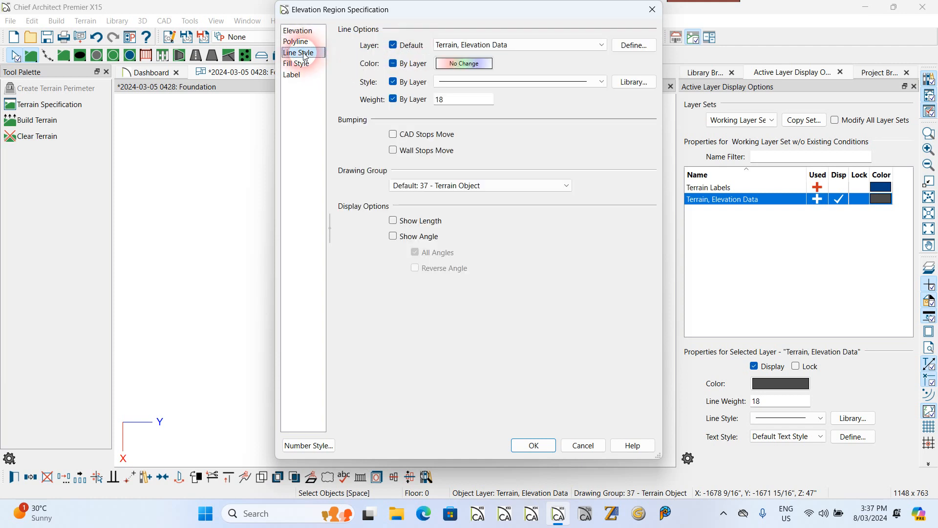
left_click(394, 64)
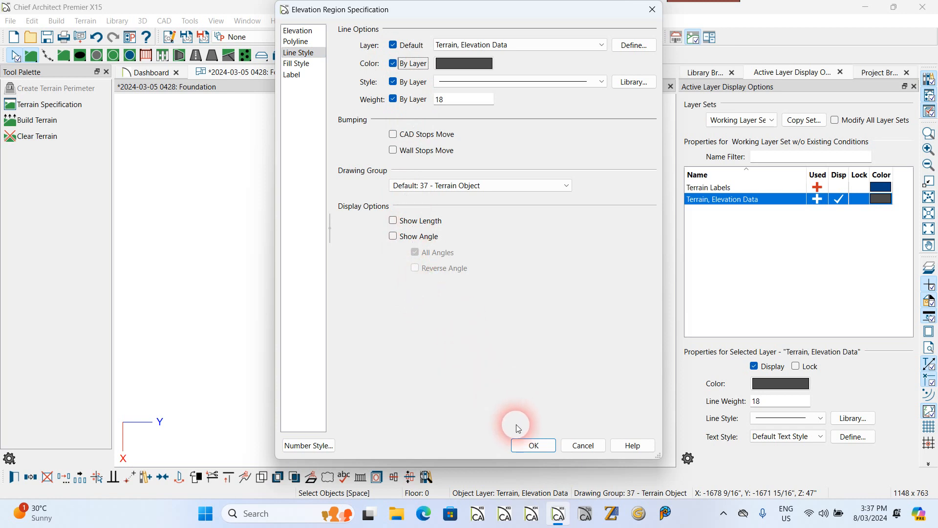
left_click(533, 445)
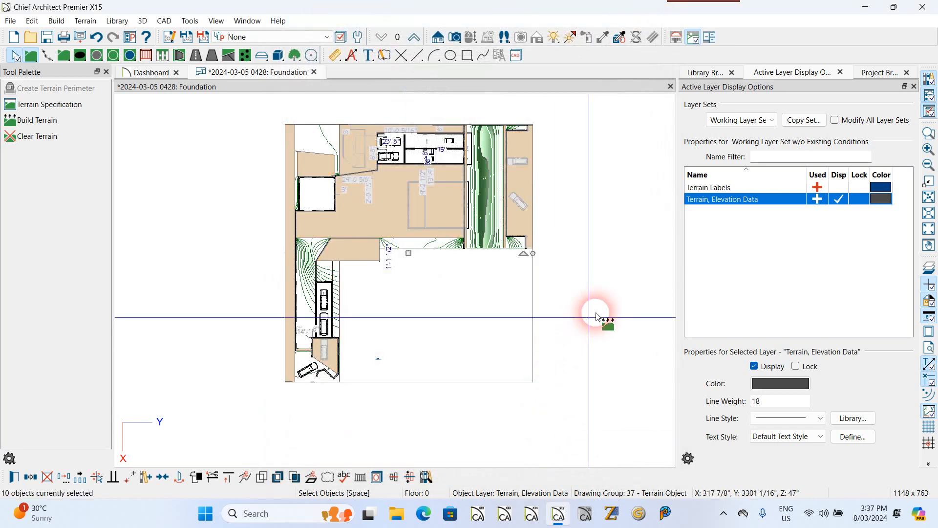
Step: Set the Terrain, Elevation Data layer's color to pure blue
left_click(887, 199)
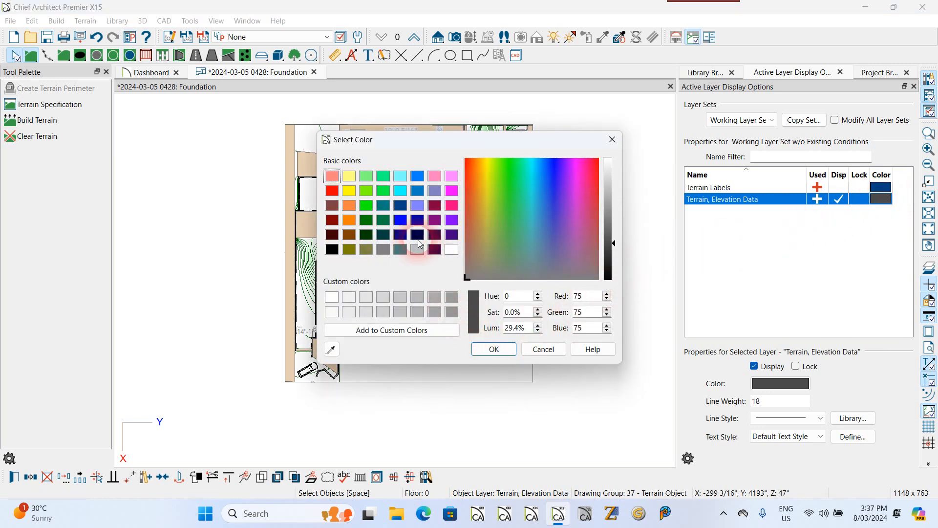
left_click(399, 221)
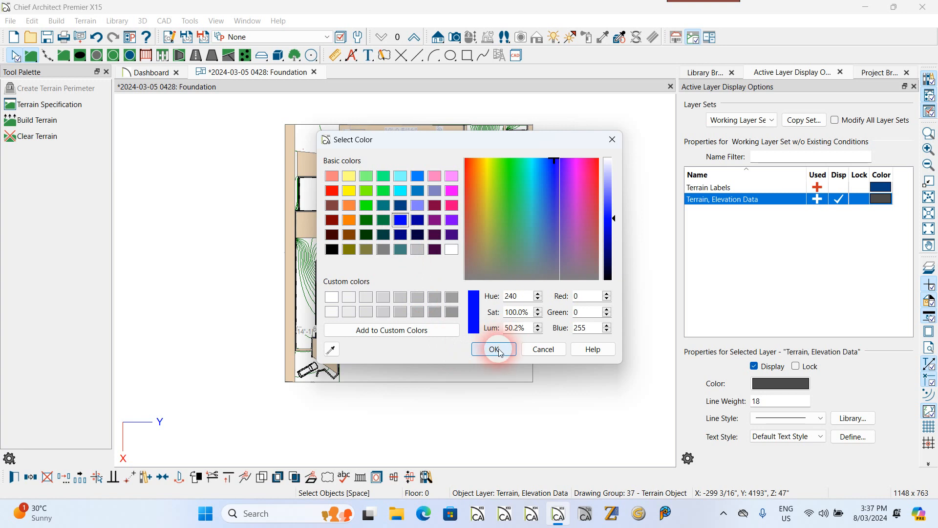
left_click(494, 349)
left_click_drag(455, 332, 311, 241)
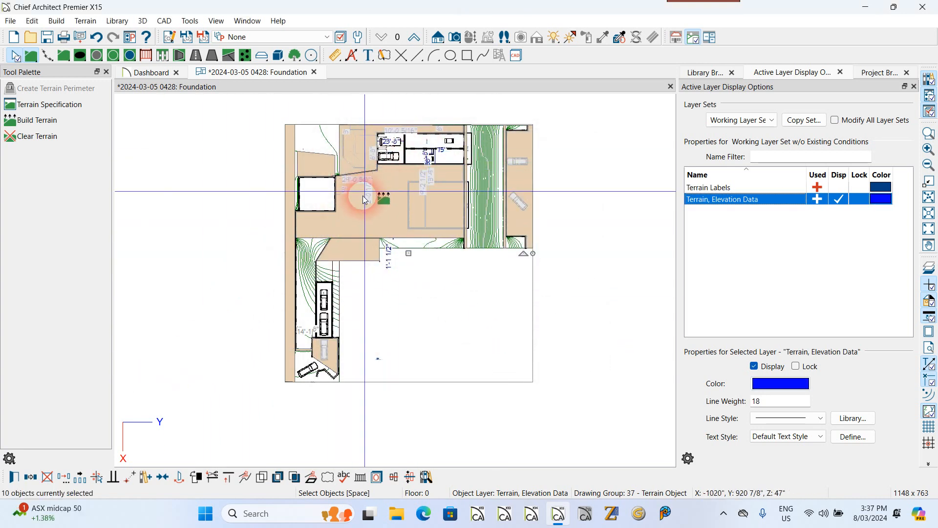
Step: Set the fill of all selected elevation regions to No Pattern and clear the selection
left_click(13, 476)
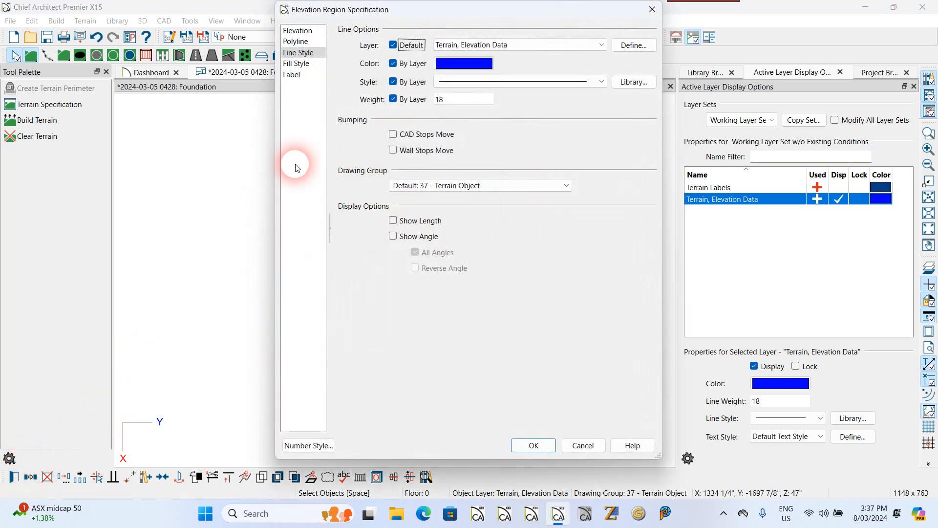
left_click(299, 64)
left_click(450, 45)
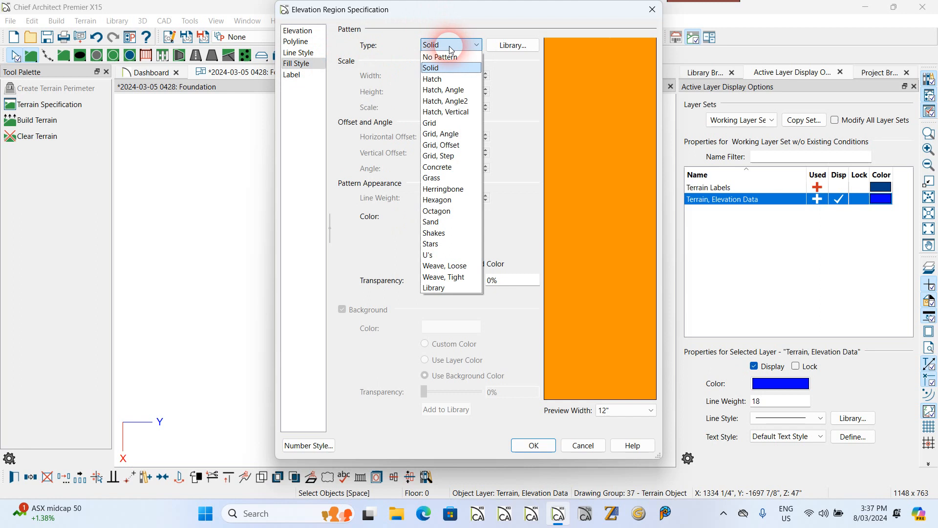
left_click(448, 57)
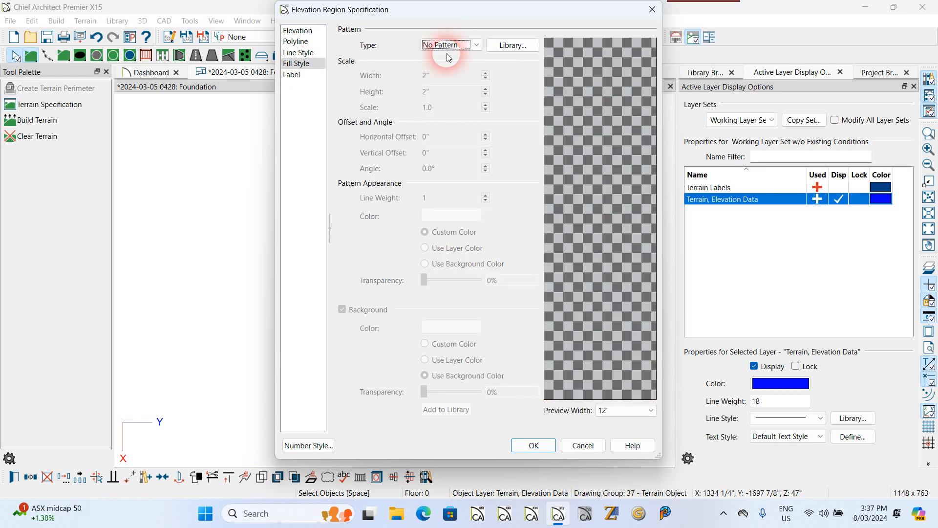
left_click(535, 445)
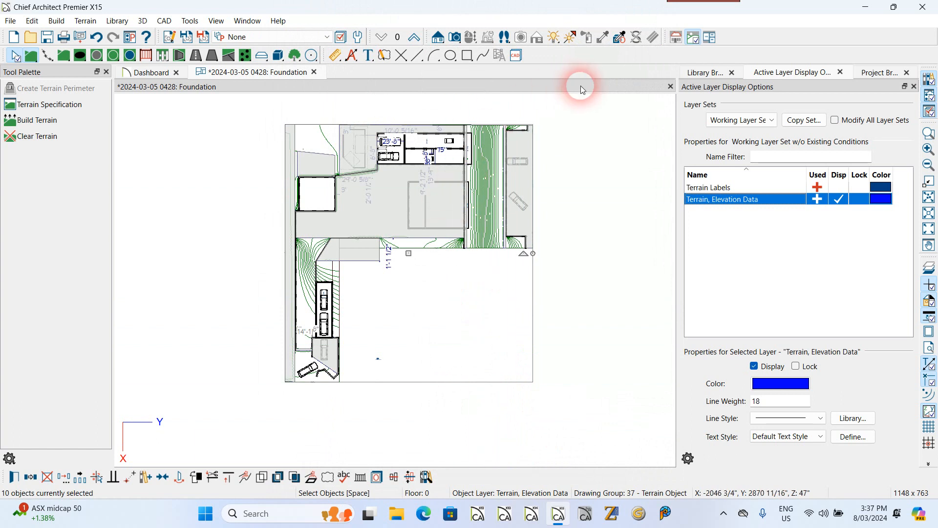
scroll(575, 97, "up", 1)
scroll(559, 108, "down", 2)
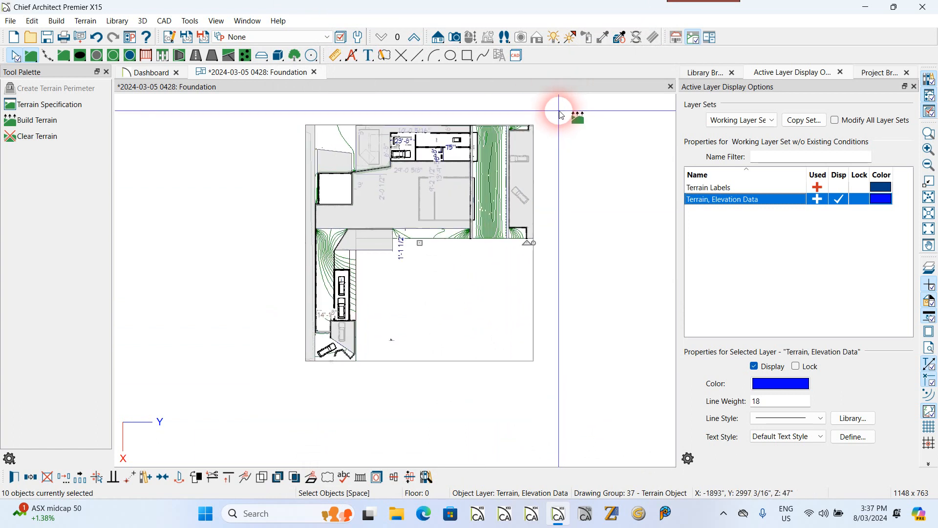
left_click(552, 169)
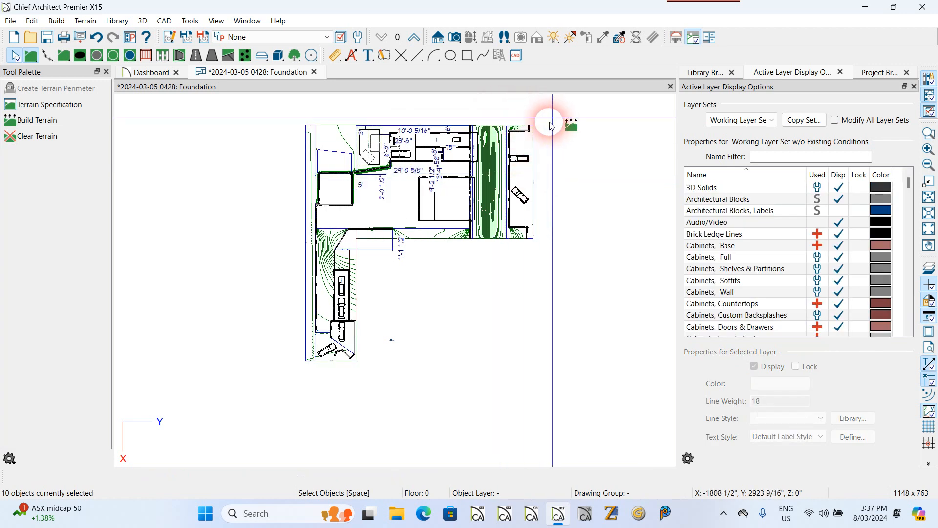
Step: Select the elevation region of the parking area beyond the slope and pull its outer corner's projecting vertex down in line with the edge
scroll(550, 126, "up", 10)
scroll(526, 125, "up", 10)
scroll(450, 142, "up", 8)
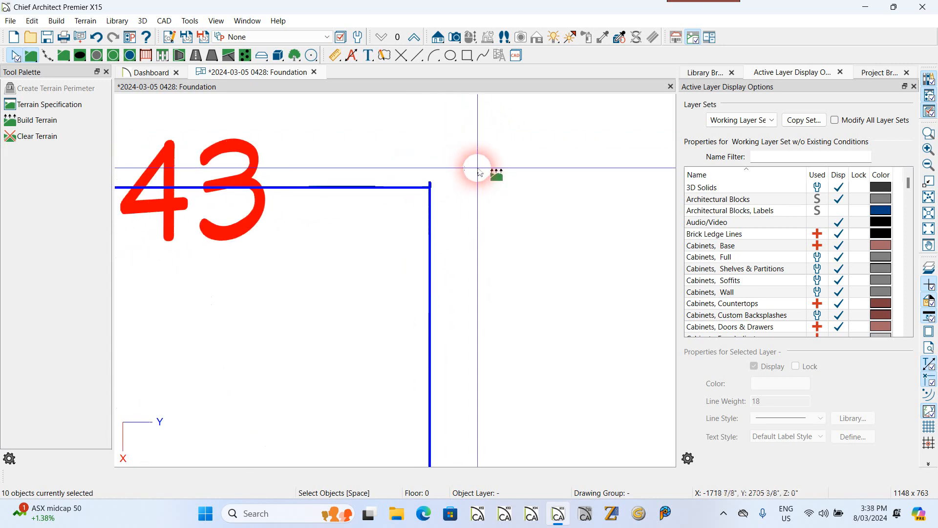
scroll(457, 172, "up", 3)
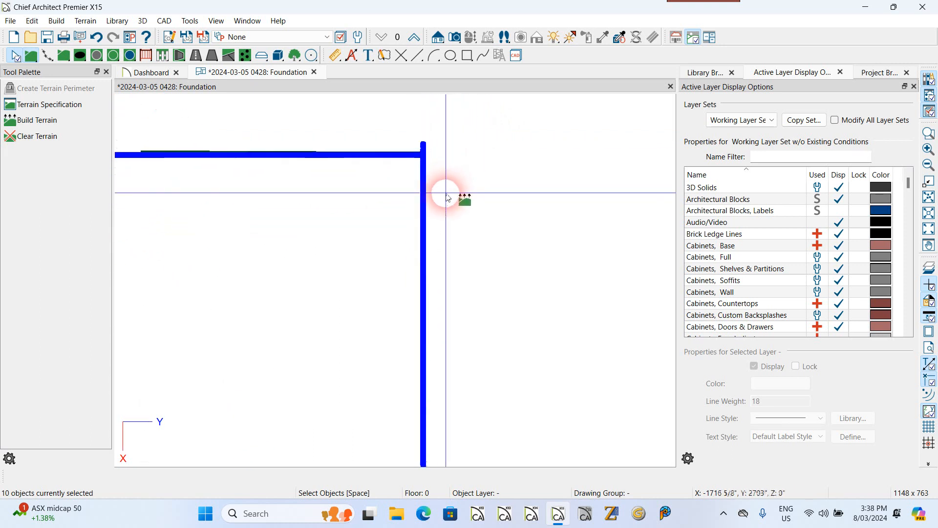
scroll(448, 196, "down", 2)
scroll(446, 140, "up", 1)
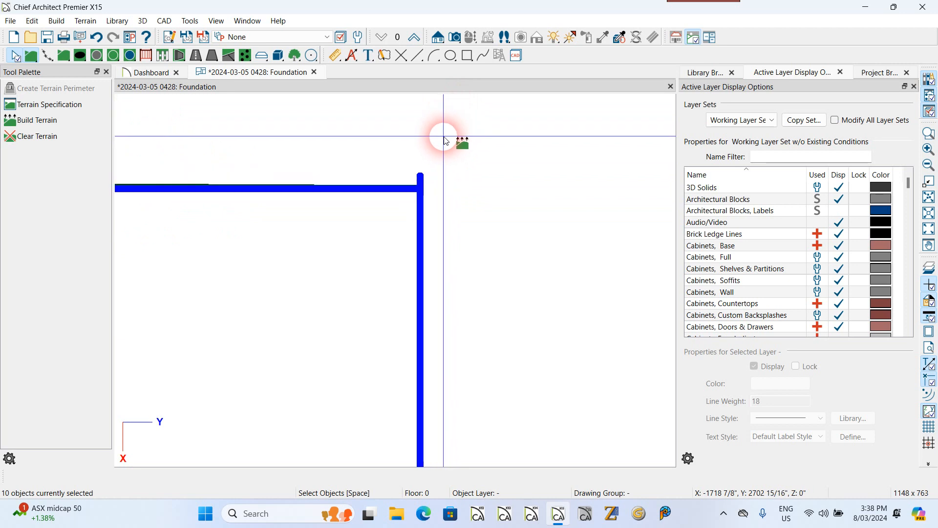
left_click(356, 194)
scroll(414, 195, "up", 3)
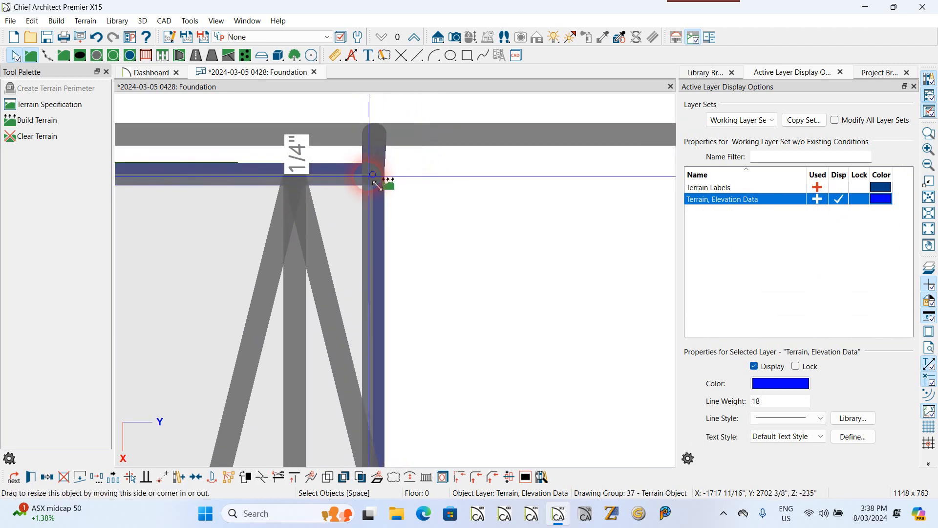
left_click_drag(327, 173, 333, 174)
left_click_drag(376, 135, 368, 171)
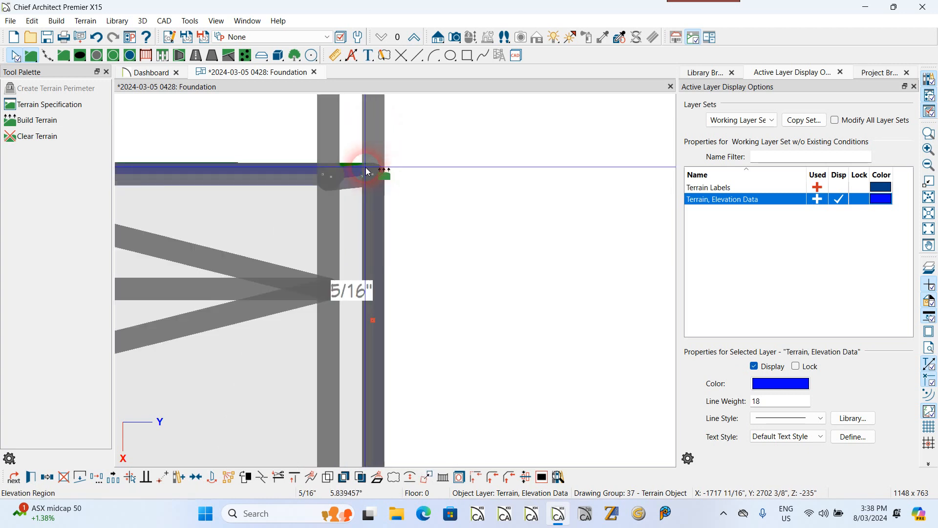
Step: Merge the extra vertices beside the parking region's outer corner into that corner, leaving a clean right angle, and deselect the region
scroll(337, 181, "up", 3)
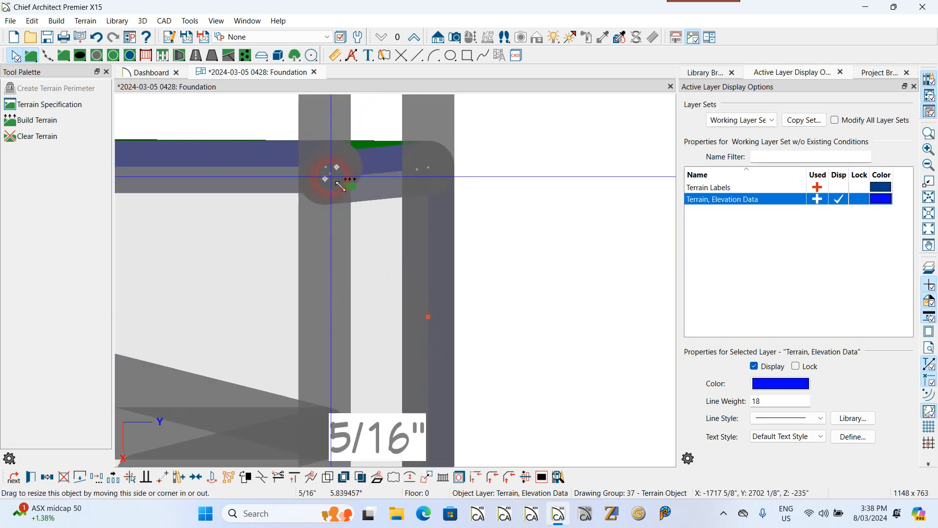
left_click_drag(339, 181, 240, 182)
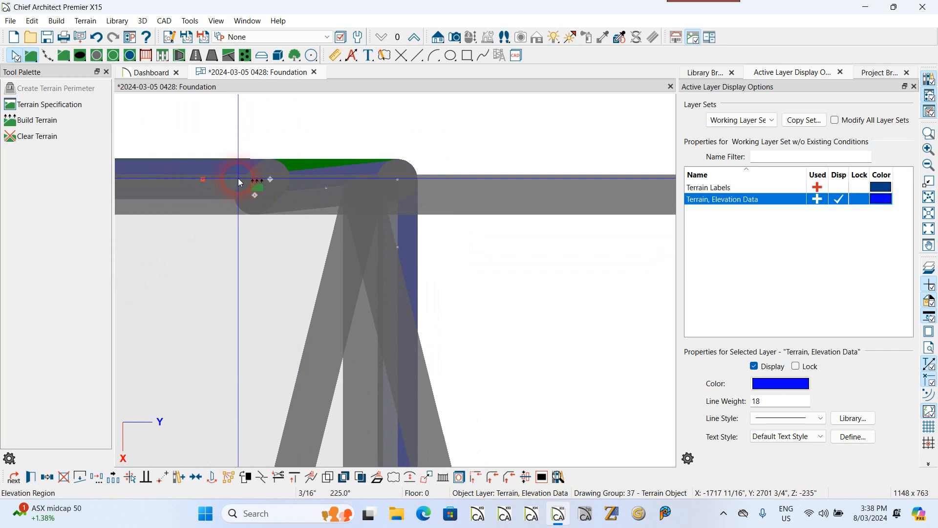
scroll(241, 183, "up", 2)
left_click_drag(262, 214, 284, 193)
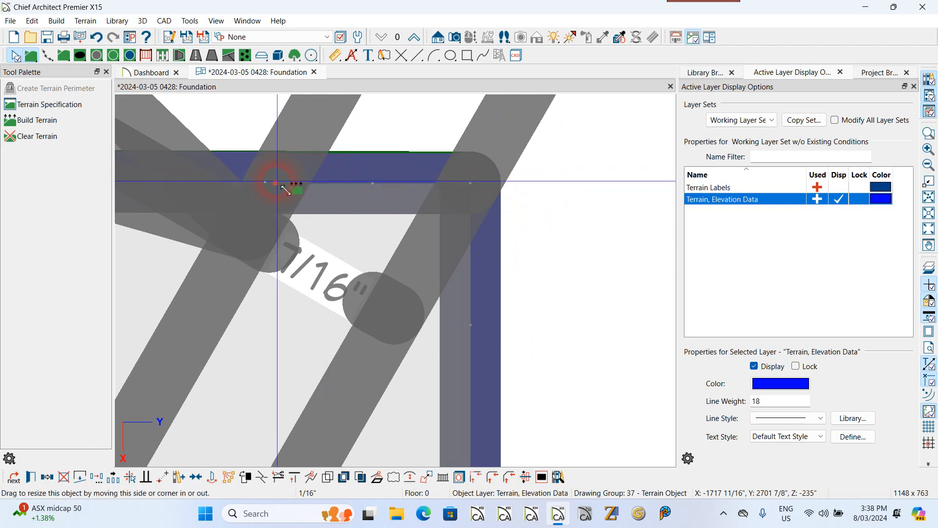
left_click_drag(285, 189, 522, 175)
left_click(568, 122)
Step: Select the slanted elevation region below the central area and move its outer corner vertex down to the tip of the narrow spike
scroll(571, 129, "down", 12)
scroll(571, 148, "down", 3)
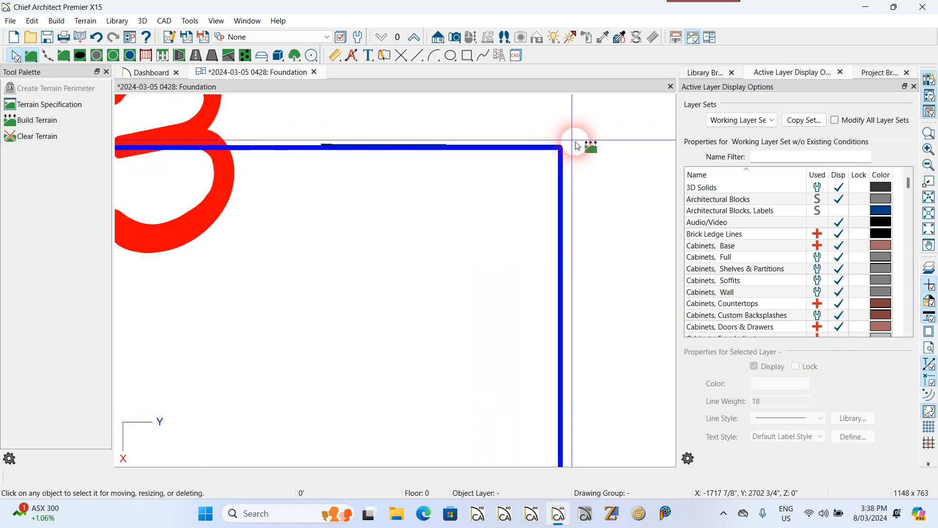
scroll(580, 144, "down", 8)
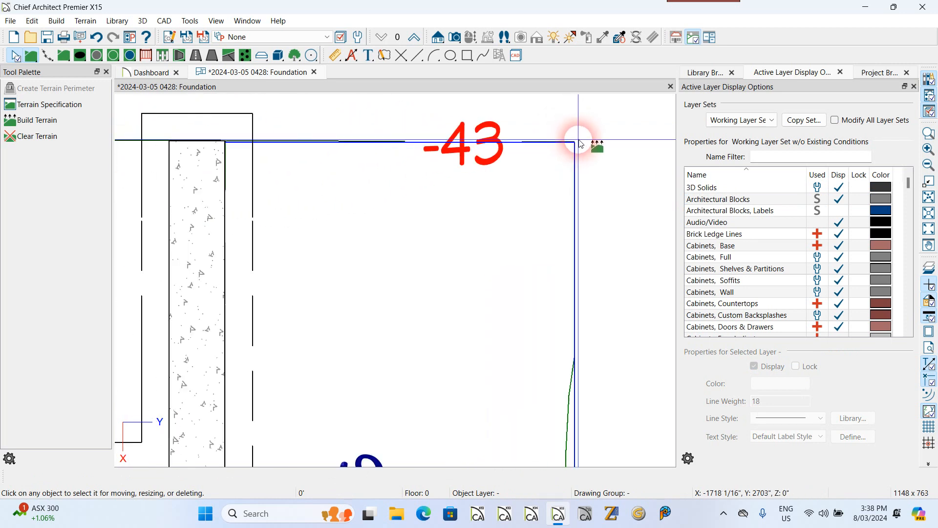
scroll(569, 143, "down", 10)
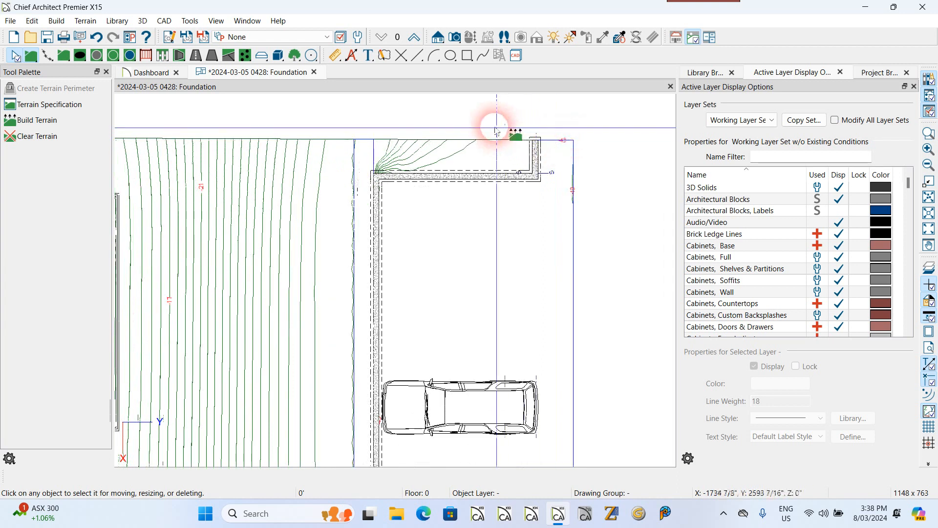
scroll(451, 125, "down", 2)
scroll(213, 259, "up", 3)
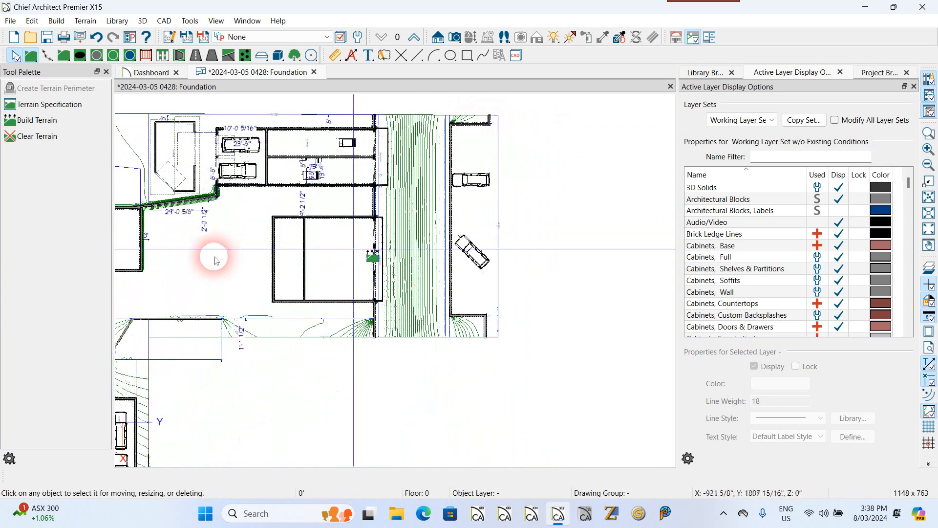
scroll(245, 234, "down", 4)
scroll(173, 340, "up", 5)
scroll(223, 331, "up", 5)
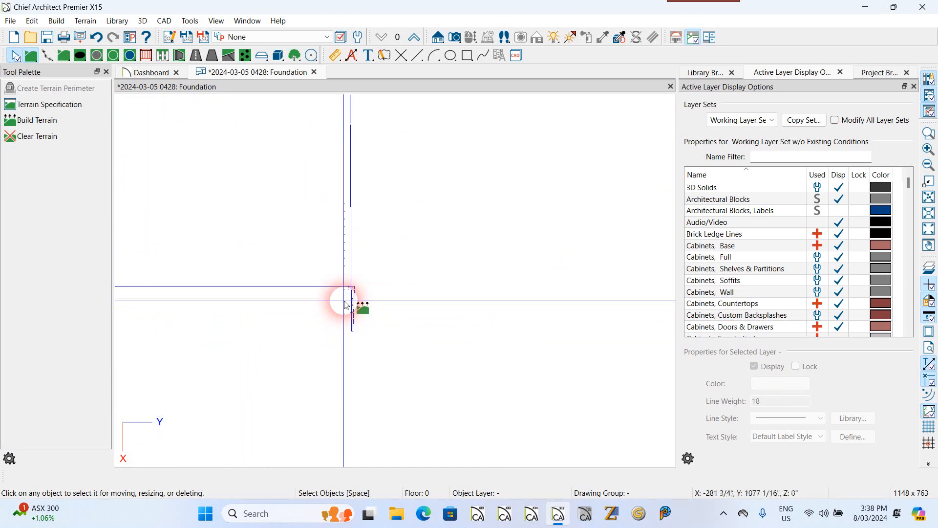
scroll(347, 306, "up", 2)
left_click(355, 307)
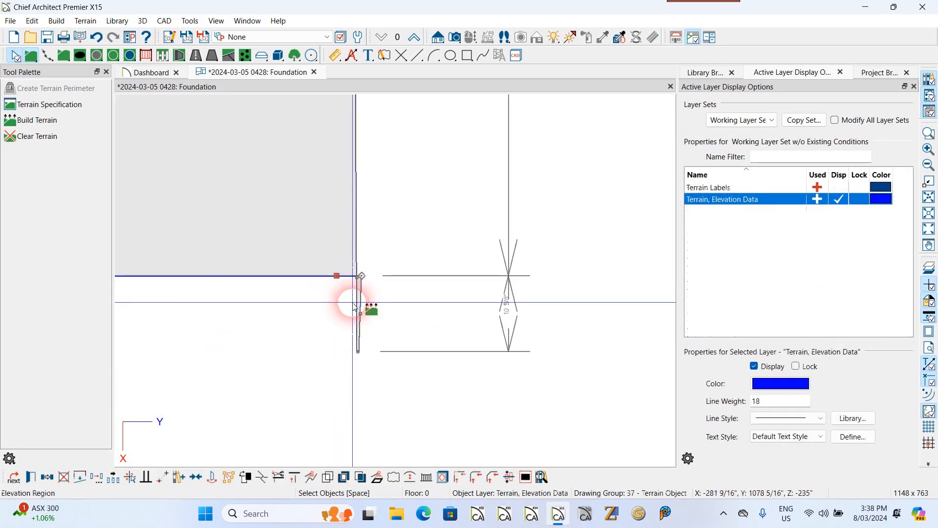
scroll(356, 307, "up", 3)
left_click_drag(366, 226, 358, 386)
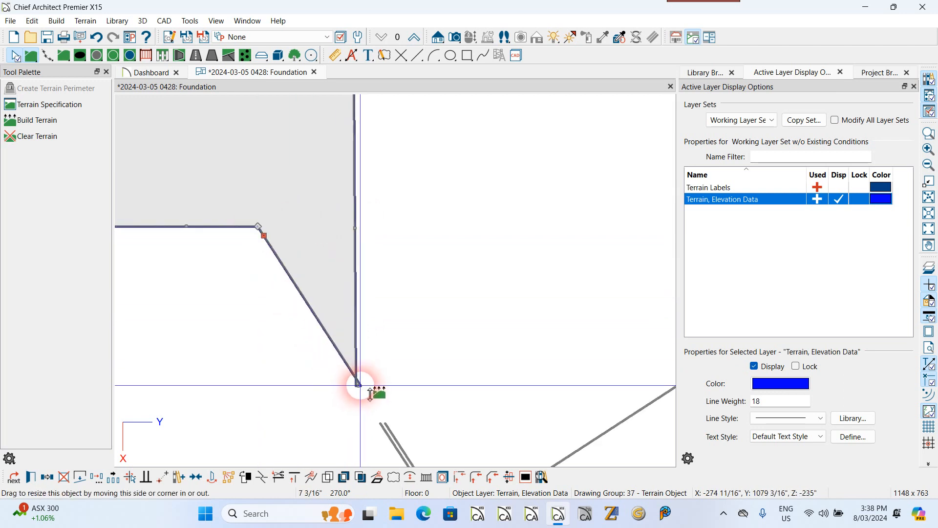
Step: Separate the spike's stacked vertices, move them back up to the region's lower edge to square off the corner, and deselect the region
scroll(364, 393, "up", 4)
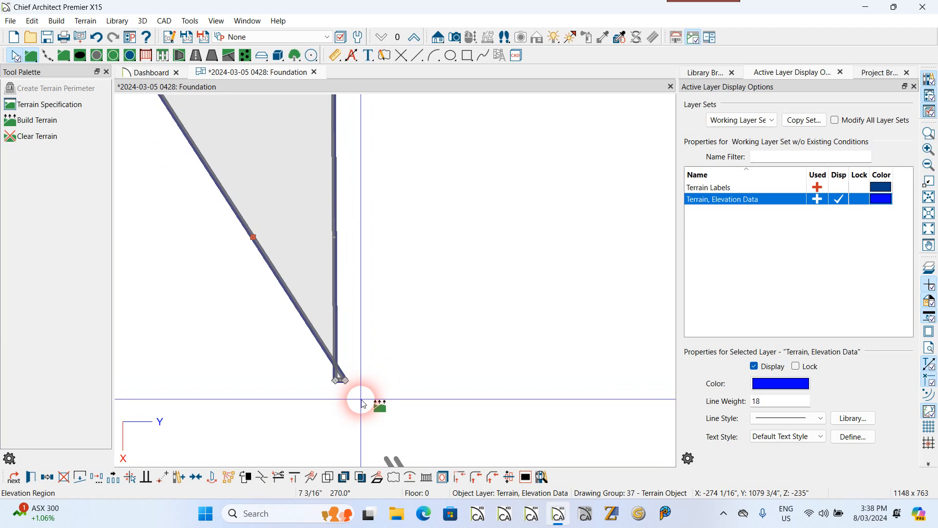
left_click_drag(341, 382, 220, 367)
scroll(399, 410, "down", 2)
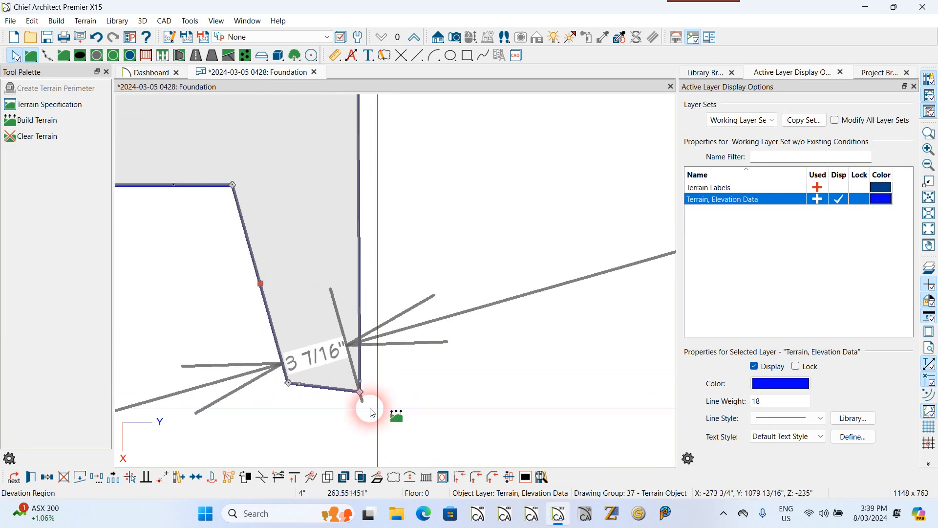
left_click_drag(288, 382, 244, 205)
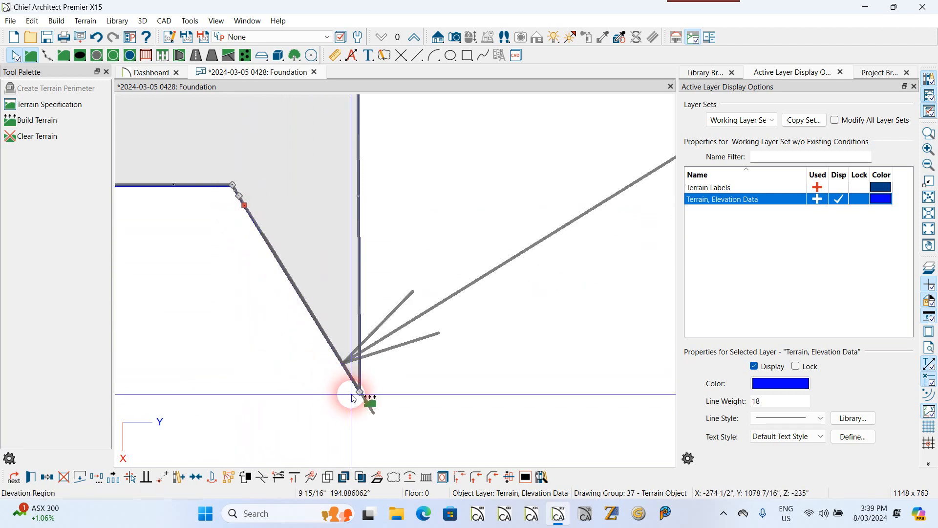
left_click_drag(360, 392, 360, 196)
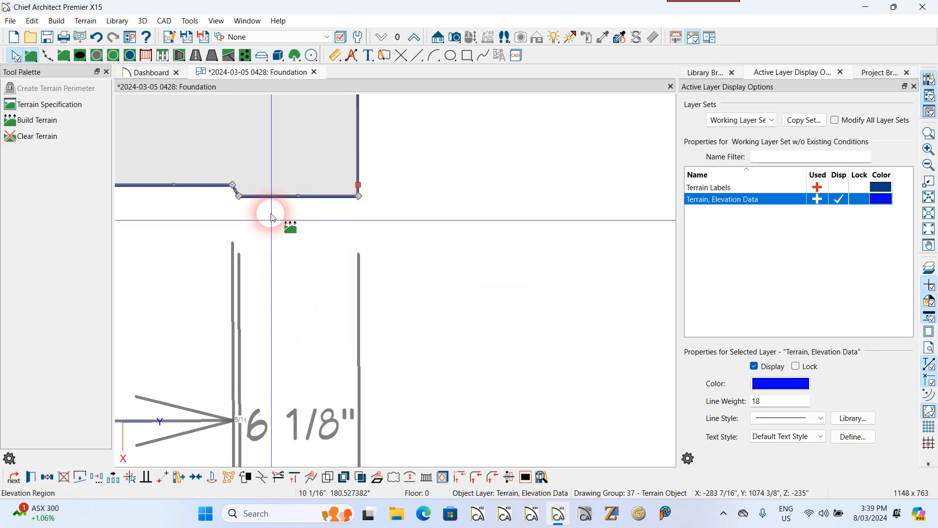
left_click_drag(290, 196, 475, 187)
scroll(229, 181, "up", 3)
left_click(536, 224)
Step: Examine the elevation region boundaries and corners across the whole site for further irregularities
scroll(535, 222, "down", 5)
scroll(541, 196, "down", 2)
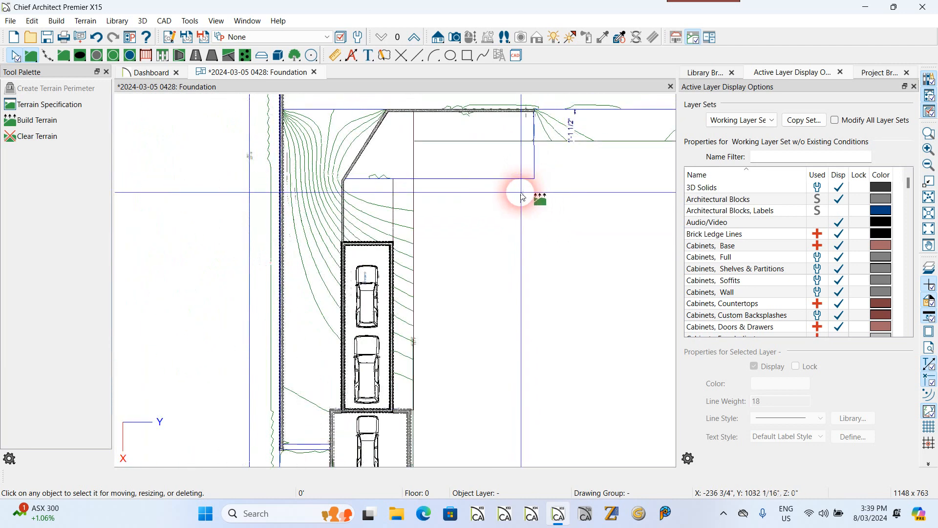
scroll(452, 200, "down", 4)
scroll(371, 441, "up", 3)
scroll(356, 373, "down", 1)
scroll(251, 427, "down", 5)
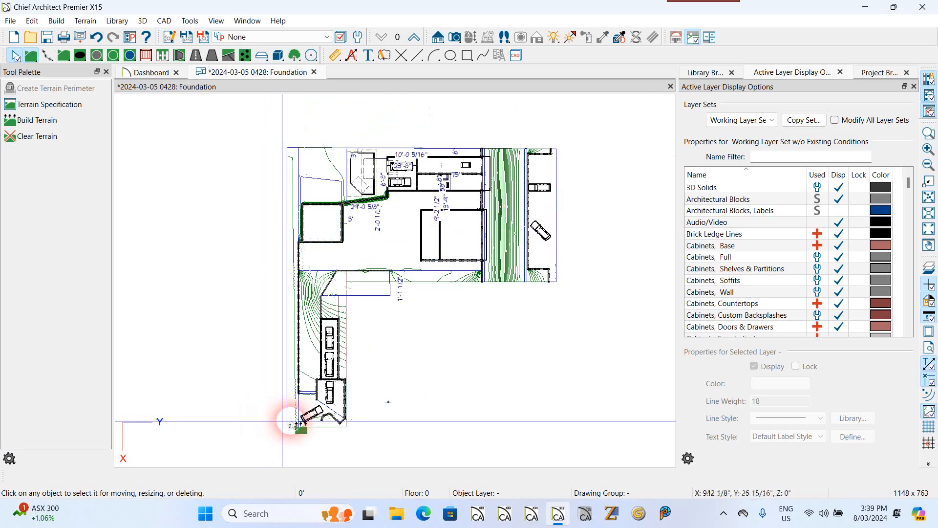
scroll(592, 131, "up", 3)
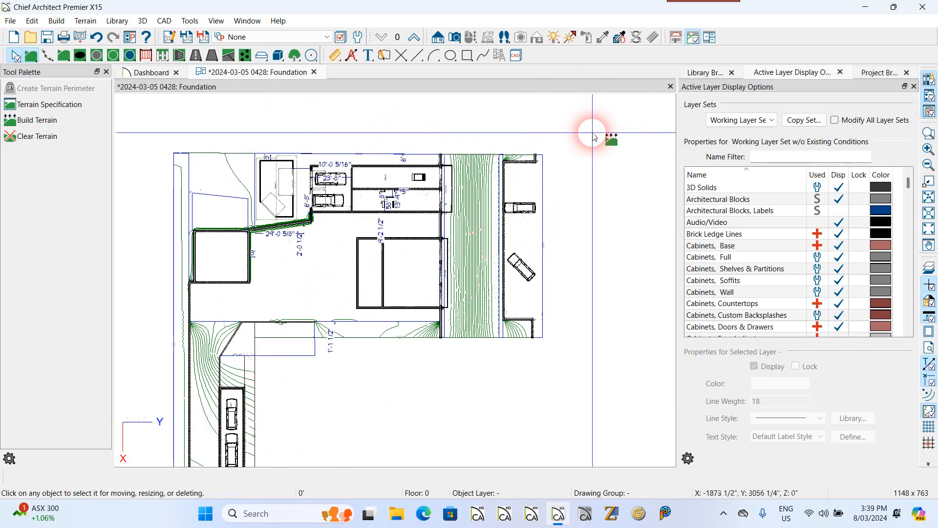
scroll(192, 203, "up", 3)
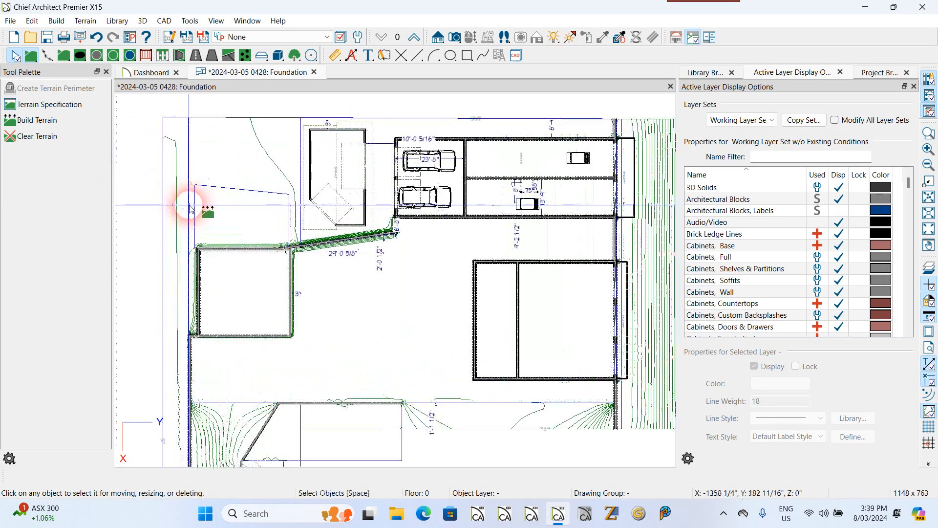
scroll(205, 190, "up", 2)
scroll(204, 190, "down", 5)
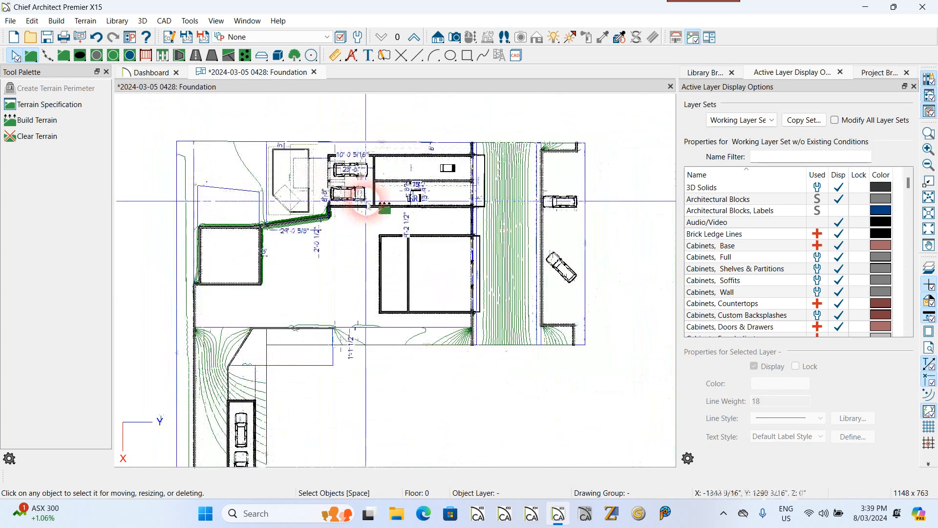
scroll(372, 204, "down", 2)
scroll(492, 208, "up", 2)
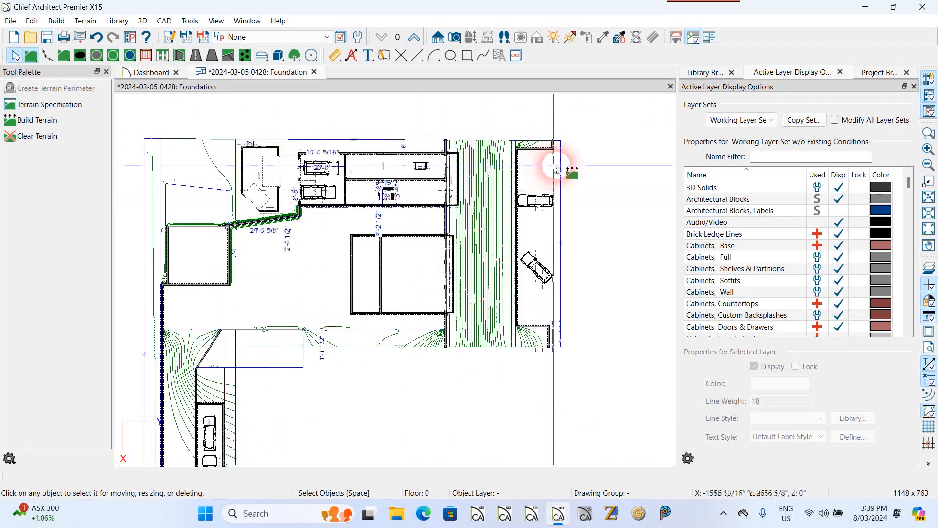
scroll(556, 168, "up", 2)
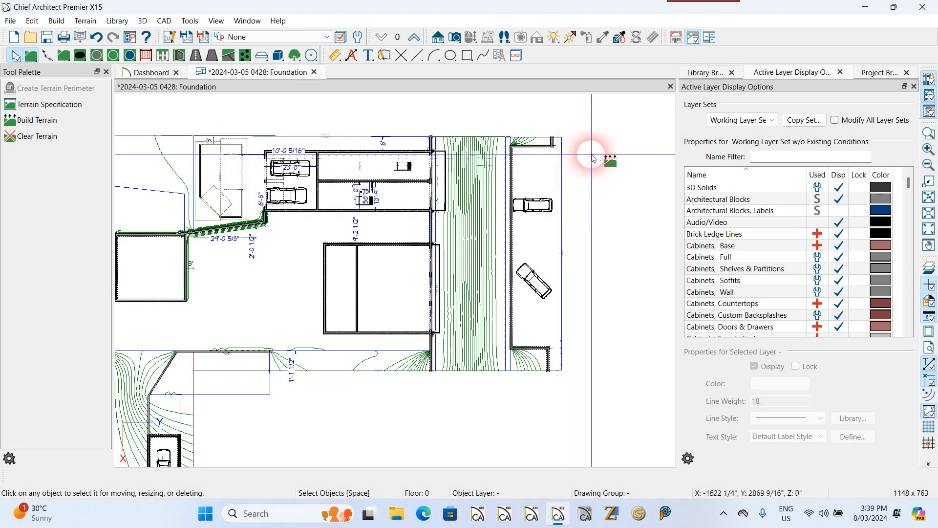
Step: Examine the foundation walls and terrain contours where the two large buildings meet the embankment
scroll(530, 167, "down", 1)
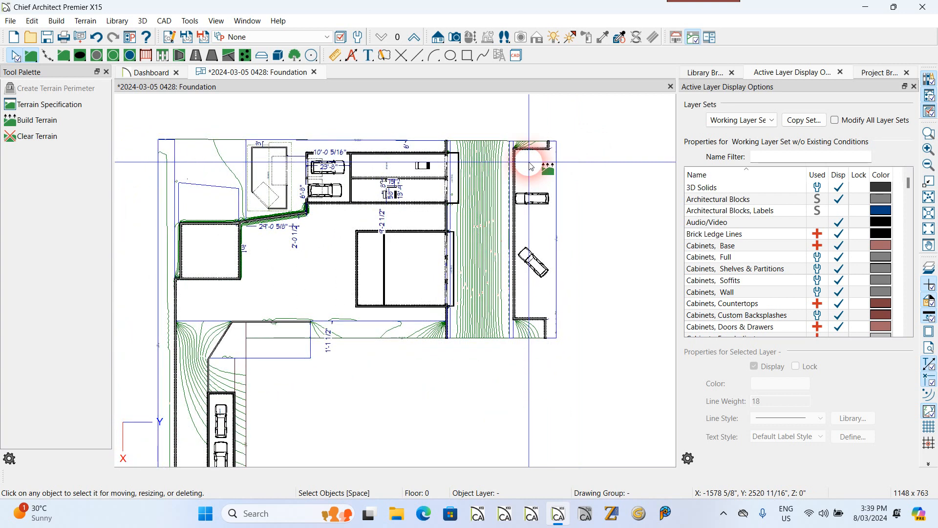
scroll(528, 167, "down", 1)
scroll(398, 224, "up", 1)
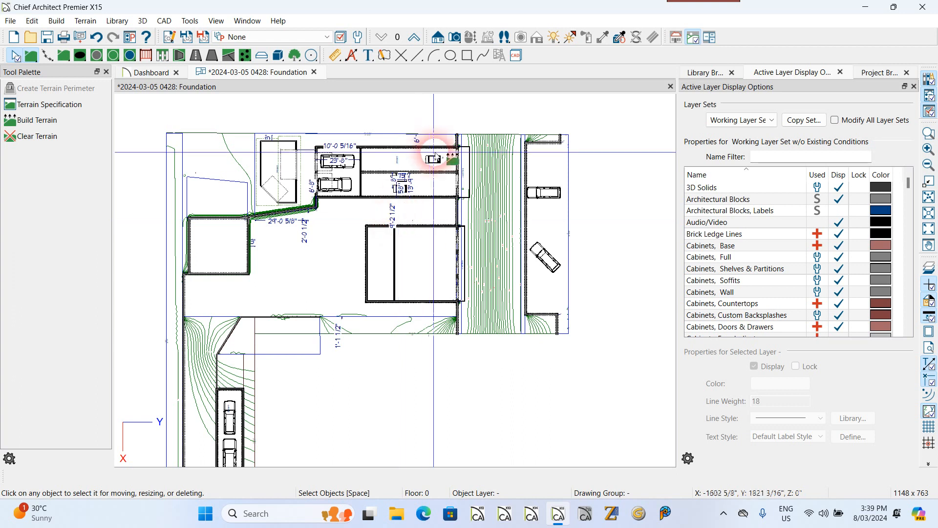
scroll(459, 135, "up", 2)
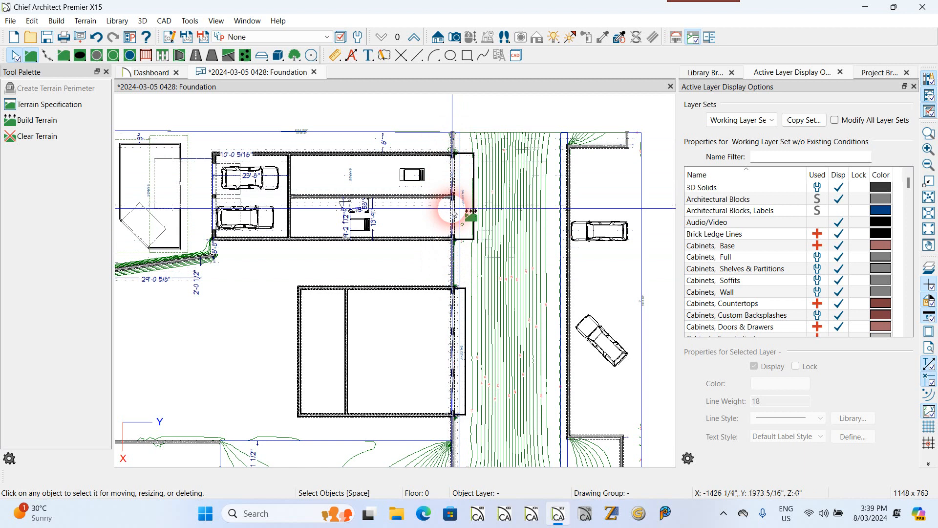
scroll(472, 163, "down", 4)
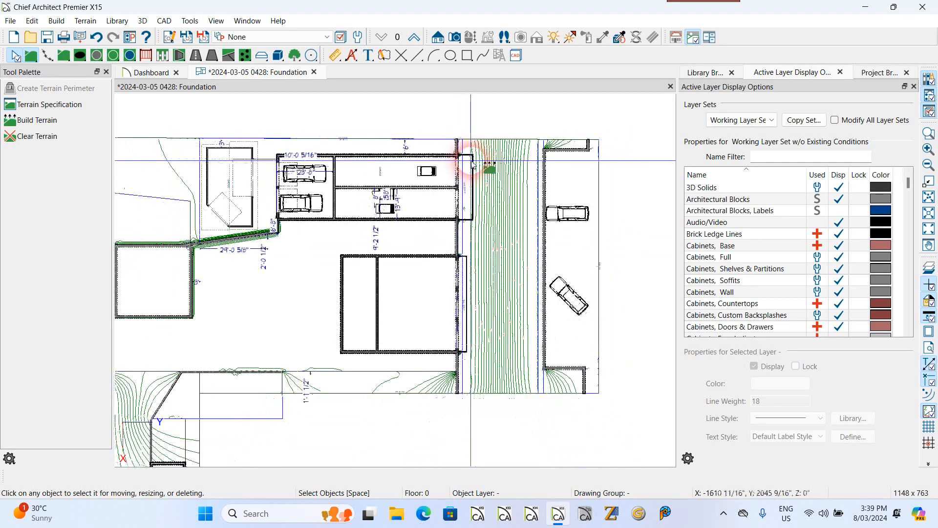
scroll(482, 259, "up", 4)
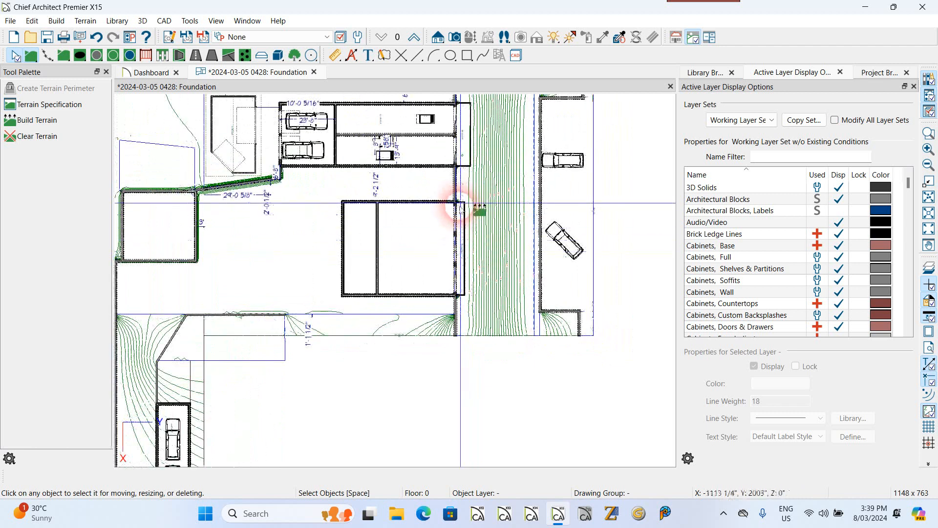
scroll(452, 215, "down", 1)
scroll(390, 126, "up", 3)
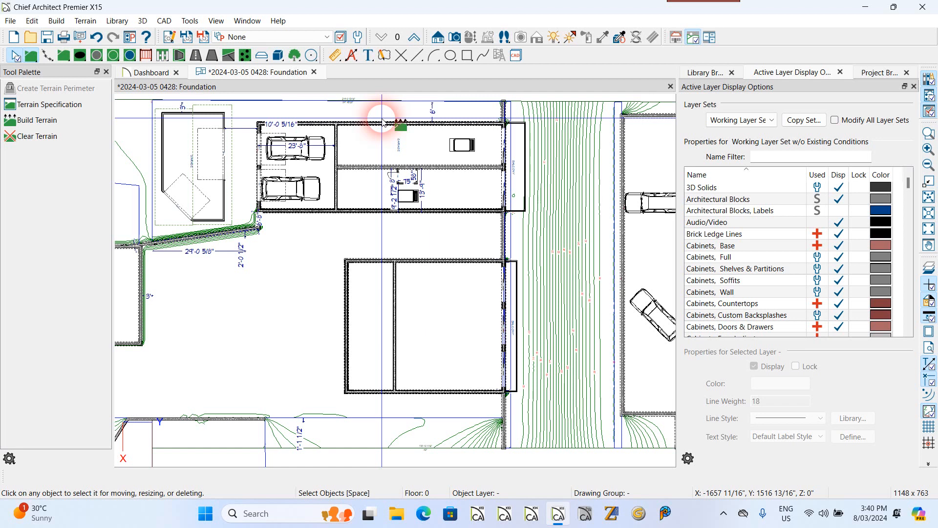
Step: Select the outer foundation walls of the upper large building with the parked cars, including its embankment side
left_click(390, 125)
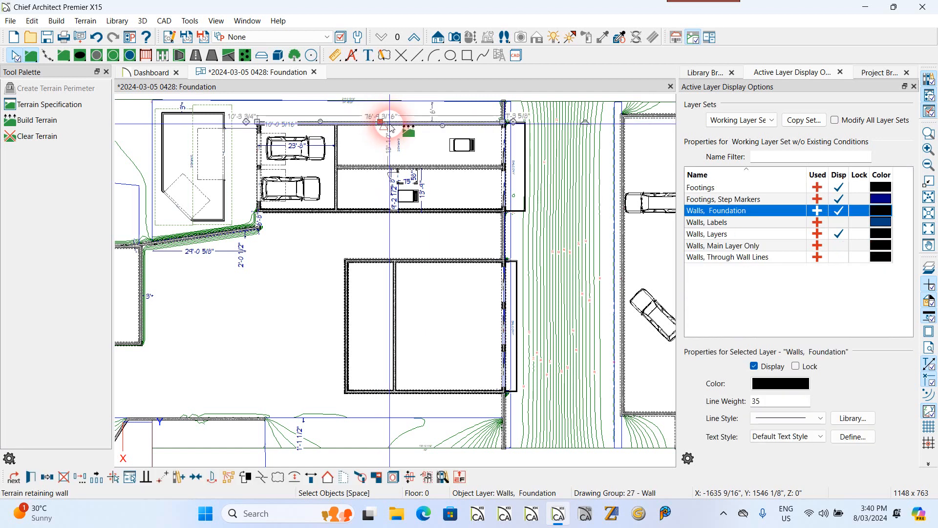
left_click(260, 131, "shift")
left_click(283, 210, "shift")
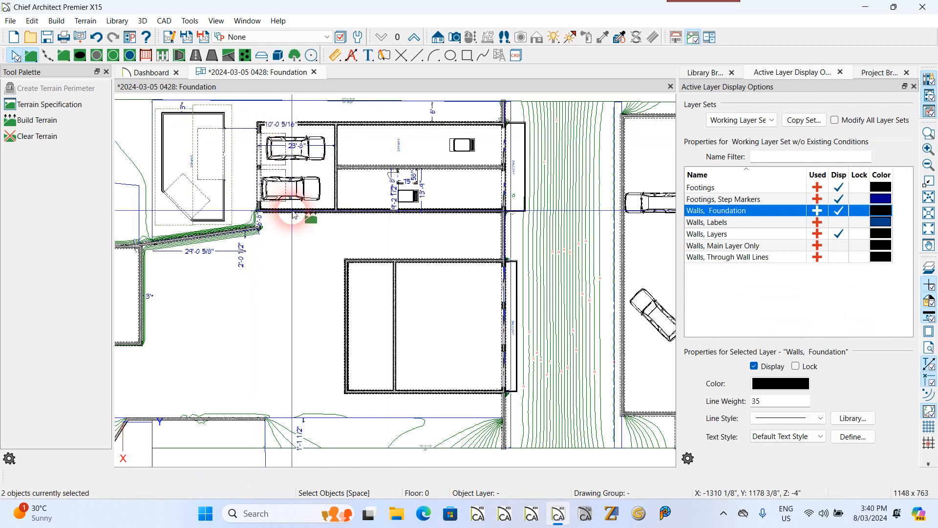
left_click(507, 167, "shift")
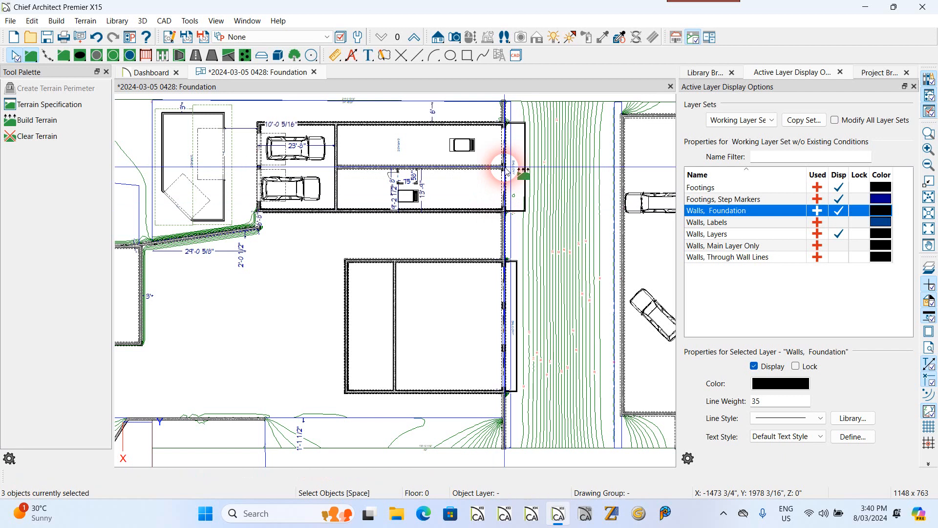
Step: Add the outer foundation walls of the lower large building, including its balcony side, to the wall selection
left_click(477, 264, "shift")
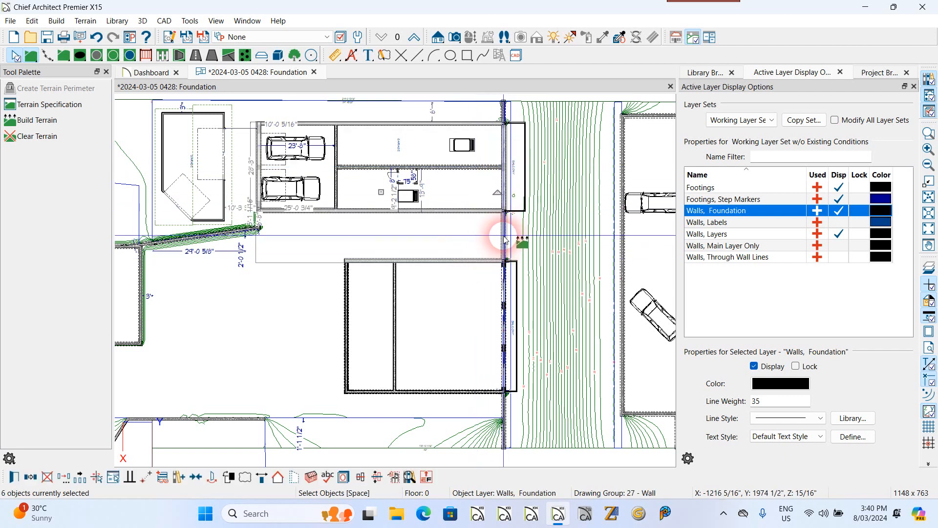
left_click(349, 307, "shift")
left_click(420, 392, "shift")
scroll(429, 241, "down", 2)
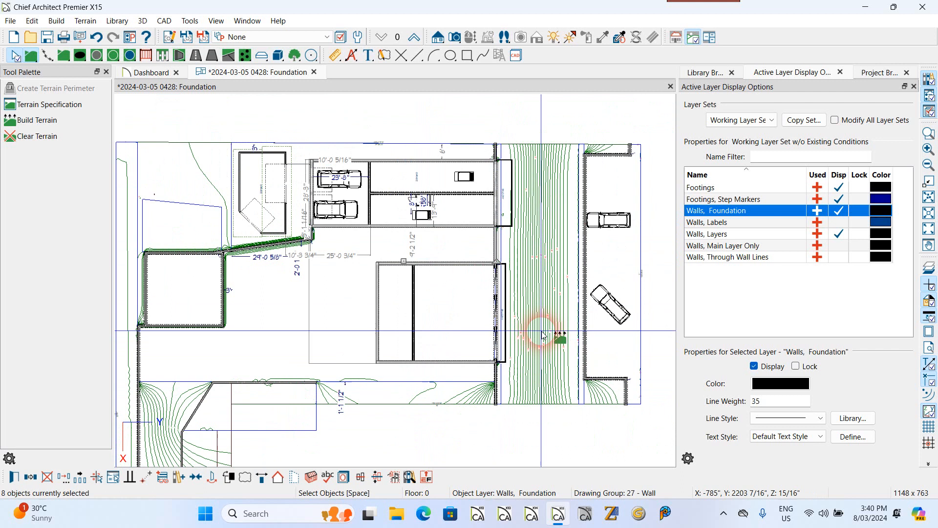
scroll(542, 337, "up", 3)
left_click(456, 268, "shift")
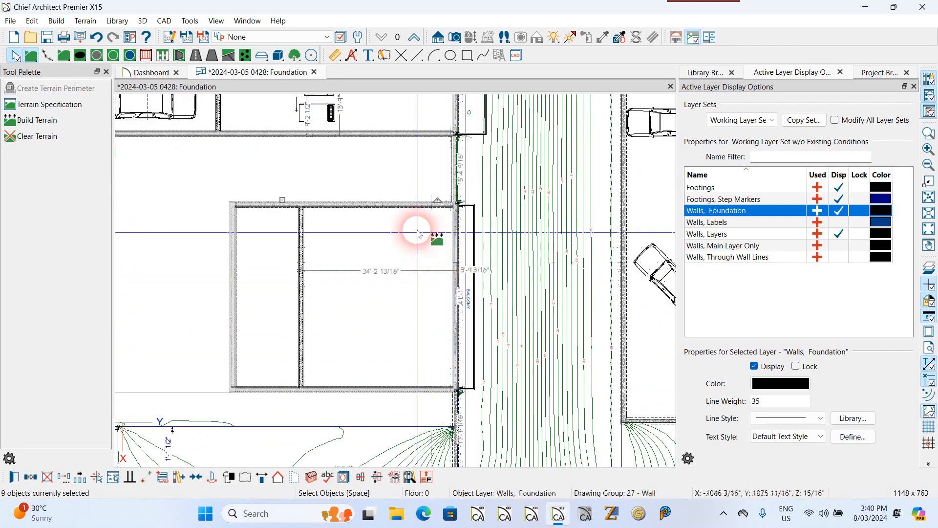
Step: Add the short wall along the embankment between the two large buildings to the selection
scroll(405, 154, "down", 4)
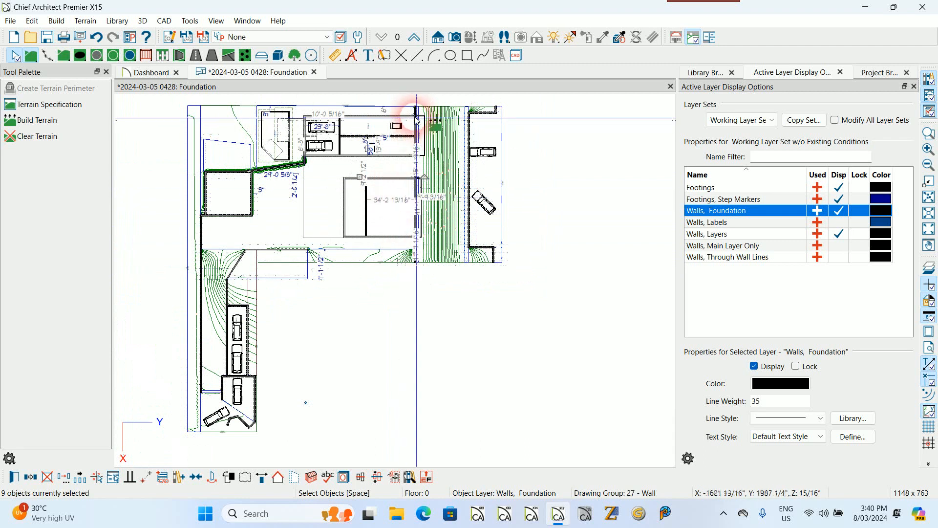
scroll(417, 118, "up", 4)
scroll(418, 129, "down", 4)
scroll(420, 235, "up", 2)
scroll(416, 240, "up", 3)
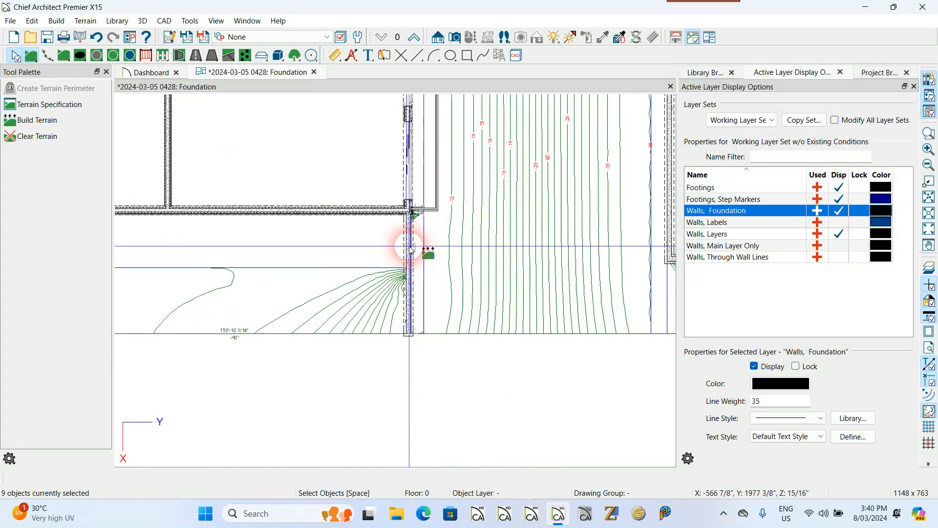
scroll(420, 264, "down", 2)
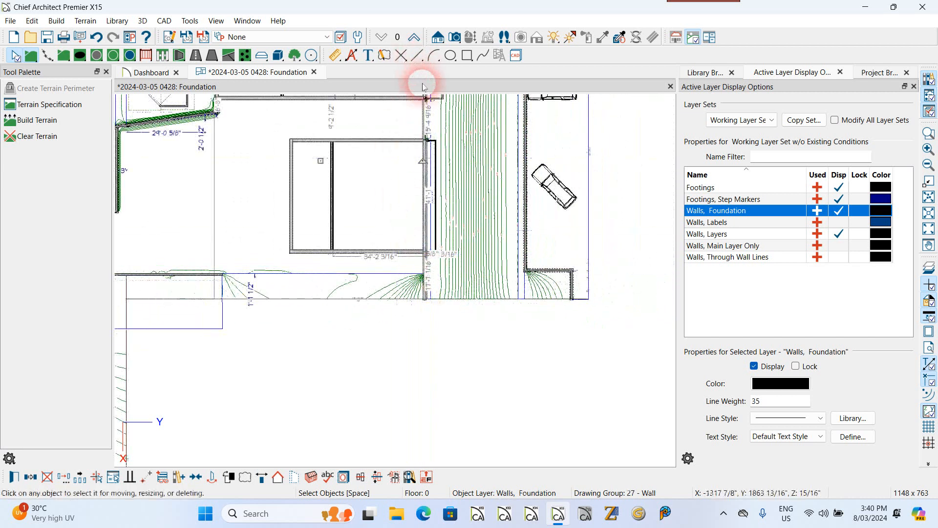
scroll(427, 97, "up", 4)
left_click(428, 126)
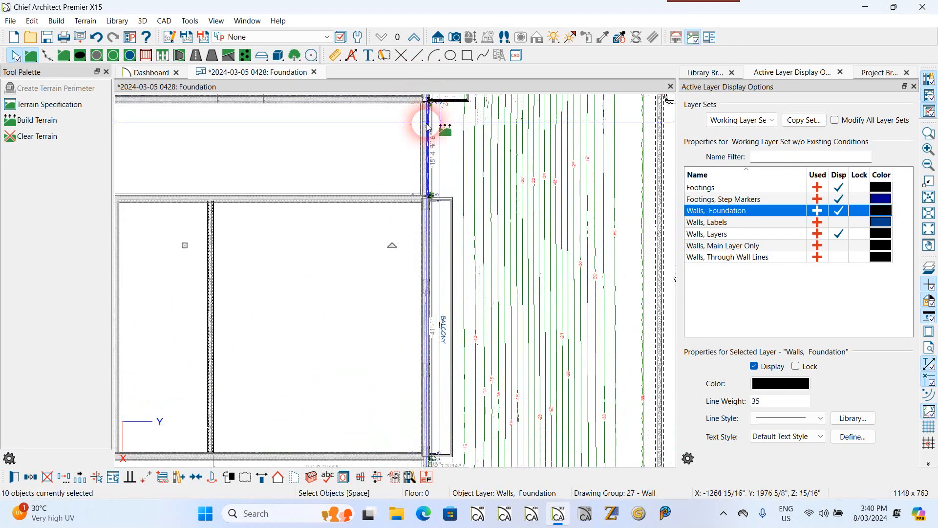
Step: Add the four foundation walls of the square building at the end of the slanted wall to the selection
scroll(445, 136, "down", 5)
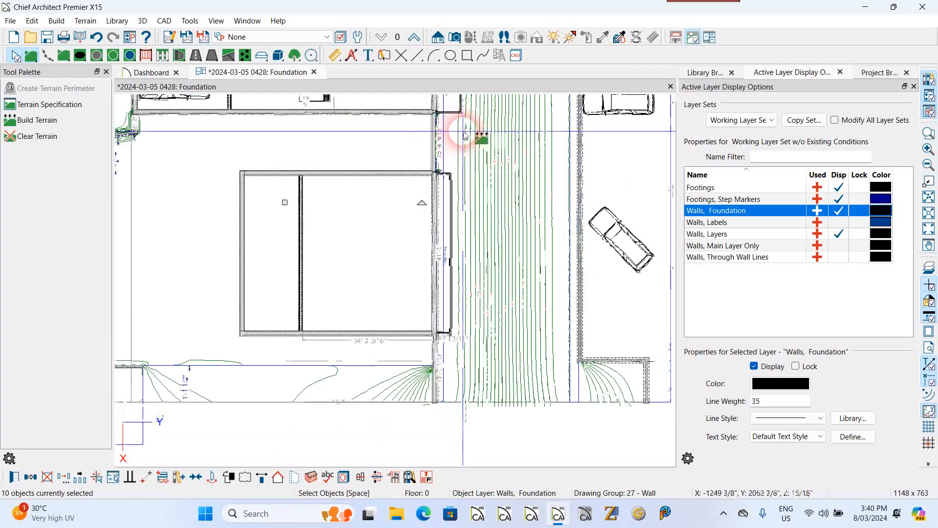
scroll(233, 142, "up", 5)
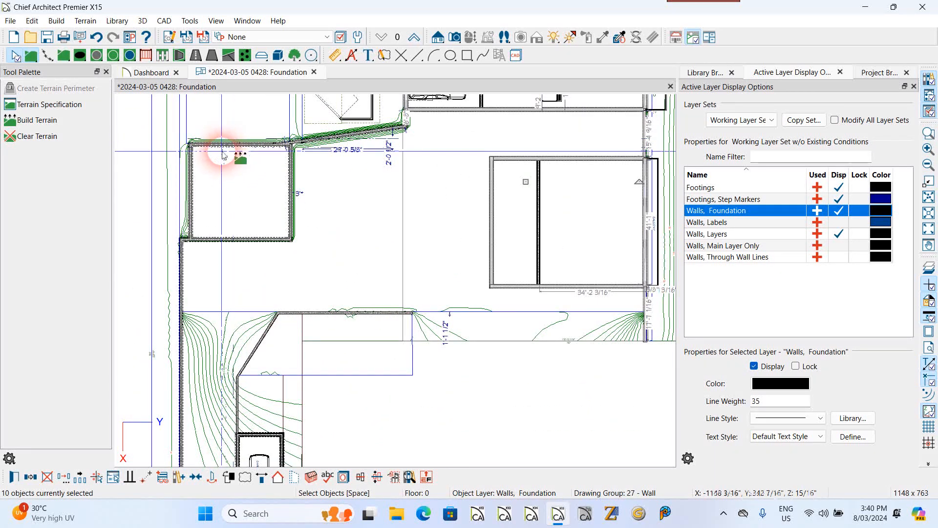
scroll(230, 144, "up", 3)
mouse_move(231, 290)
left_mouse_down()
mouse_move(203, 172)
mouse_move(176, 171)
mouse_move(191, 151)
mouse_move(220, 139)
mouse_move(266, 146)
mouse_move(324, 168)
mouse_move(328, 180)
left_mouse_up()
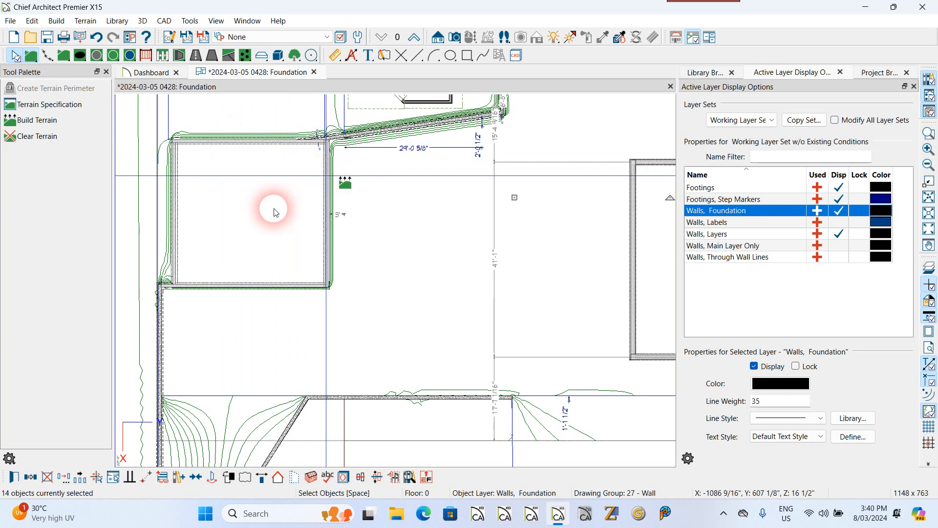
Step: Turn off the Terrain Retaining Wall option for all selected foundation walls in their Wall Specification
scroll(279, 185, "down", 5)
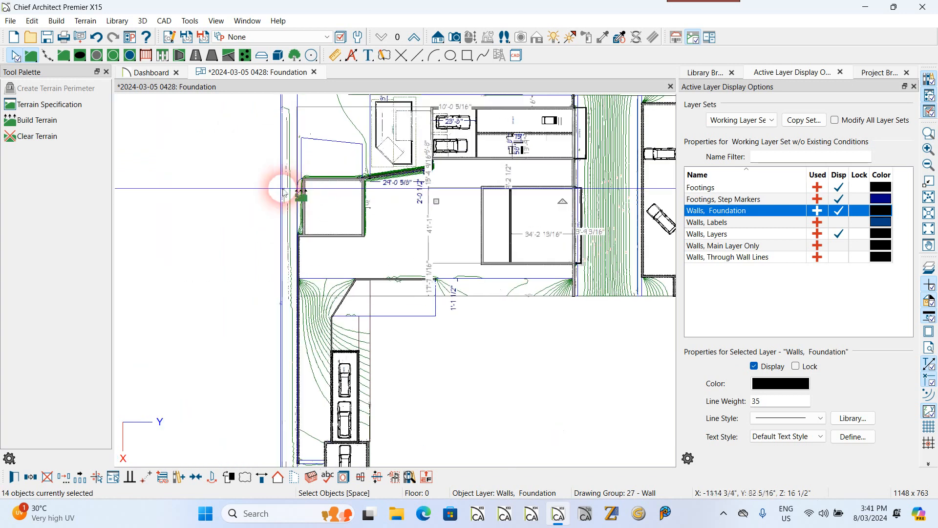
scroll(368, 190, "down", 2)
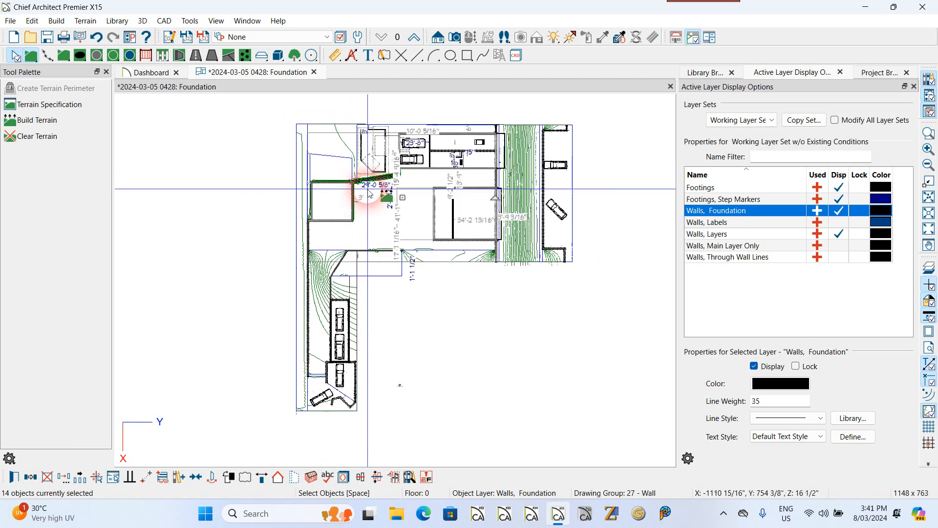
scroll(376, 355, "up", 6)
scroll(375, 359, "up", 2)
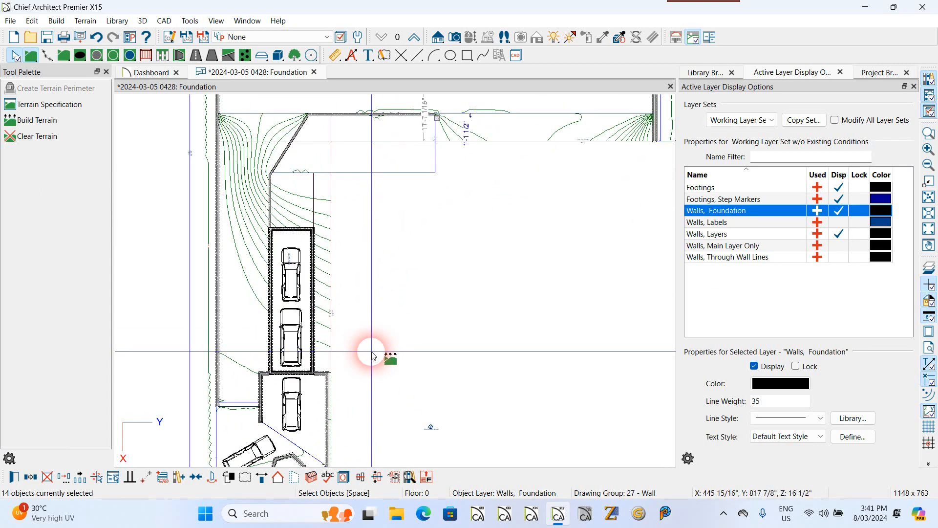
scroll(370, 241, "up", 1)
scroll(370, 241, "down", 1)
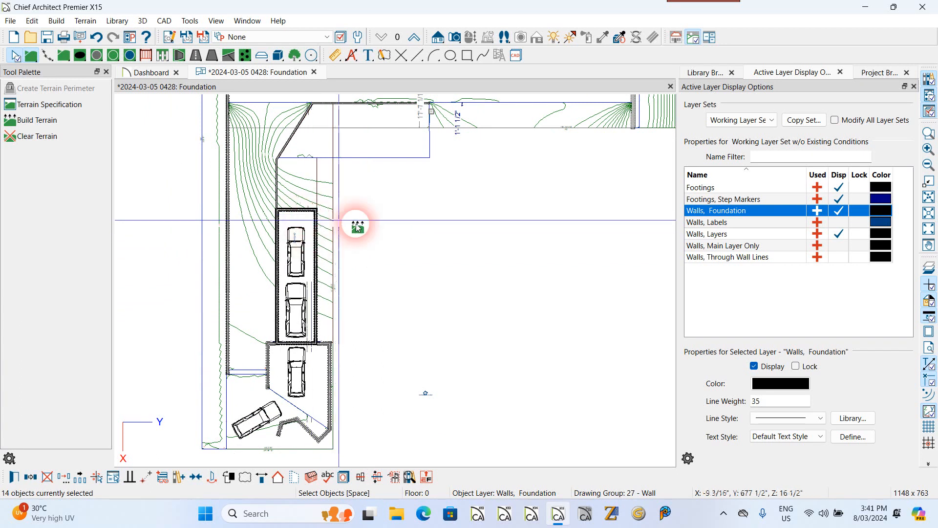
scroll(395, 240, "down", 3)
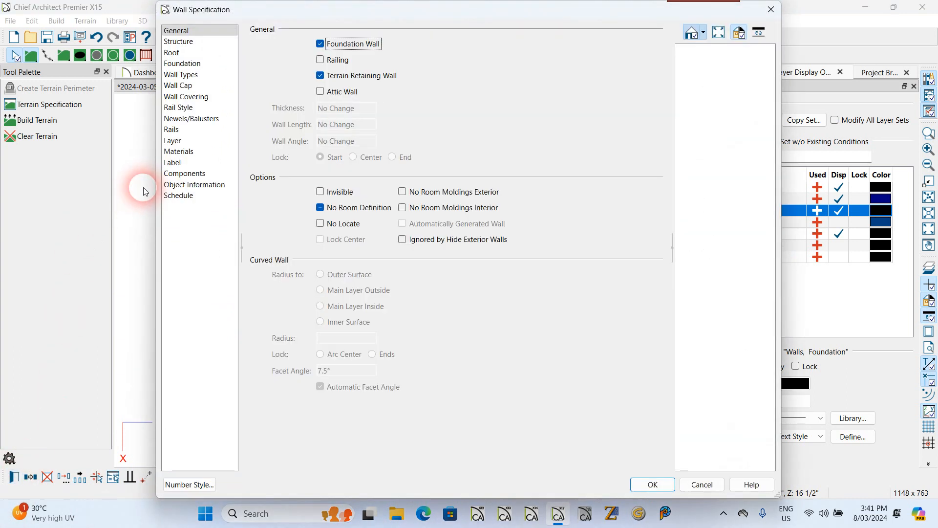
left_click(320, 75)
left_click(321, 76)
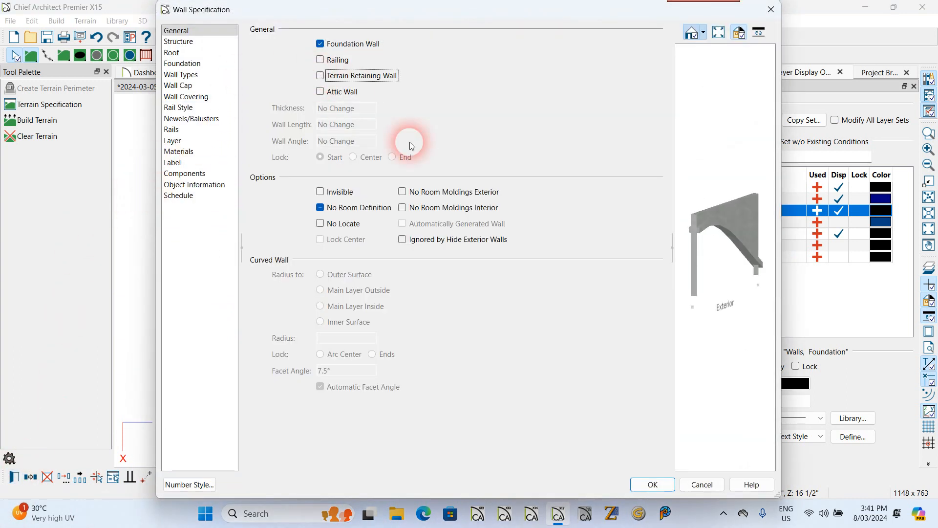
left_click(663, 484)
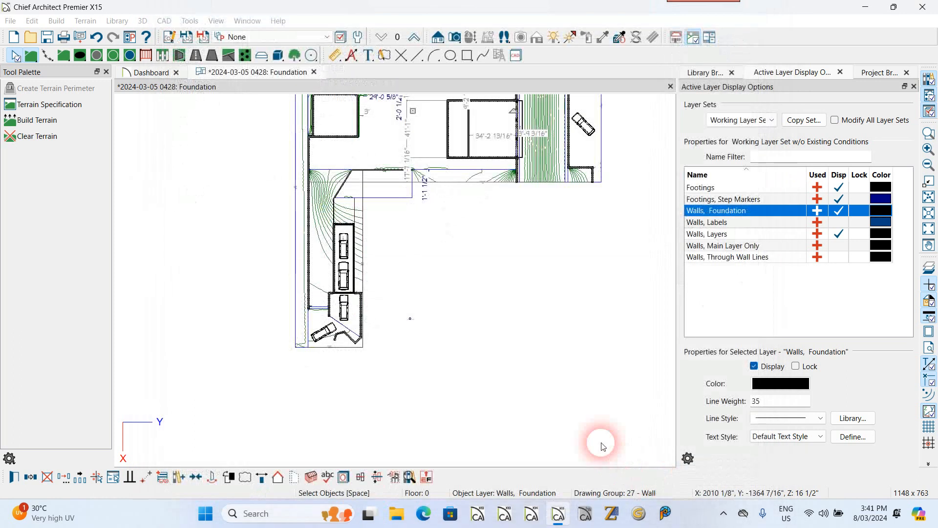
Step: Examine the terrain contours around the buildings, the slanted wall and the embankment
scroll(478, 411, "down", 4)
scroll(557, 212, "up", 3)
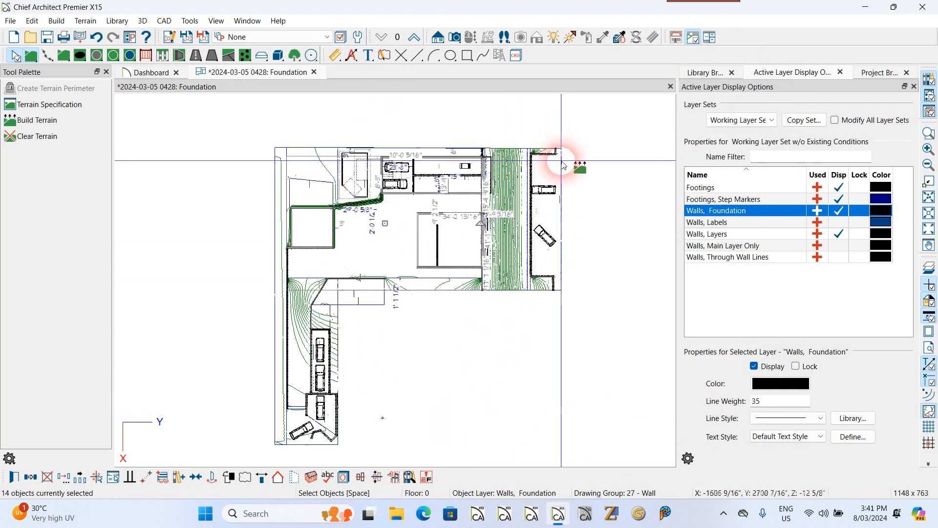
scroll(565, 212, "up", 1)
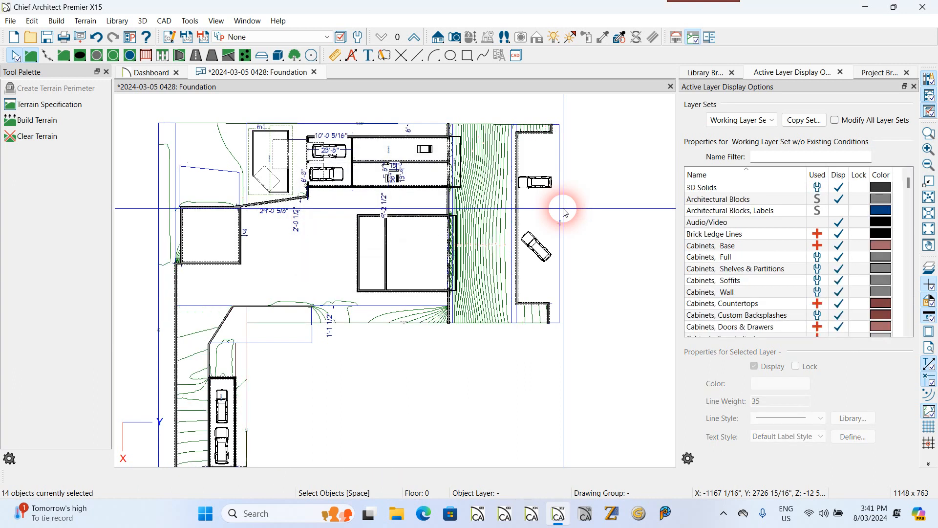
scroll(467, 192, "up", 2)
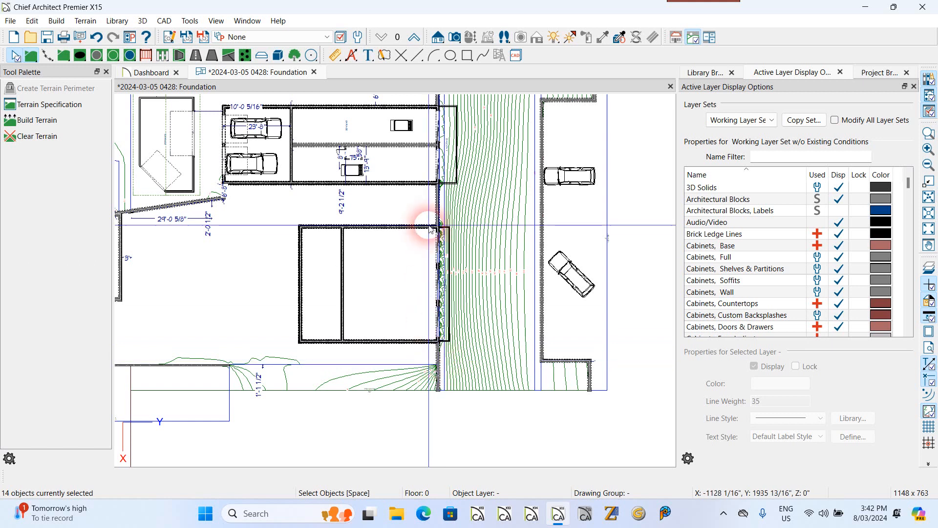
scroll(440, 236, "down", 1)
scroll(430, 234, "down", 1)
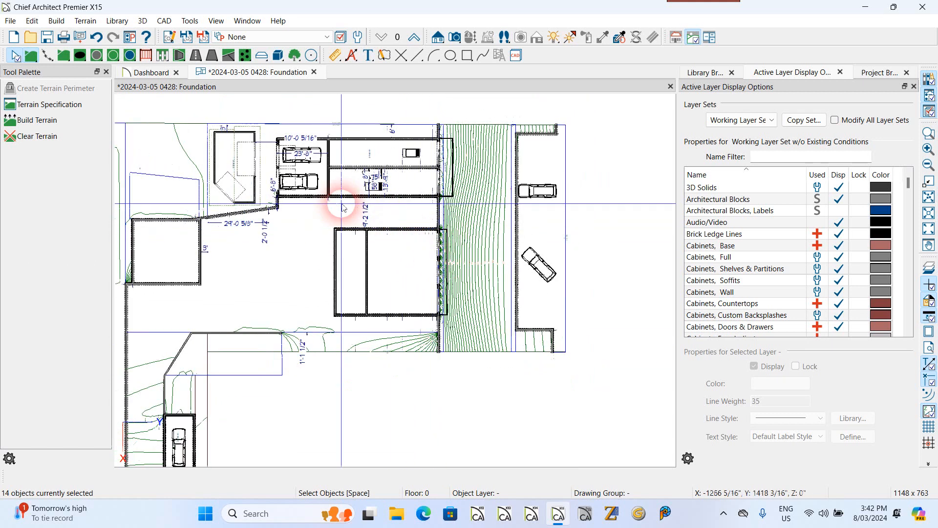
scroll(322, 207, "down", 1)
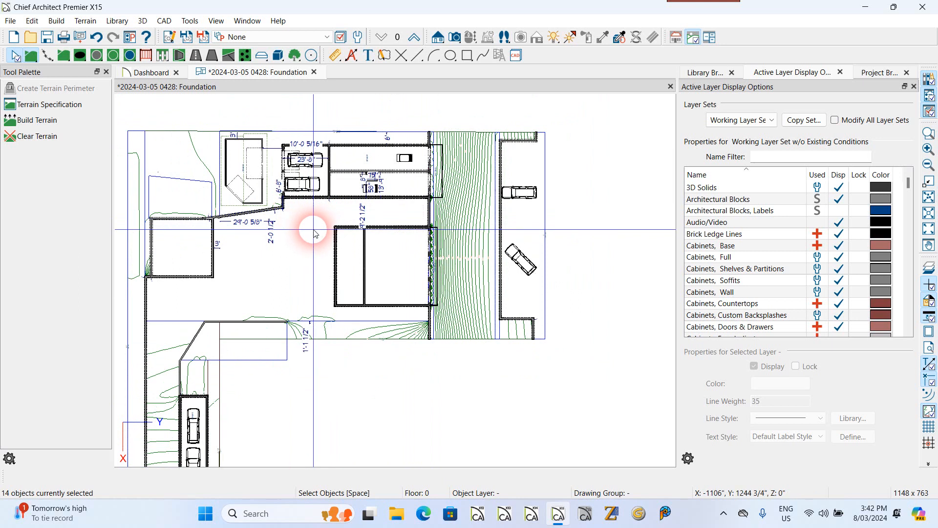
scroll(310, 230, "up", 1)
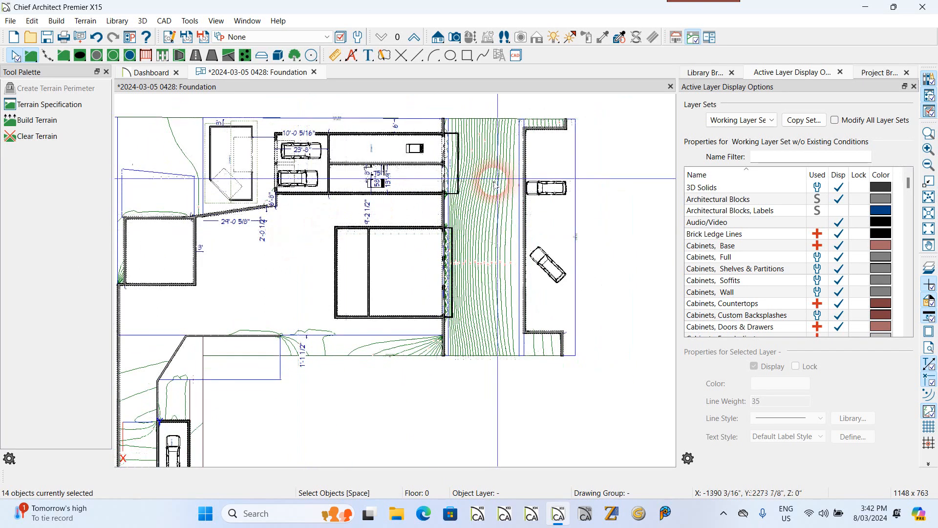
scroll(440, 192, "up", 1)
scroll(313, 220, "up", 1)
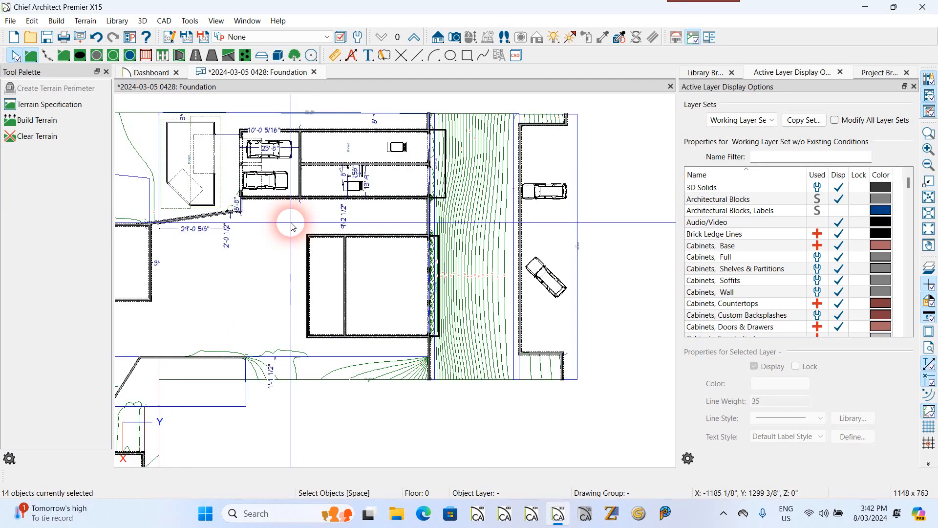
Step: Create a Perspective Full Overview of the site to inspect the terrain in 3D
left_click(454, 38)
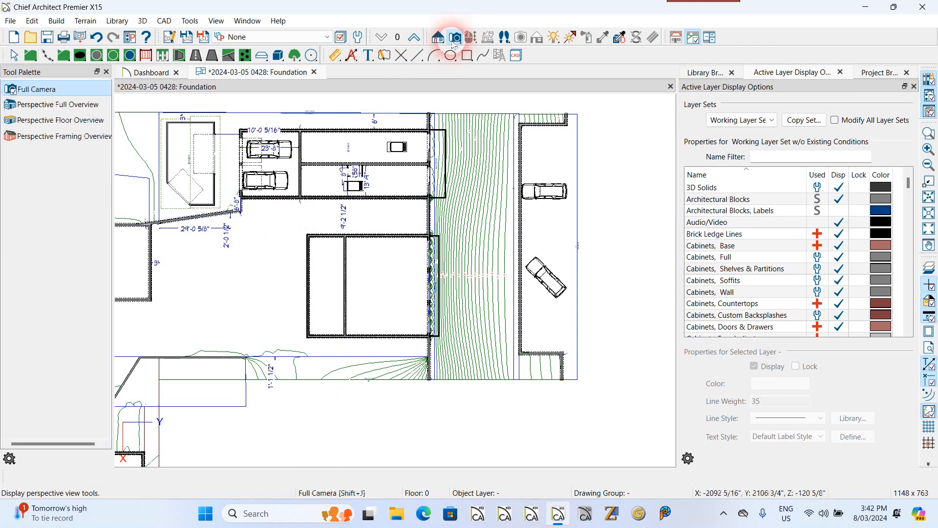
left_click(77, 106)
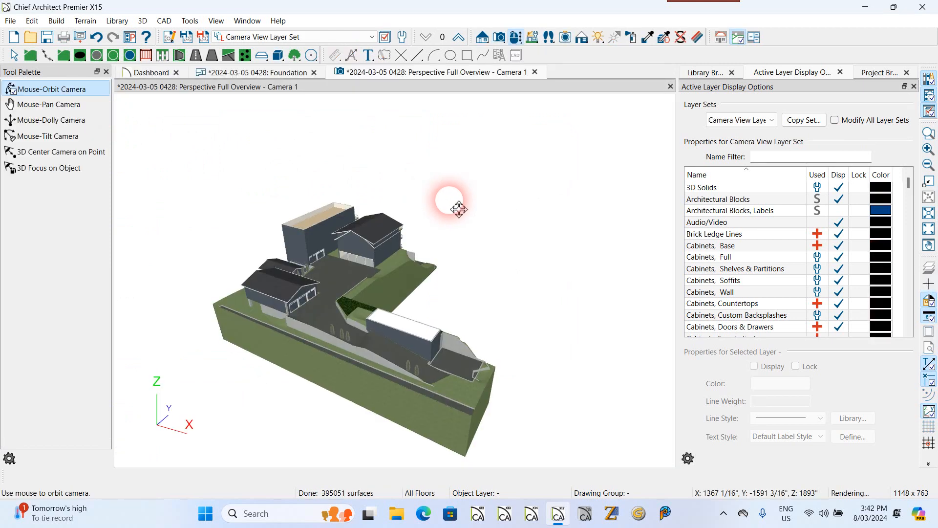
Step: Raise both top edge segments of the foundation wall between the two buildings on the embankment side by about 1'-1 3/4"
scroll(450, 285, "up", 4)
scroll(451, 285, "down", 3)
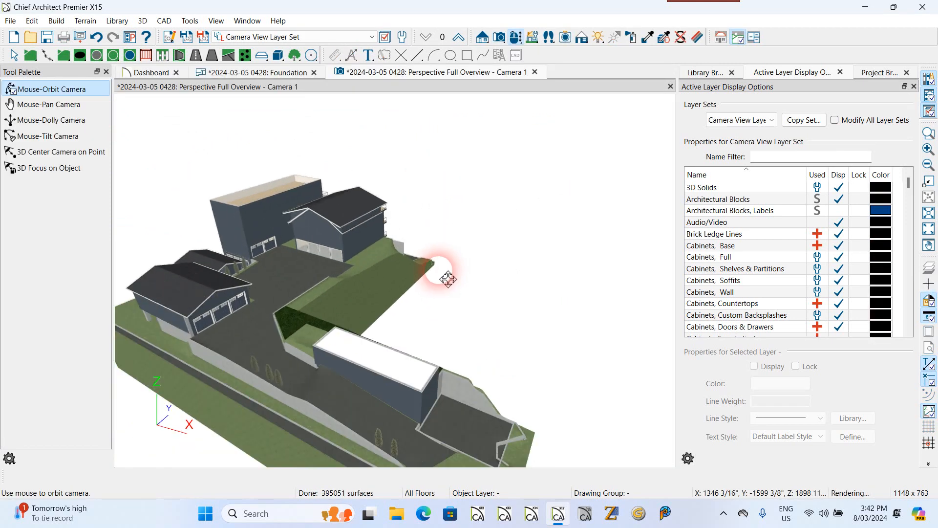
left_click_drag(460, 265, 557, 295)
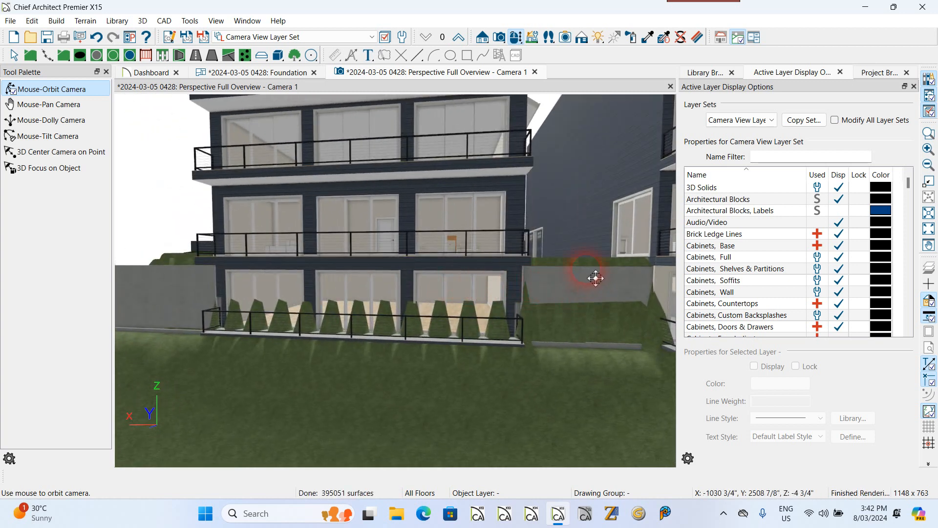
left_click(14, 55)
left_click(583, 281)
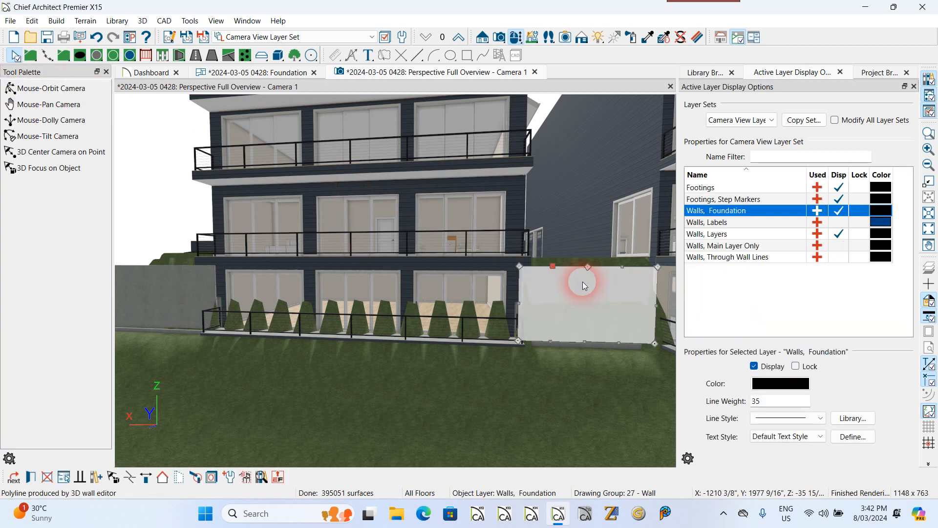
left_click_drag(564, 265, 633, 283)
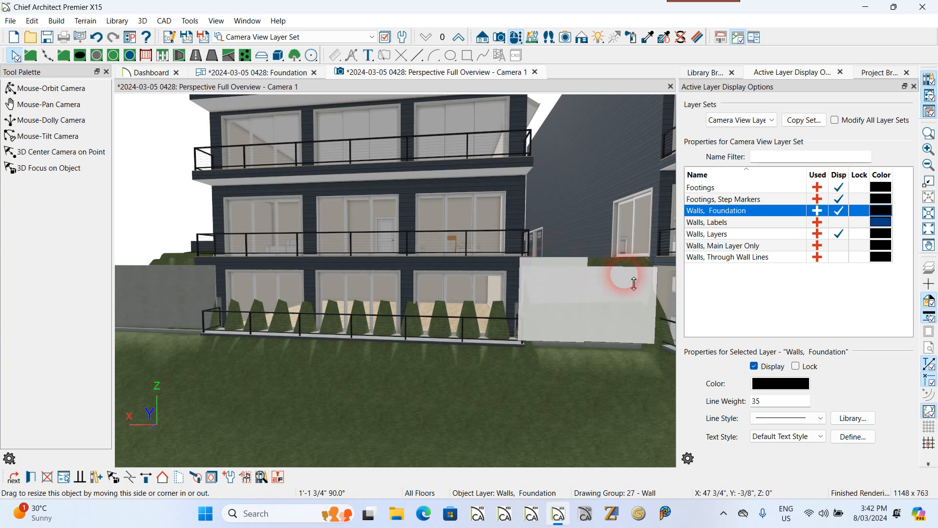
key("Escape")
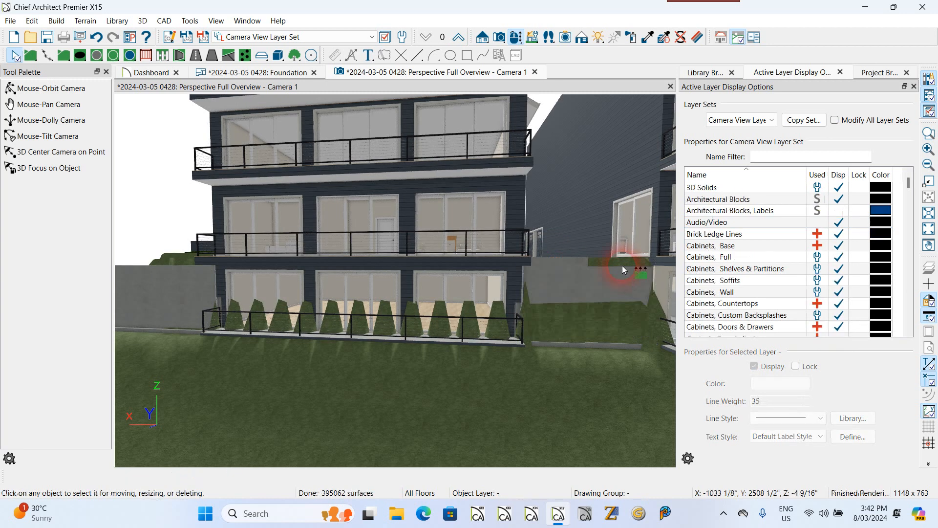
left_click(623, 270)
mouse_move(631, 269)
left_mouse_down()
mouse_move(632, 280)
mouse_move(623, 274)
left_mouse_up()
scroll(624, 274, "down", 3)
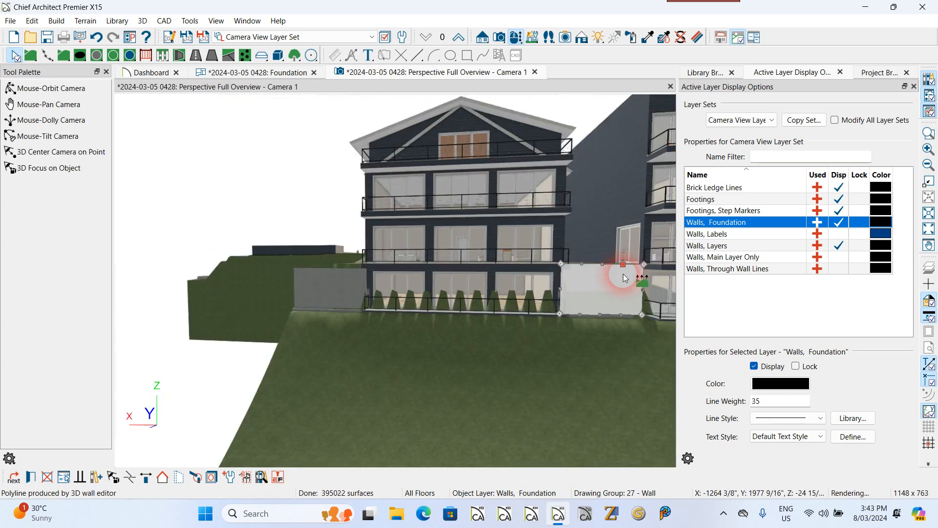
Step: Raise the top edge of the foundation wall on the outer side of the gabled building by about 1'-0 1/16"
left_click(50, 300)
left_click(164, 287)
scroll(193, 279, "up", 3)
scroll(456, 274, "up", 4)
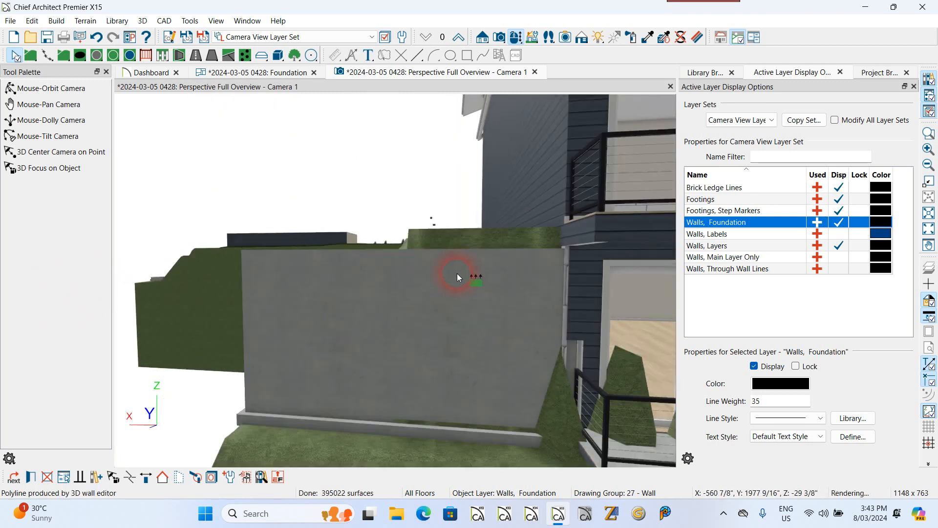
left_click(453, 275)
left_click_drag(463, 256, 453, 238)
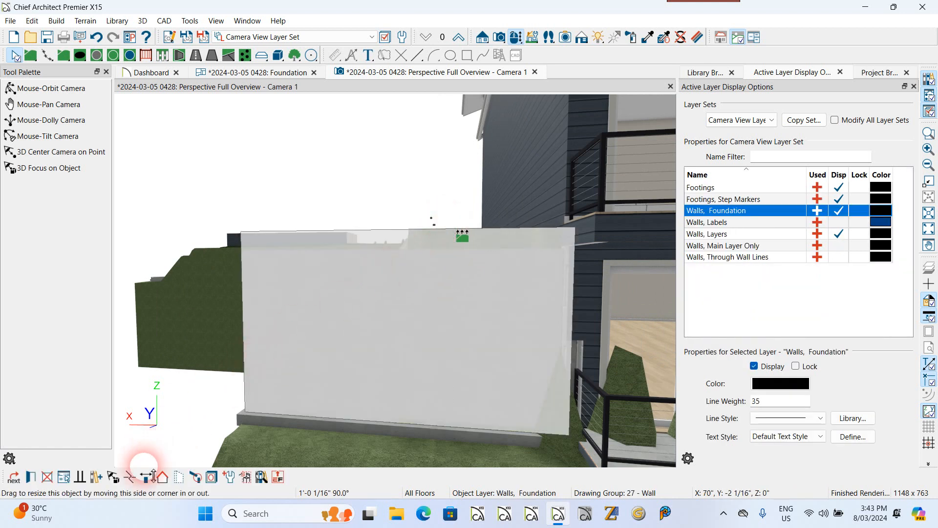
Step: Break that outer wall's top edge, slope it down to the far bottom corner, and lower its bottom edge about 10 3/8"
left_click(130, 478)
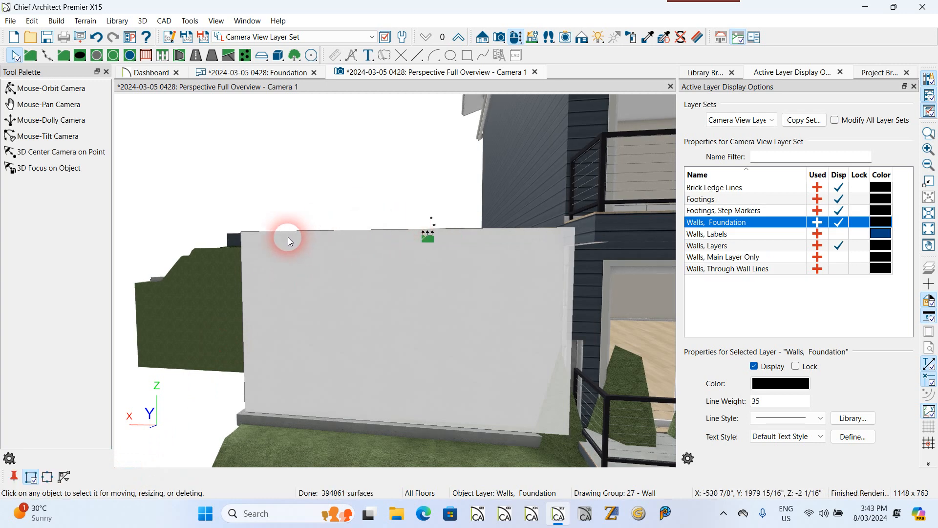
left_click(247, 234)
left_click_drag(245, 234, 404, 445)
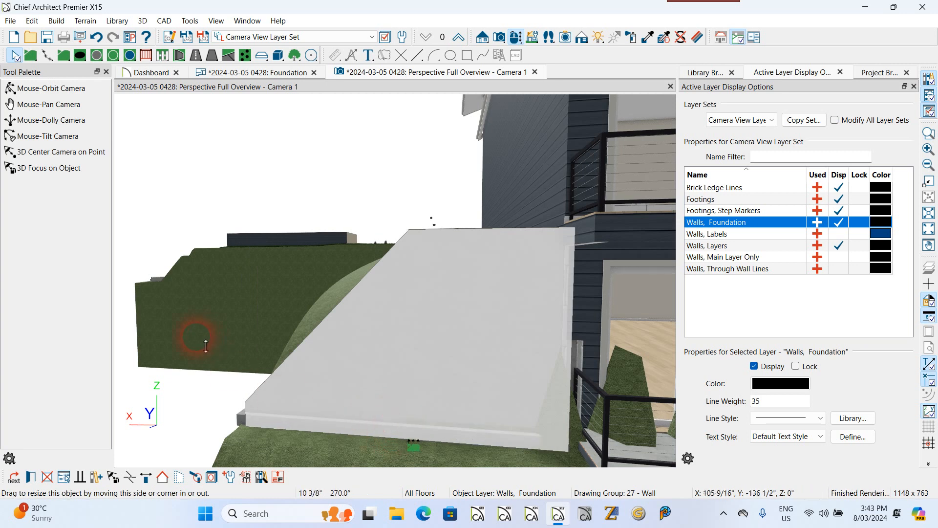
Step: Lower the bottom edge segments of the wall between the buildings by about 1'-1 3/8" and 1'-2 1/2" to cover the footing
scroll(197, 336, "down", 5)
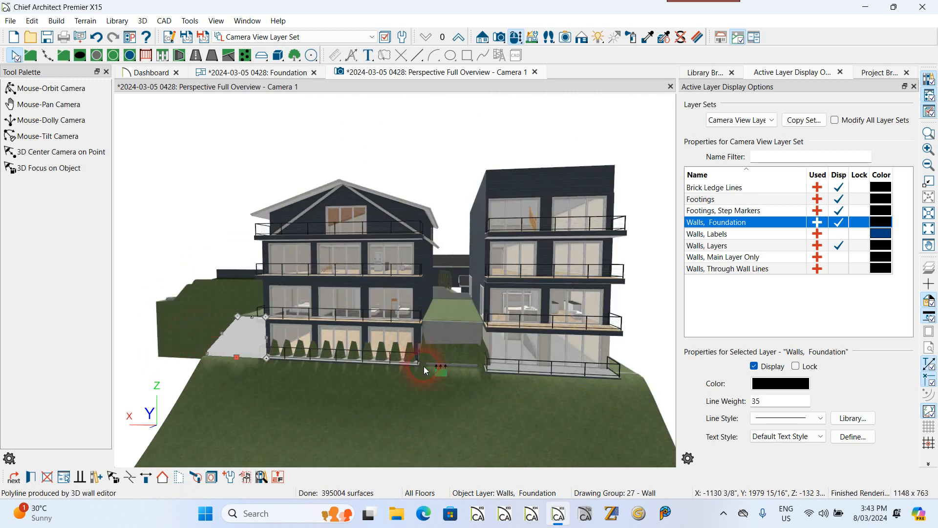
scroll(435, 366, "up", 3)
left_click(467, 306)
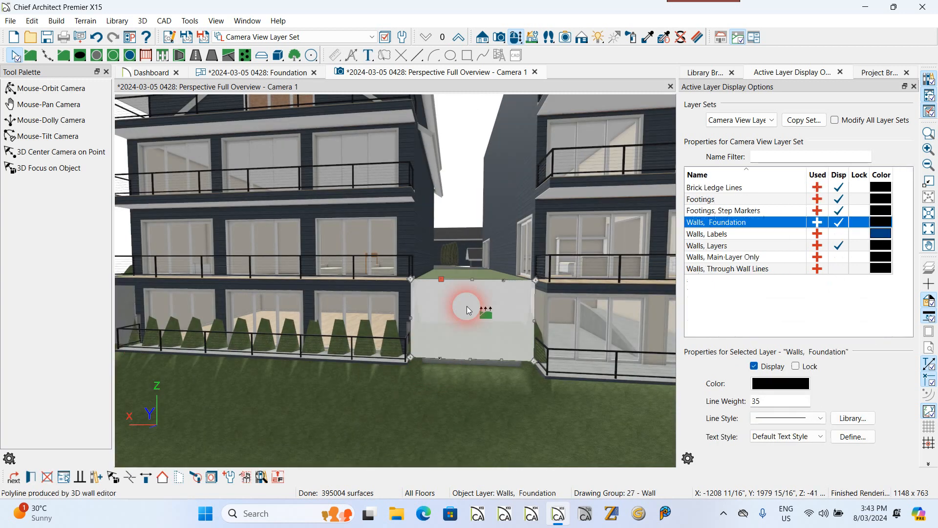
scroll(474, 342, "up", 3)
scroll(479, 352, "down", 1)
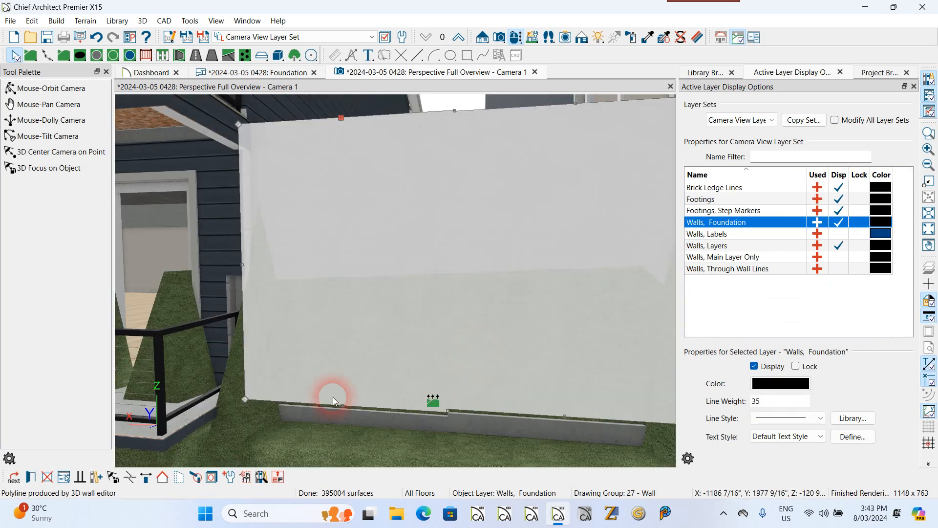
left_click_drag(338, 402, 349, 442)
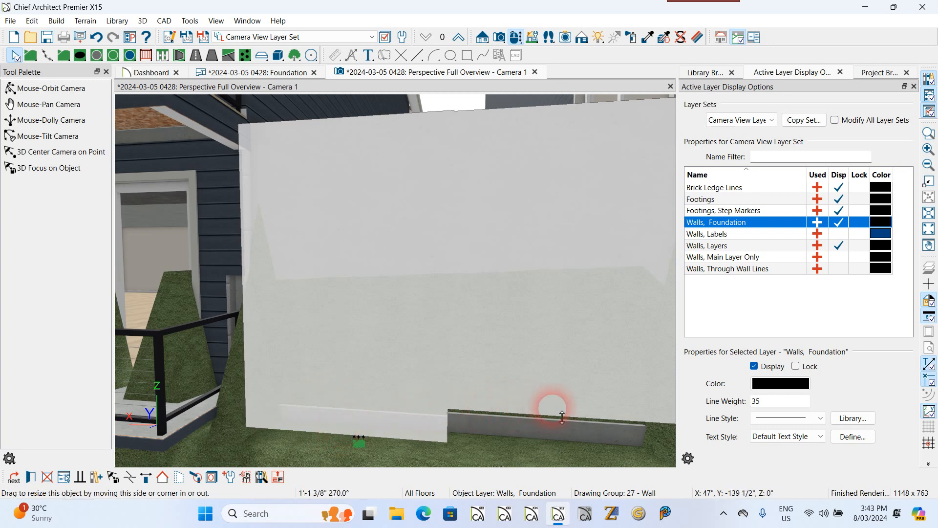
left_click_drag(563, 420, 576, 460)
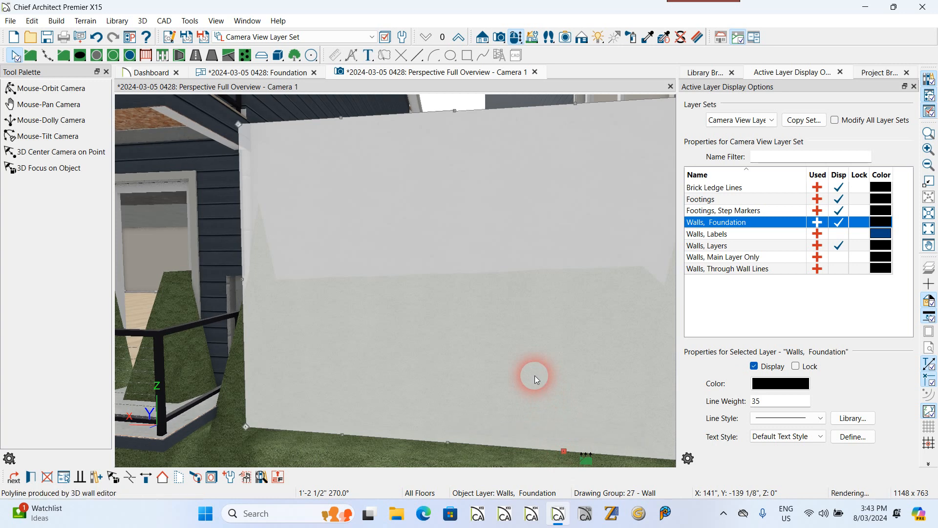
scroll(535, 375, "down", 5)
scroll(528, 418, "down", 3)
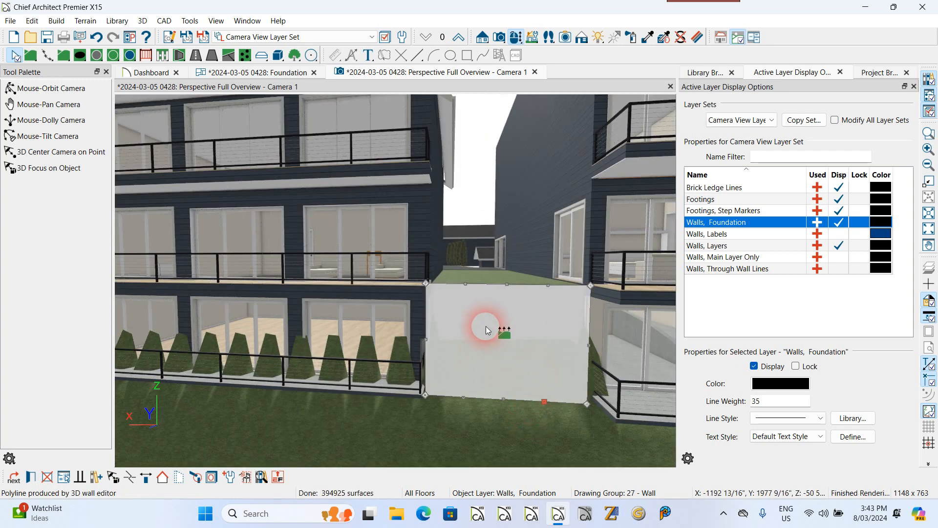
Step: Return to the Foundation plan and select the narrow elevation region running along the embankment side of the buildings
scroll(496, 336, "up", 8)
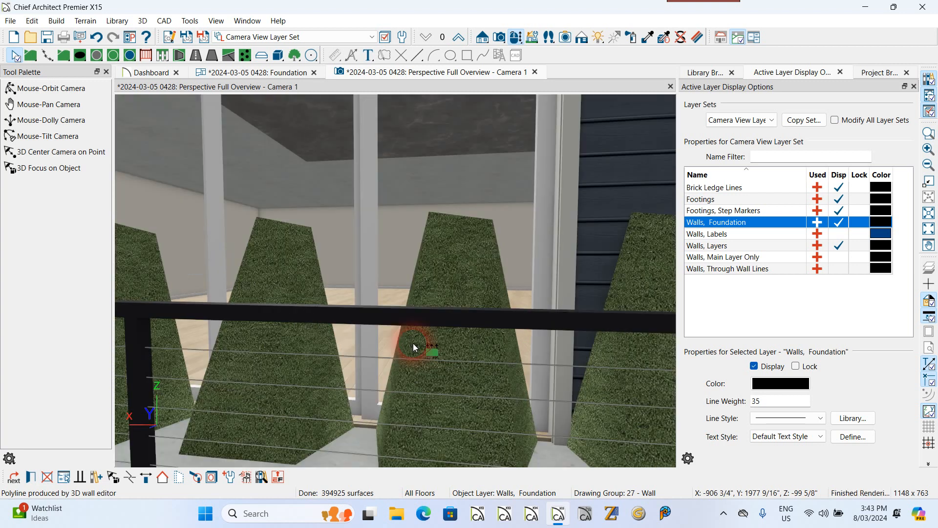
scroll(413, 344, "down", 6)
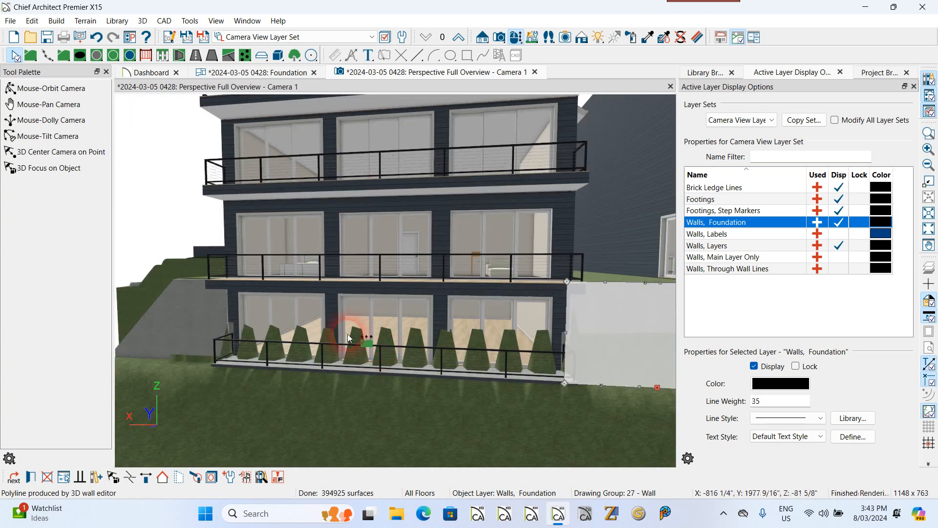
scroll(347, 336, "down", 4)
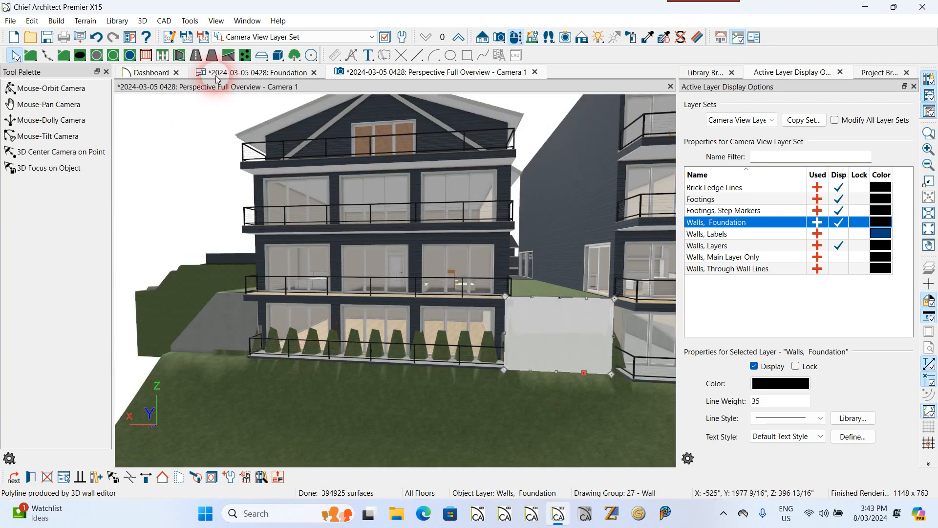
left_click(238, 73)
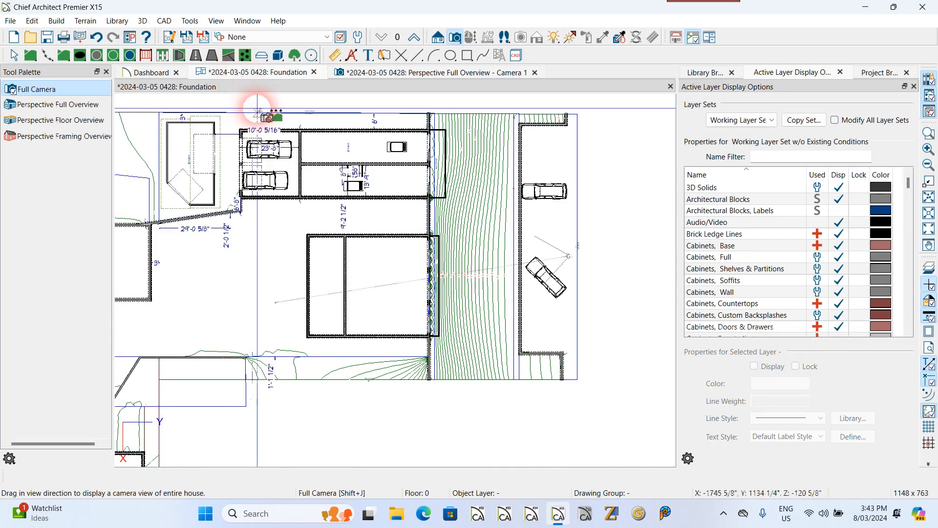
scroll(434, 237, "up", 3)
scroll(424, 184, "up", 4)
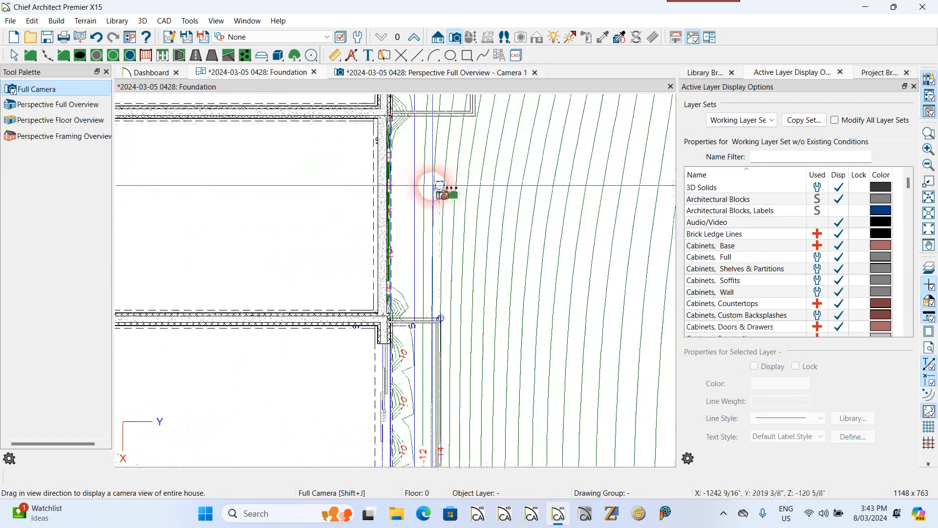
scroll(381, 185, "up", 2)
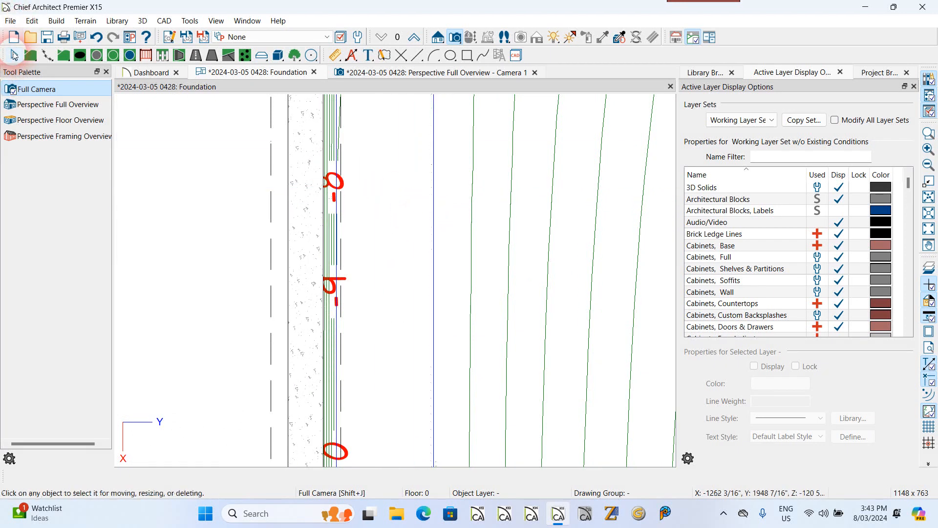
left_click(13, 55)
scroll(394, 138, "down", 3)
scroll(421, 239, "up", 4)
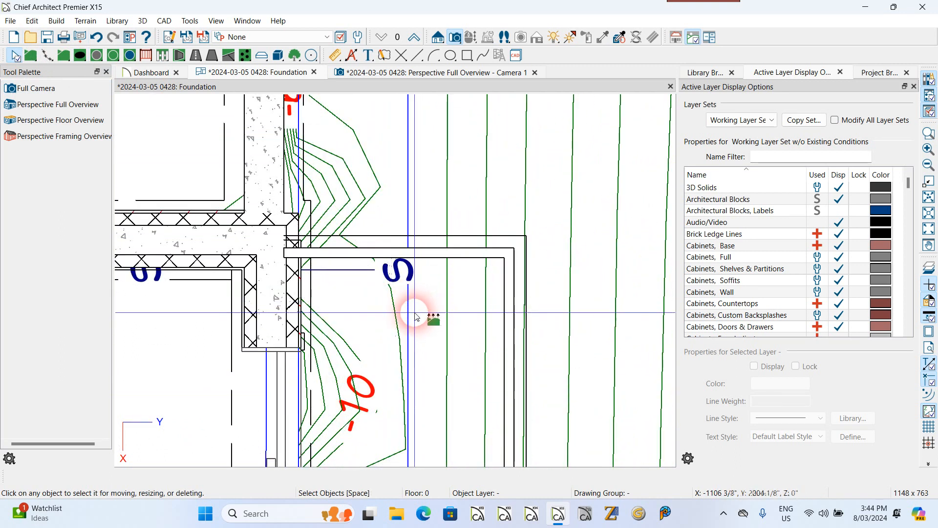
left_click(354, 281)
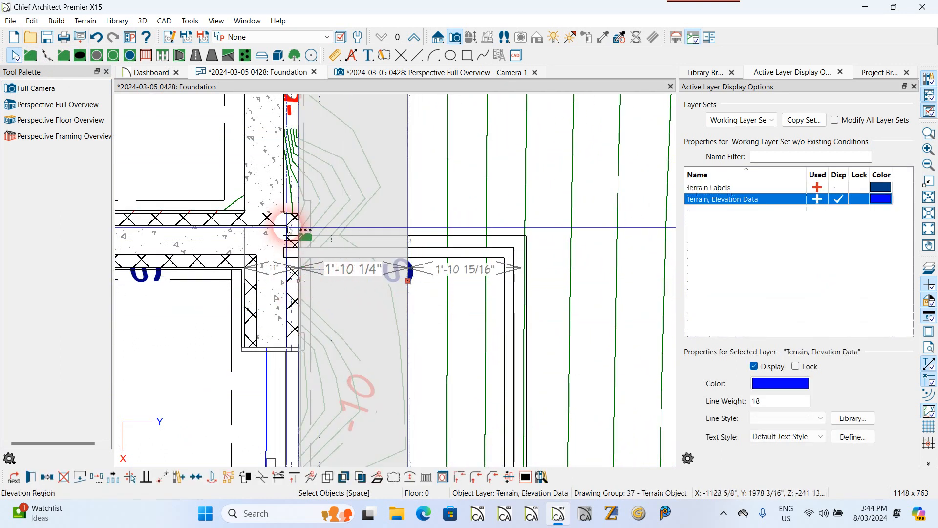
Step: Add a break in the elevation region's building-side edge where the wall between the buildings meets the first building's corner
scroll(354, 282, "down", 2)
scroll(377, 172, "up", 3)
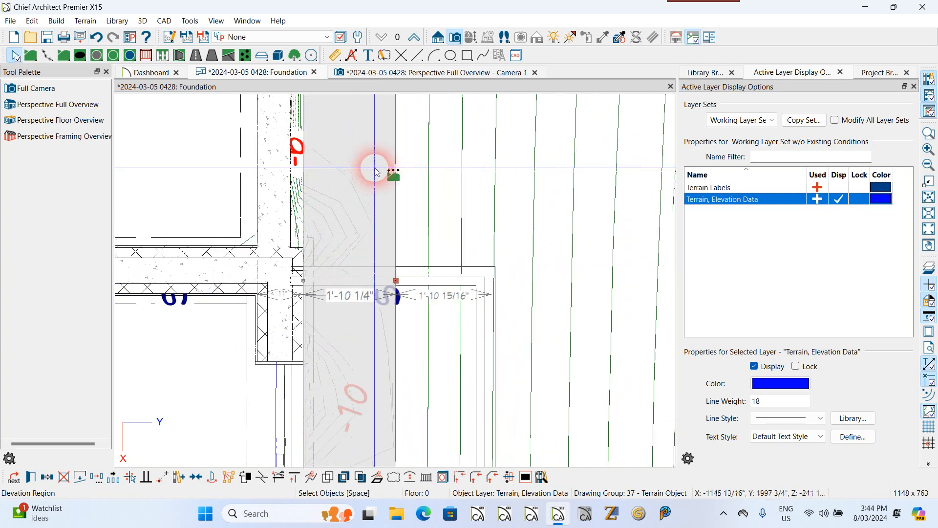
scroll(359, 204, "down", 3)
scroll(353, 181, "up", 2)
scroll(337, 232, "down", 3)
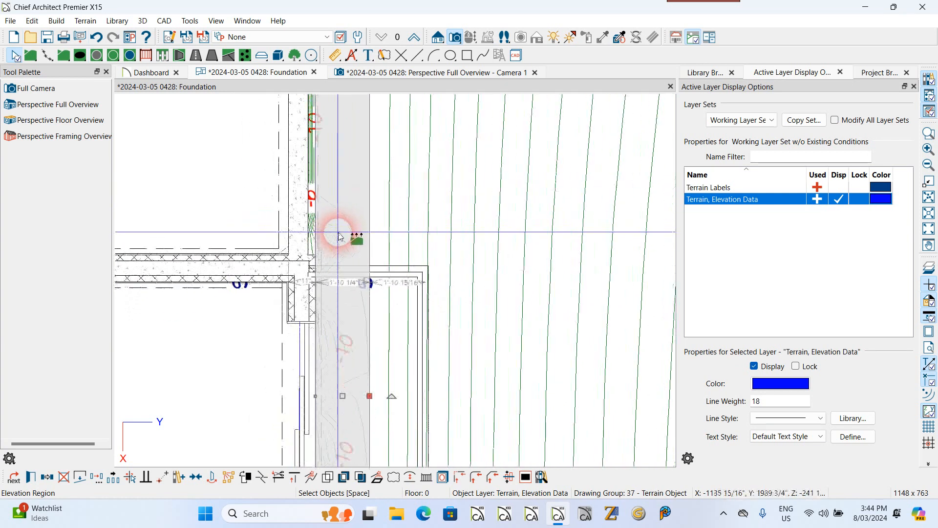
scroll(342, 237, "up", 4)
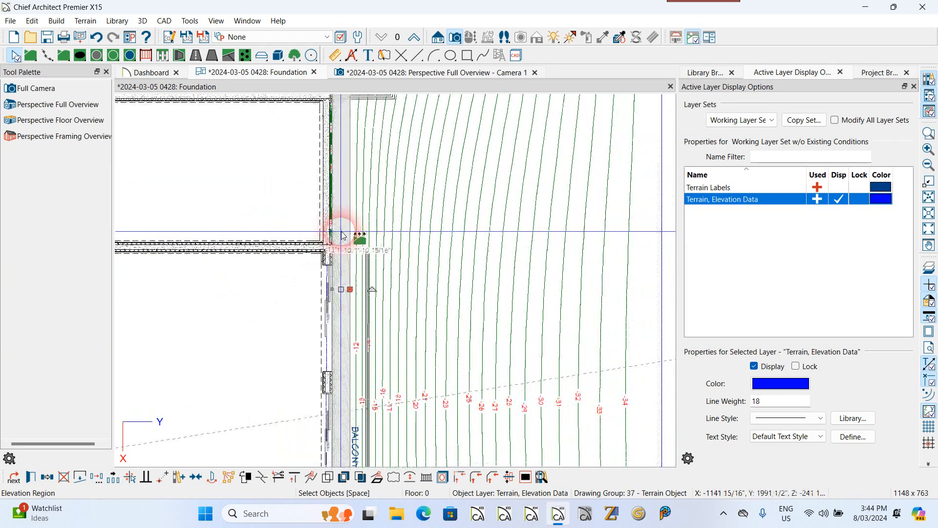
left_click(261, 476)
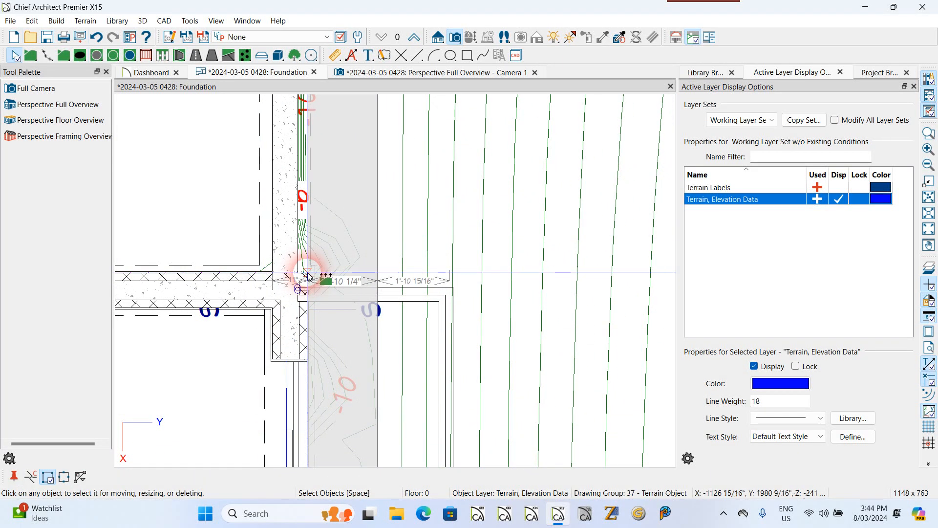
left_click(352, 276)
Step: Add a second break in the region's building-side edge at the facing corner of the neighbouring building
scroll(352, 274, "down", 3)
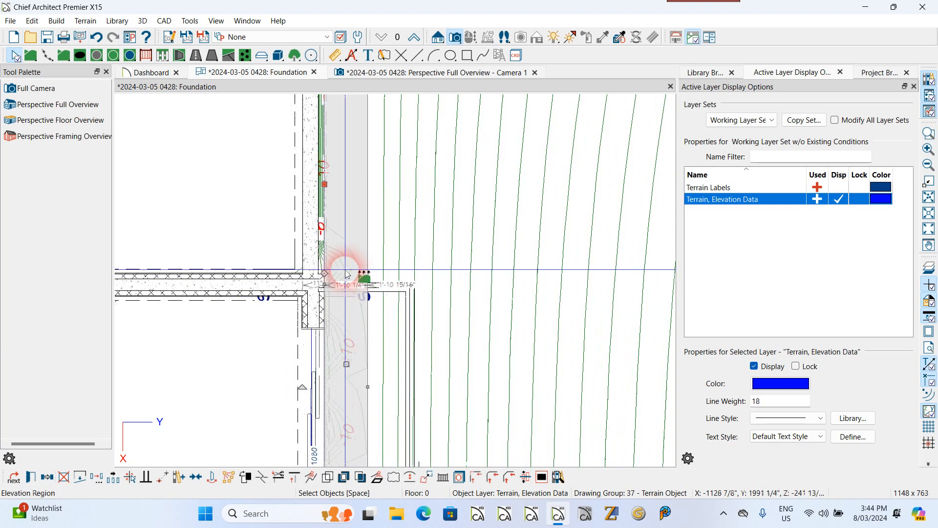
scroll(340, 195, "up", 5)
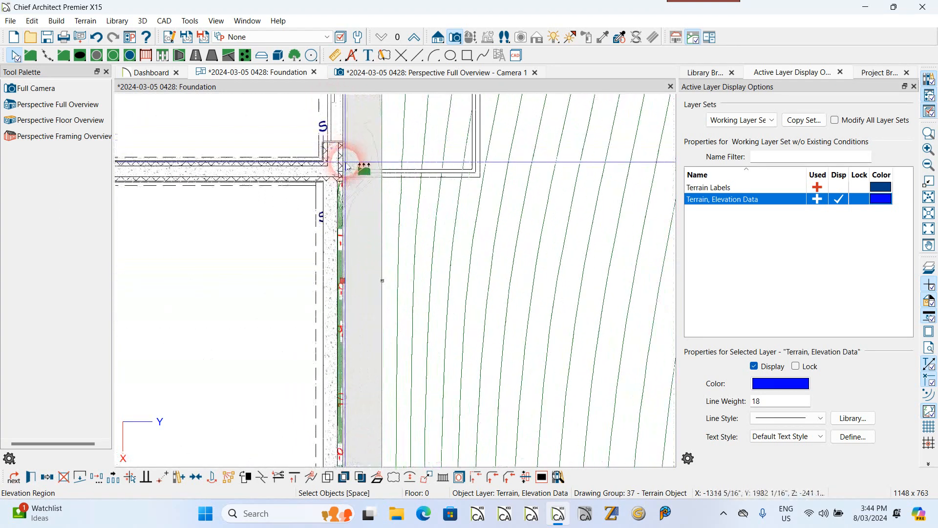
left_click_drag(341, 204, 341, 216)
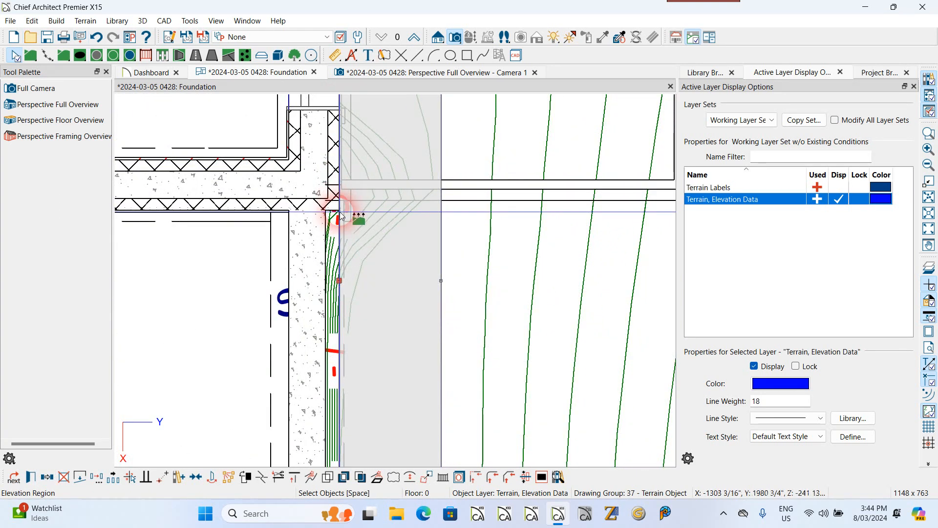
left_click(340, 212)
left_click(340, 212)
left_click(342, 215)
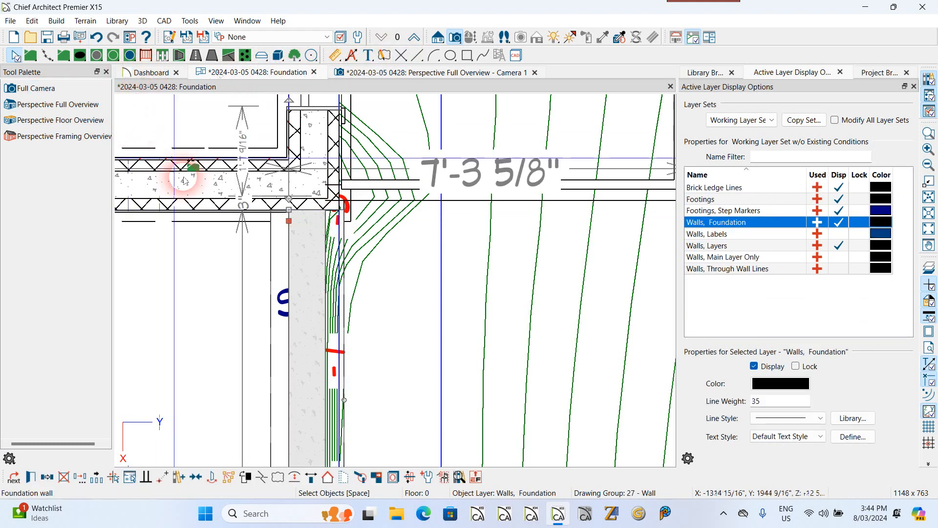
left_click(442, 263)
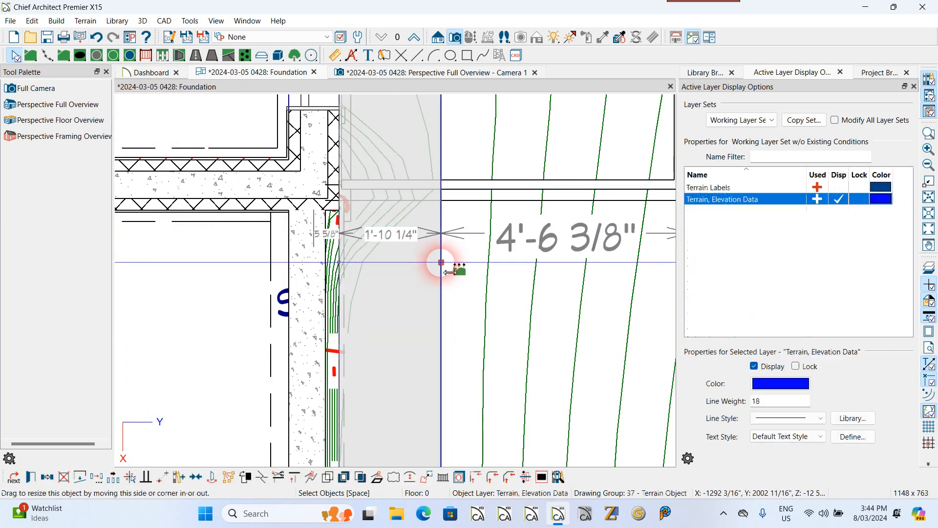
left_click(261, 476)
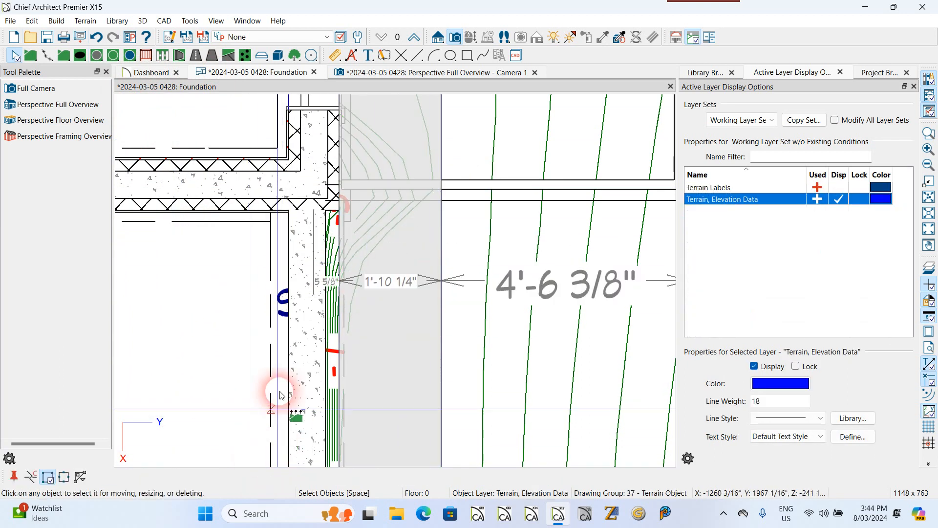
left_click(340, 210)
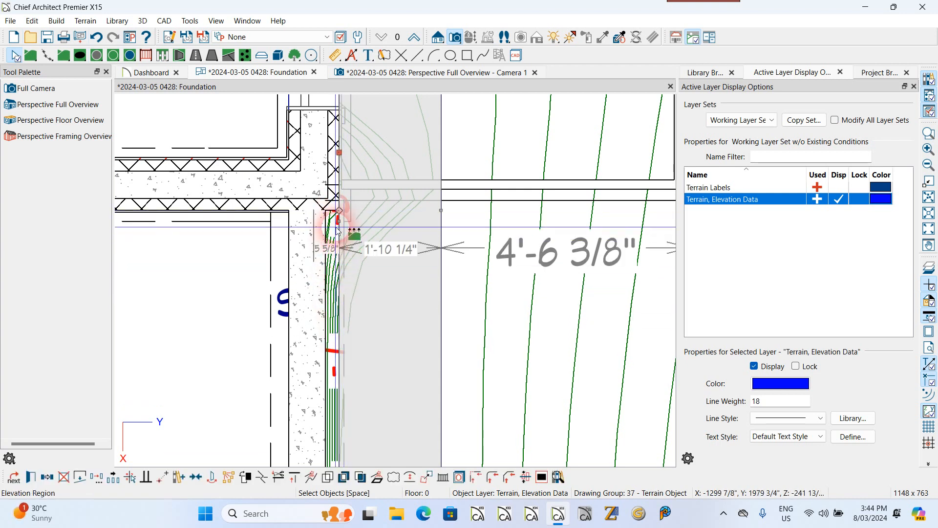
Step: Move the narrow elevation region's edge segment between the two buildings 3" onto the outer face of the connecting wall
scroll(337, 225, "up", 1)
left_click_drag(345, 226, 333, 233)
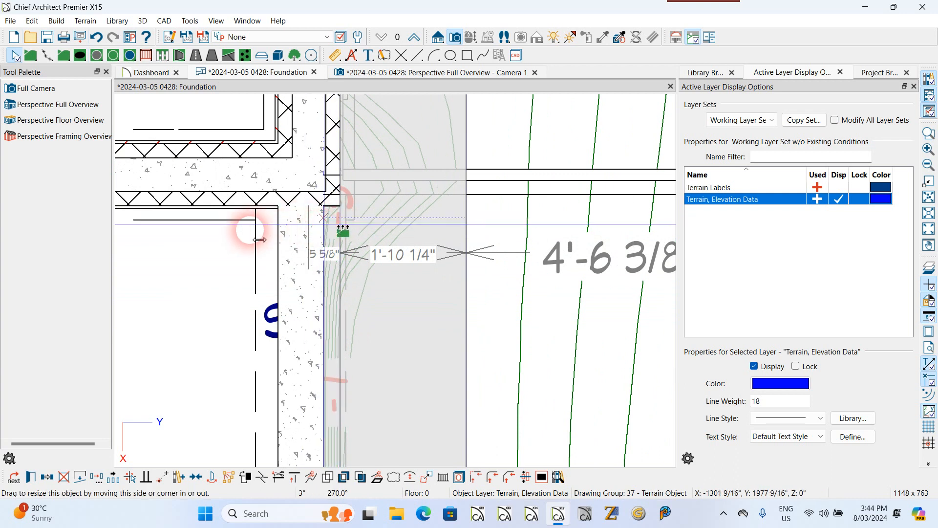
Step: Select the large elevation region between the buildings and move its edge 3 1/2" up to the first building's wall
scroll(279, 240, "down", 2)
scroll(259, 250, "down", 1)
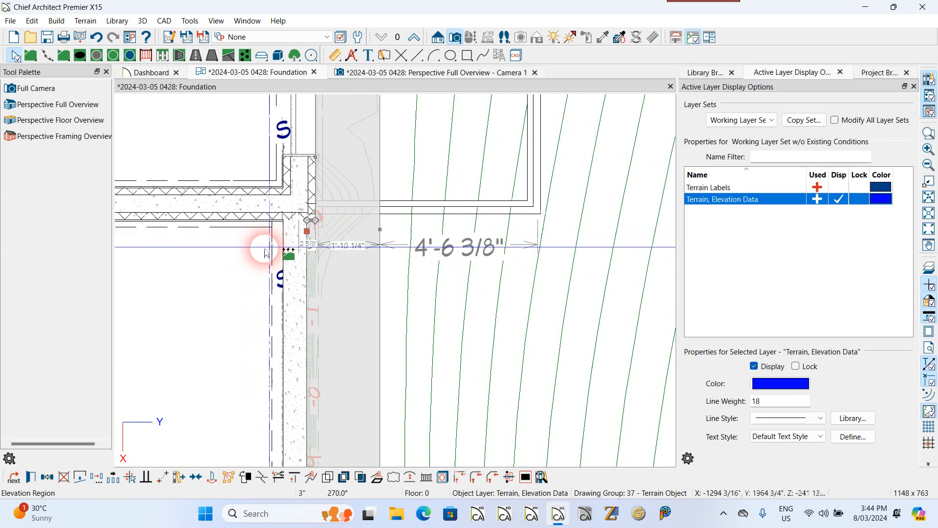
left_click(253, 253)
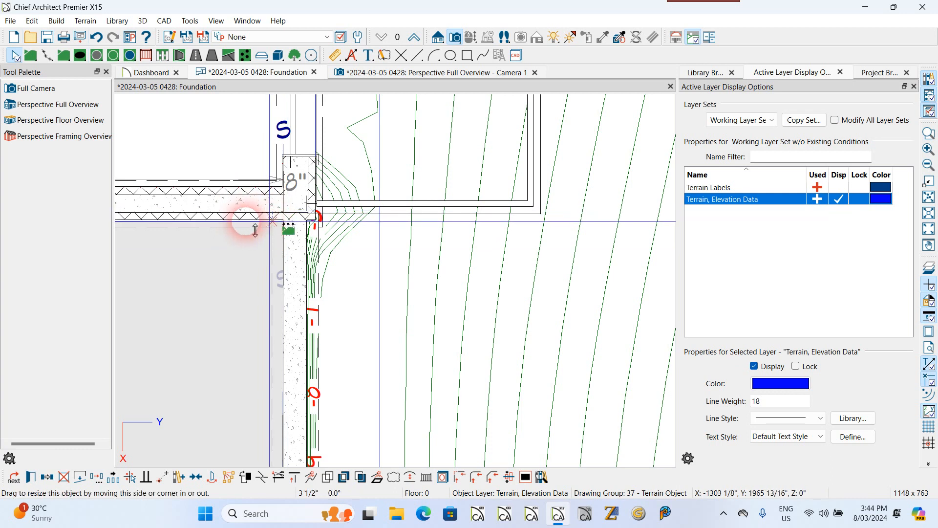
Step: Select the narrow elevation region at the second building's far corner and move its building-side edge 1/2" away from the wall
scroll(254, 215, "down", 5)
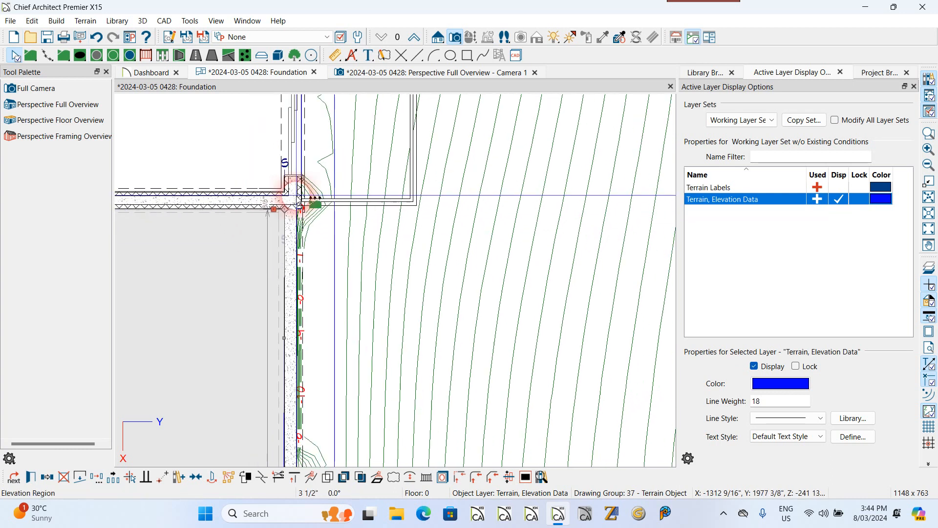
scroll(302, 223, "down", 5)
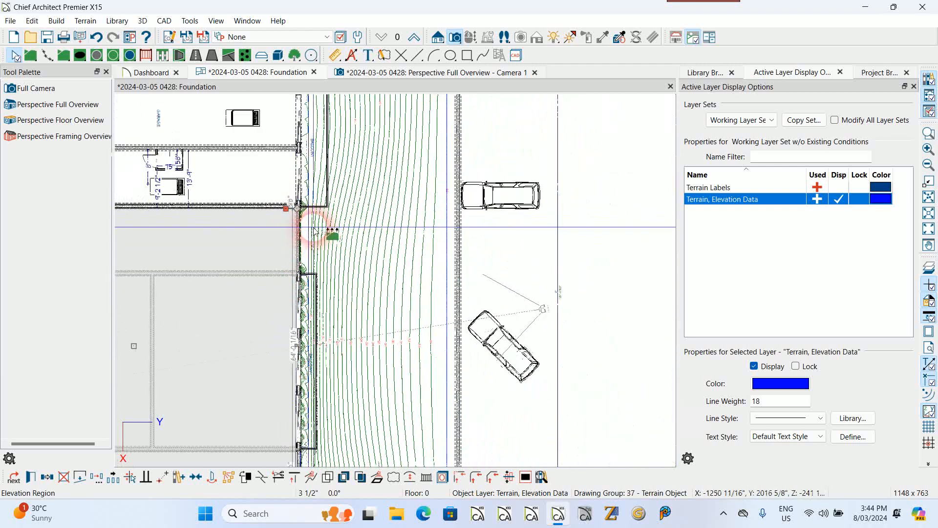
scroll(284, 289, "up", 5)
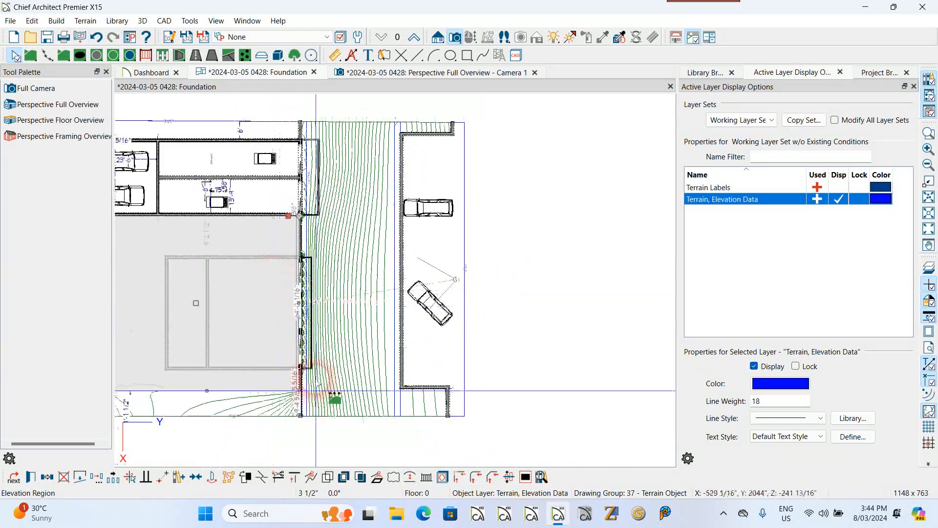
scroll(286, 370, "up", 5)
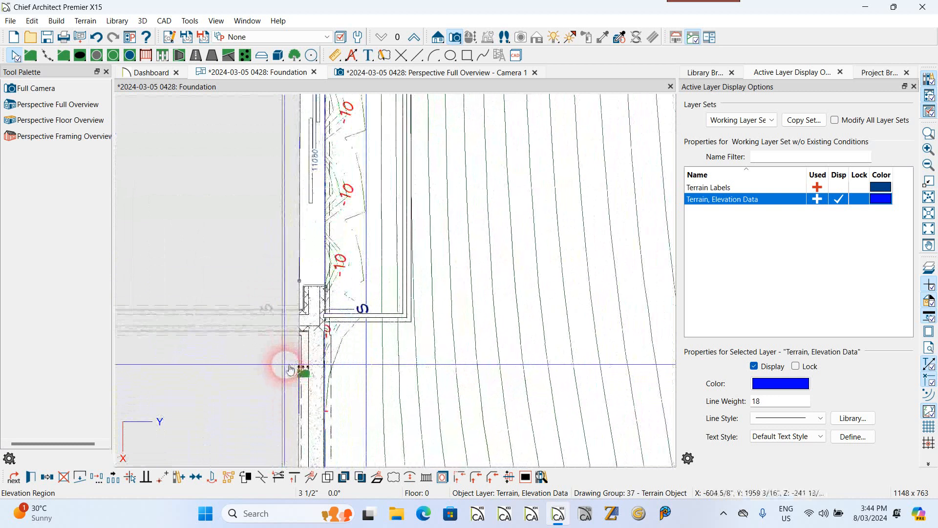
scroll(305, 361, "up", 1)
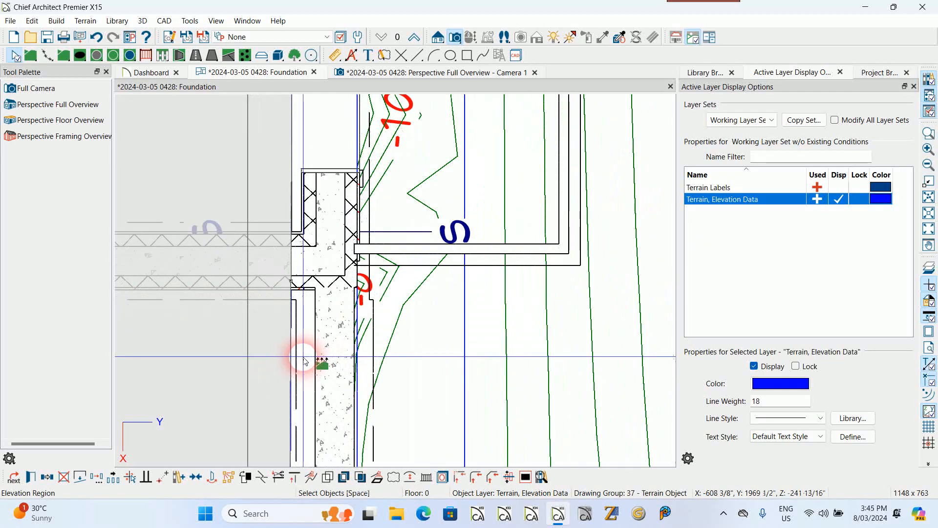
scroll(303, 361, "down", 1)
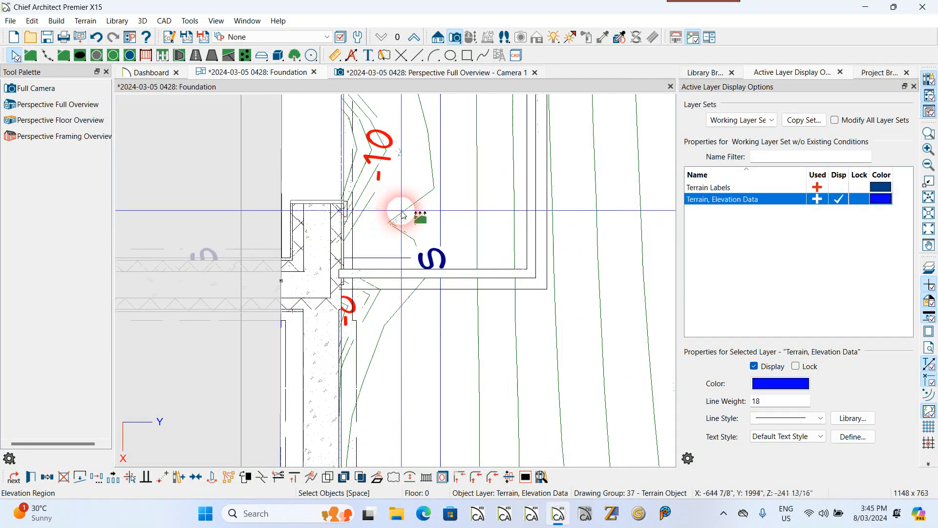
scroll(401, 214, "up", 1)
mouse_move(401, 215)
left_mouse_down()
mouse_move(454, 225)
mouse_move(393, 225)
left_mouse_up()
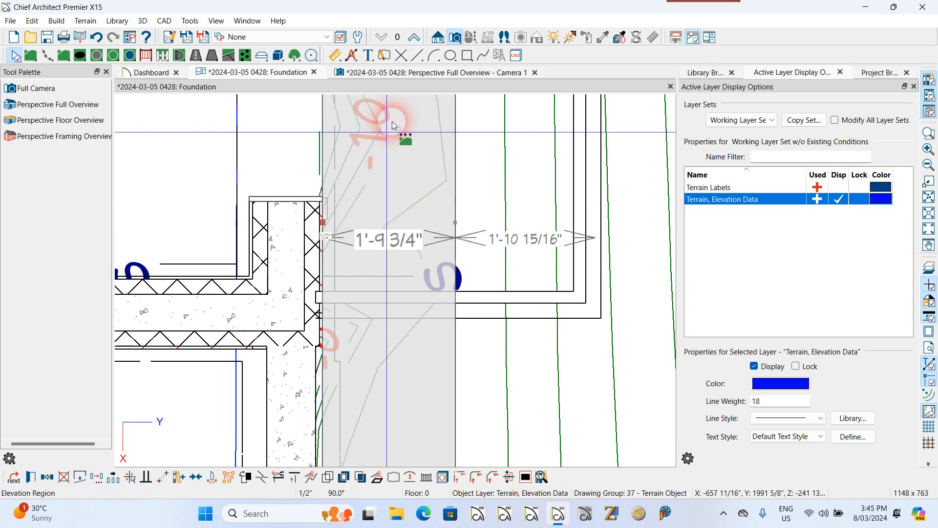
Step: Break the narrow region's edge at the second building's far corner and move the segment beyond it 1 1/8" onto the wall face
scroll(386, 131, "down", 3)
scroll(349, 300, "up", 1)
scroll(350, 302, "up", 1)
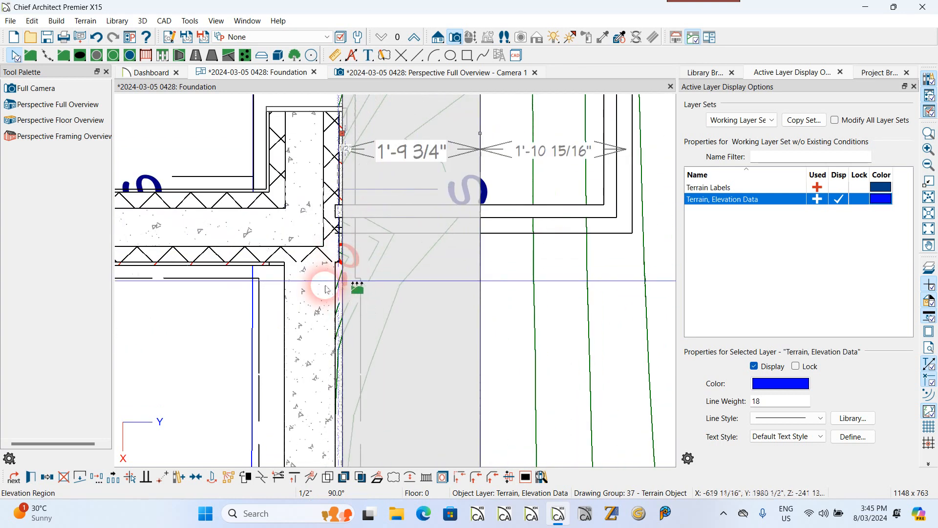
left_click(262, 478)
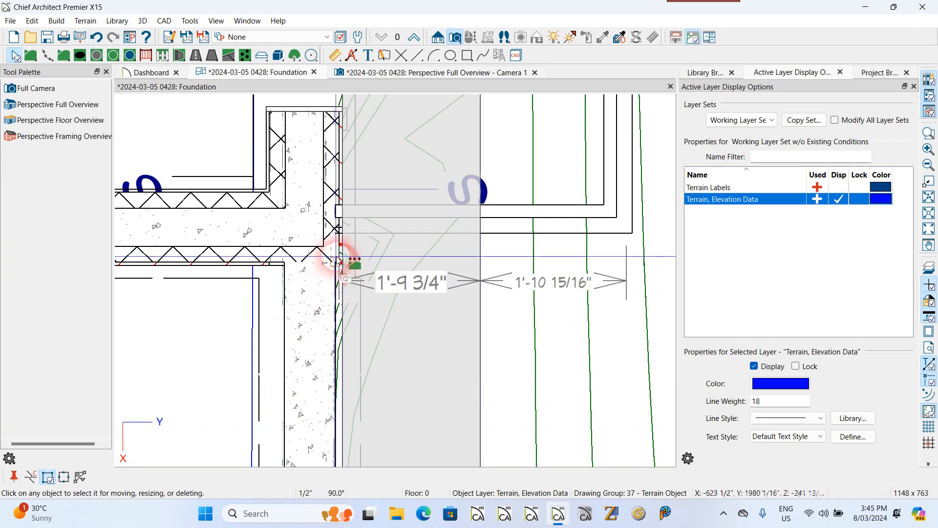
left_click(344, 285)
left_click_drag(342, 261, 336, 273)
scroll(365, 260, "down", 1)
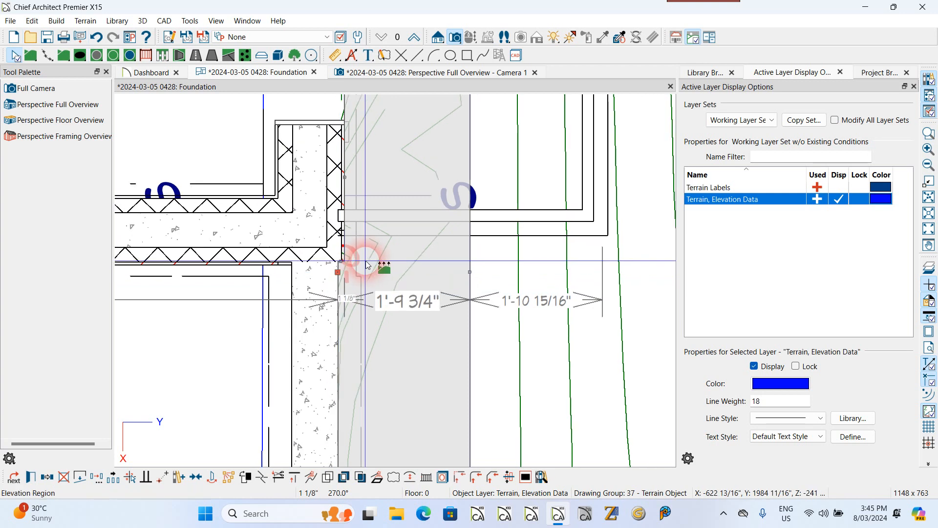
Step: Select the large elevation region around the second building and add a break in its edge at the building's far embankment-side corner
scroll(366, 262, "down", 6)
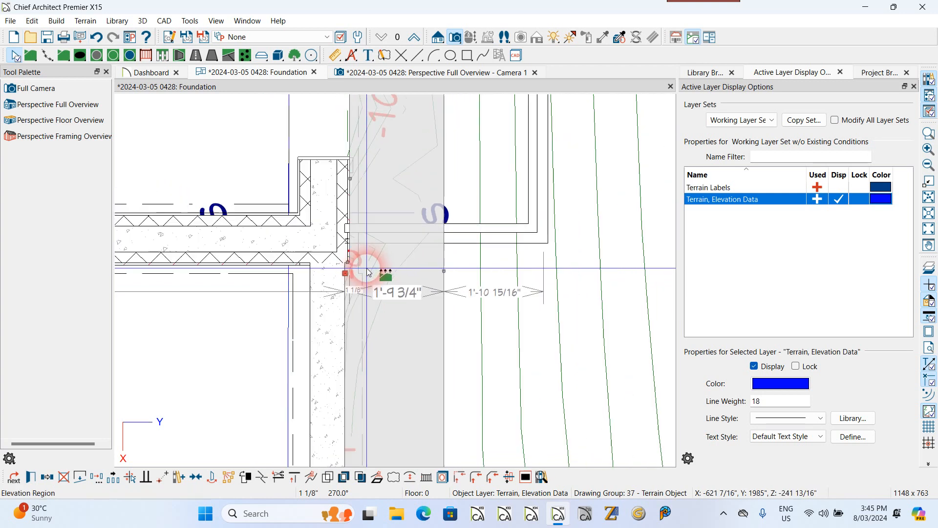
scroll(319, 283, "up", 3)
mouse_move(323, 288)
left_mouse_down()
mouse_move(329, 300)
mouse_move(327, 279)
left_mouse_up()
scroll(337, 285, "down", 5)
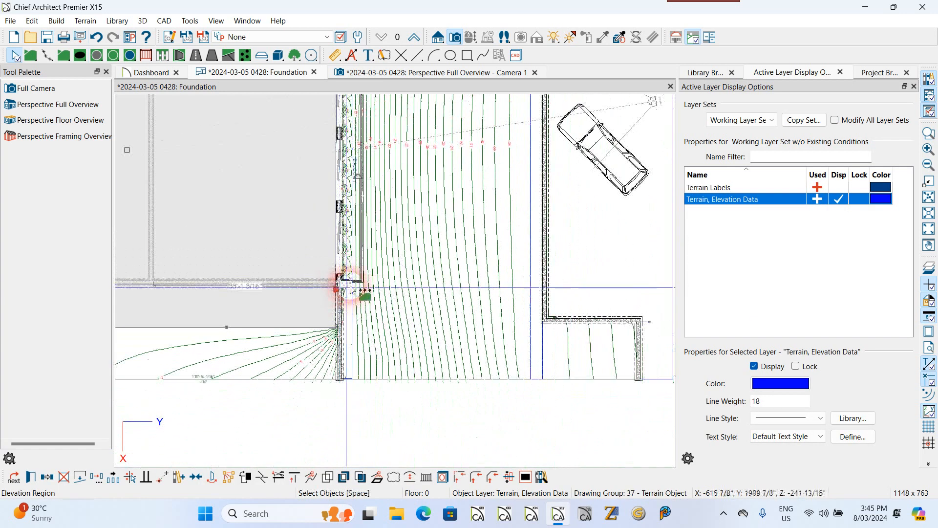
scroll(351, 288, "down", 6)
scroll(348, 285, "up", 1)
scroll(314, 293, "down", 2)
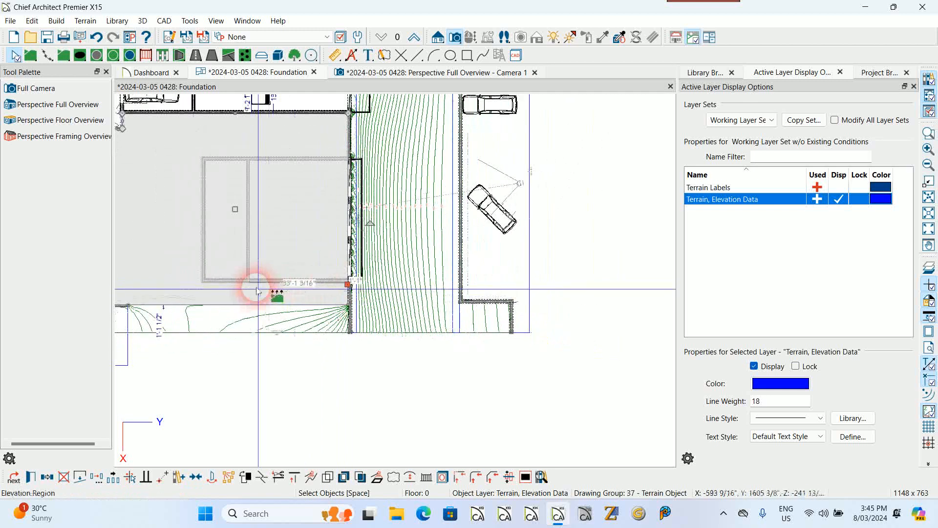
scroll(255, 292, "up", 1)
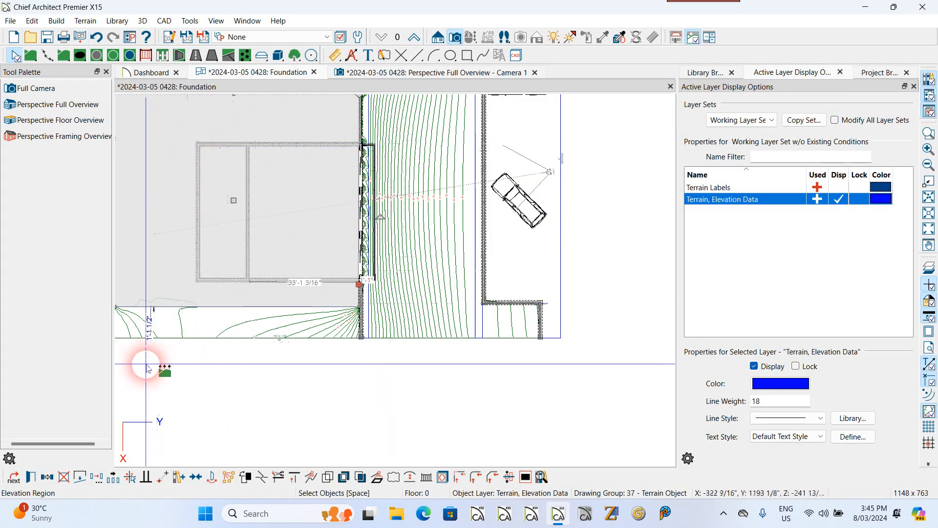
left_click(261, 479)
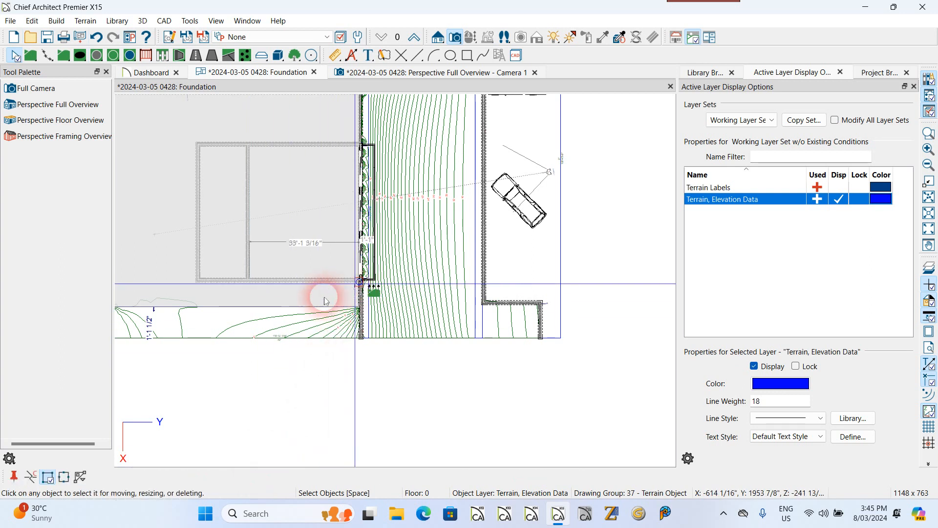
left_click(343, 293)
Step: Break the large region's edge at the second building's near corner and pull the segment between the breaks 49'-4 11/16" back to the rear wall
left_click(262, 478)
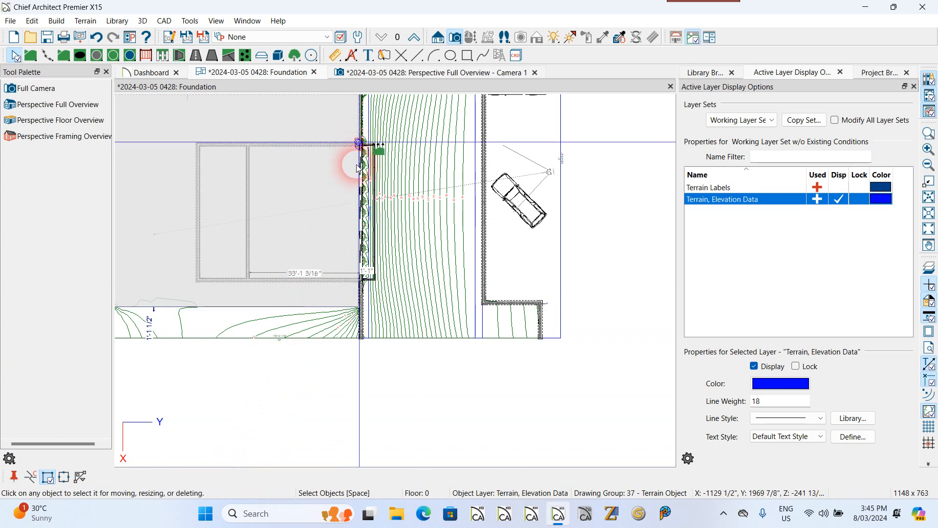
left_click(359, 143)
left_click_drag(359, 214, 197, 212)
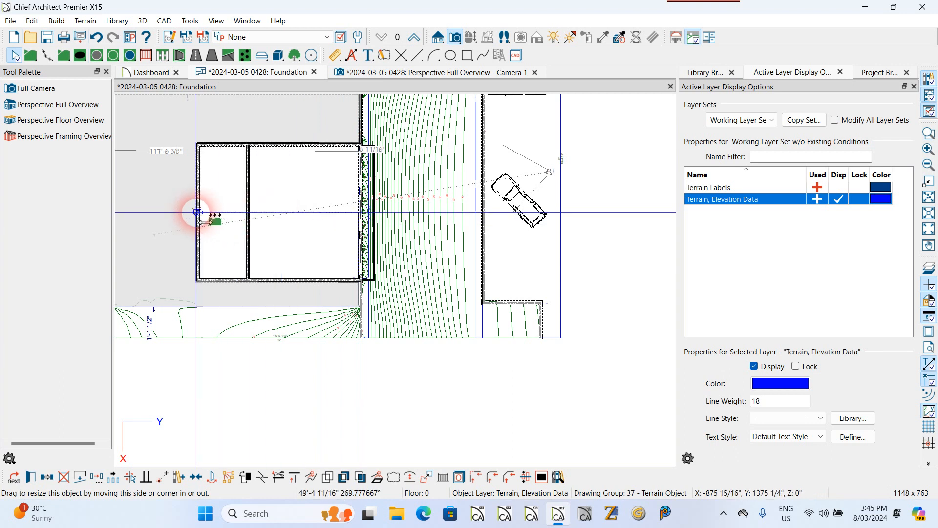
Step: Make the large region's edge between the buildings parallel to the connecting wall and align it with the wall's inner face
scroll(327, 132, "up", 6)
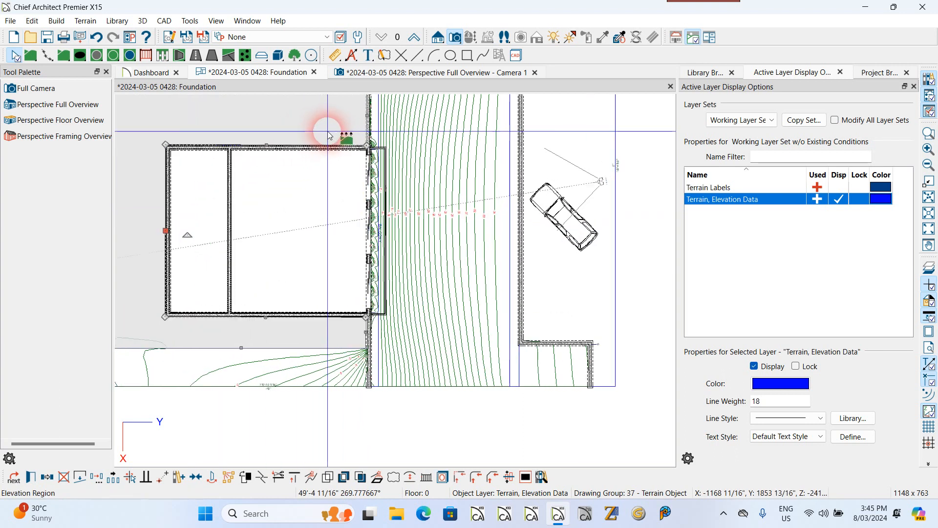
scroll(423, 151, "up", 4)
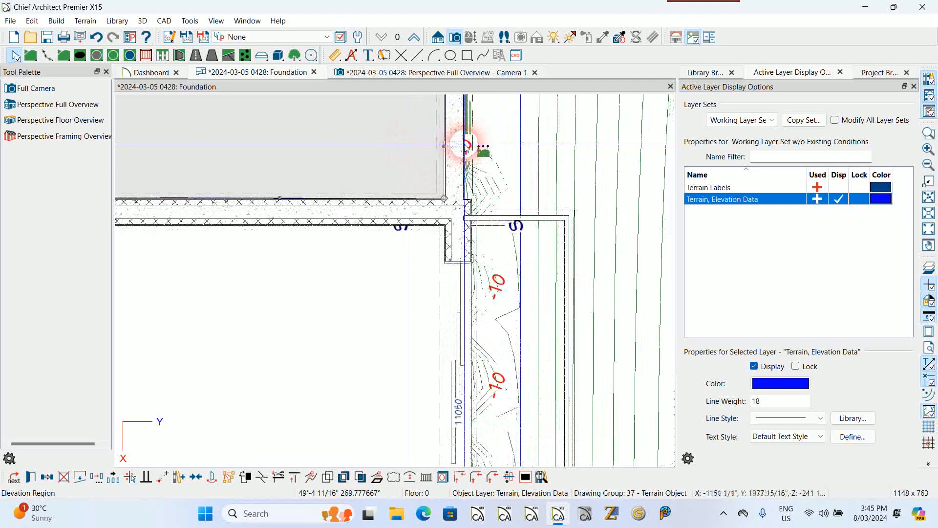
left_click_drag(436, 156, 403, 157)
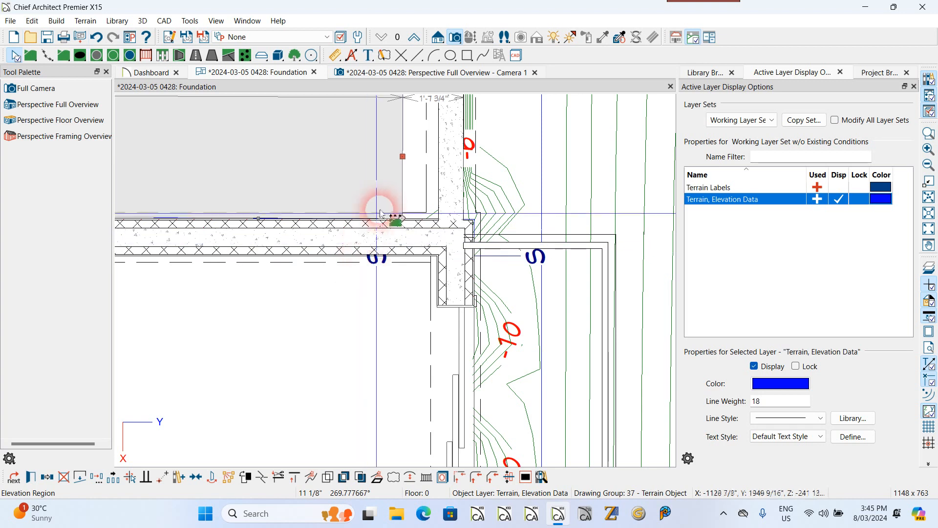
left_click(146, 481)
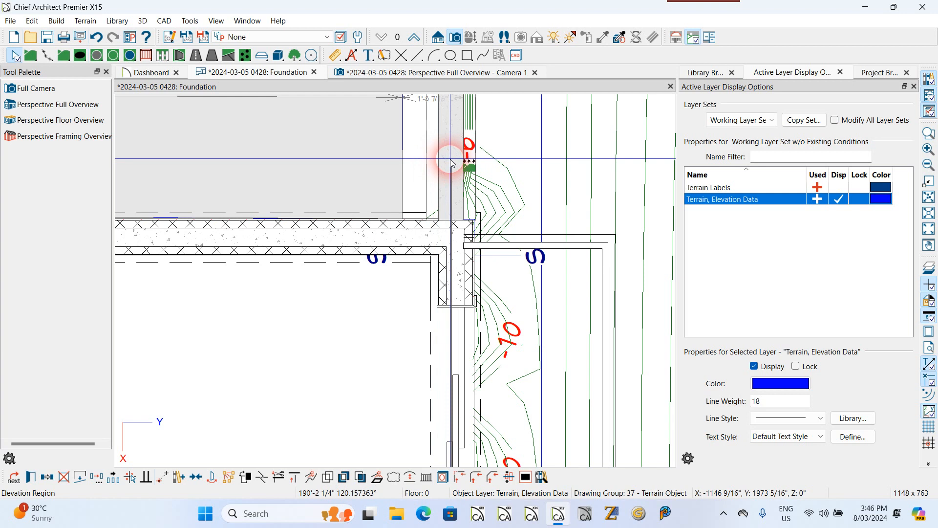
mouse_move(450, 161)
left_mouse_down()
mouse_move(408, 200)
mouse_move(396, 163)
mouse_move(403, 155)
mouse_move(446, 163)
mouse_move(439, 165)
left_mouse_up()
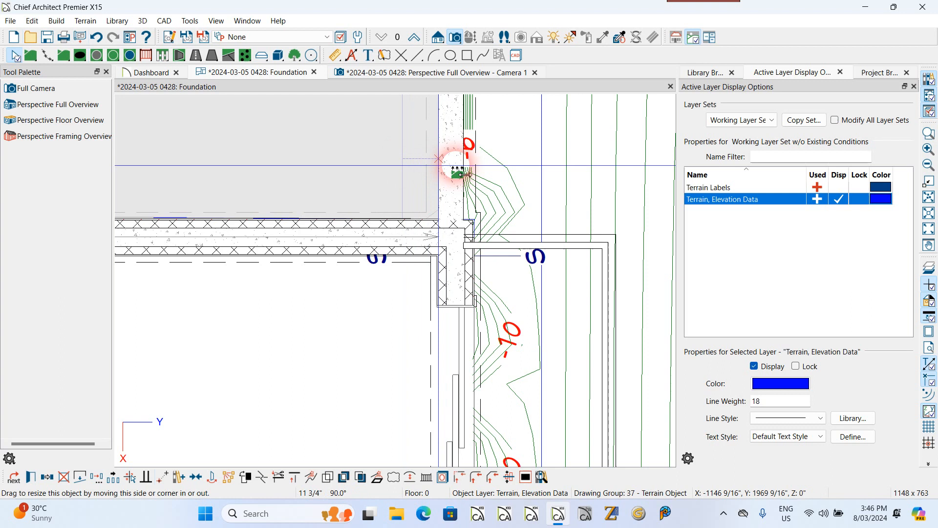
Step: Move the large region's corner at the second building's rear corner, on the first building's side, 2 1/2" onto the exterior wall corner
scroll(457, 169, "down", 5)
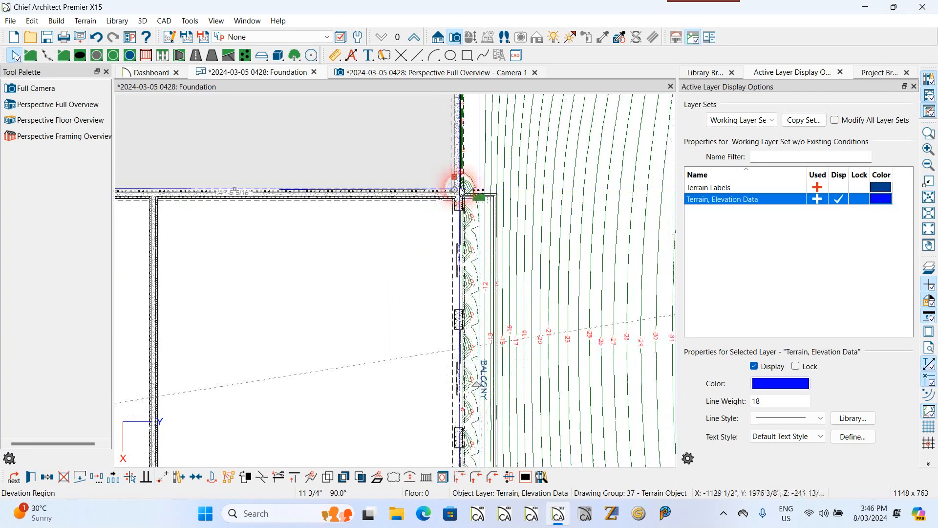
scroll(242, 186, "up", 7)
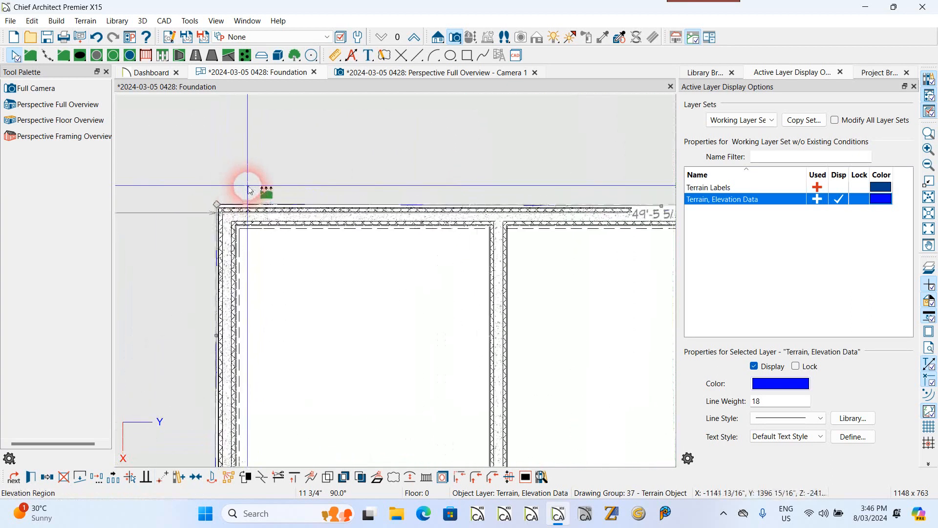
scroll(245, 195, "up", 3)
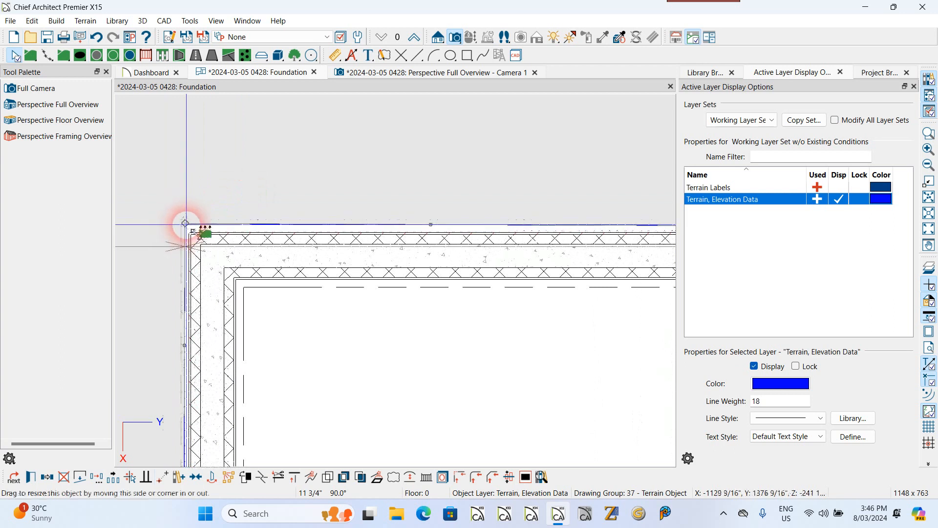
left_click_drag(186, 226, 188, 232)
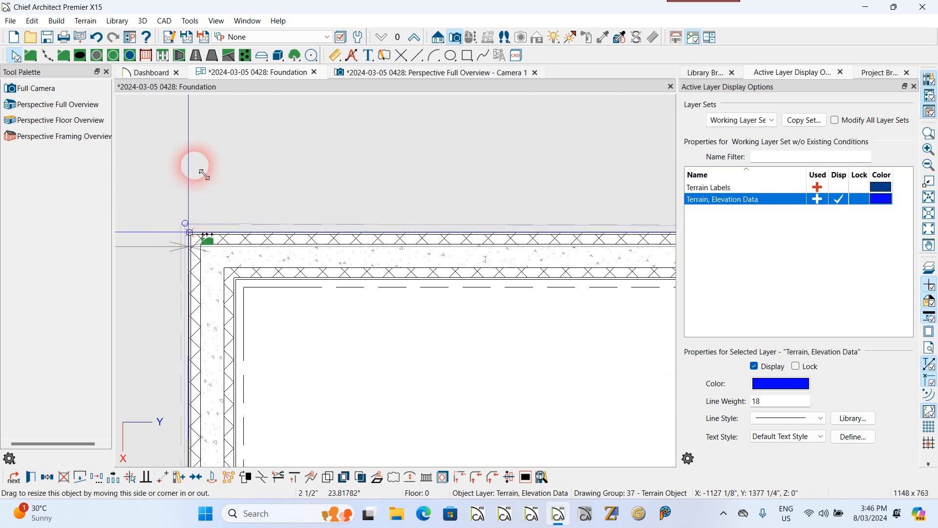
Step: Move the large region's corner at the second building's far rear corner 3" onto the exterior wall corner
scroll(201, 171, "down", 5)
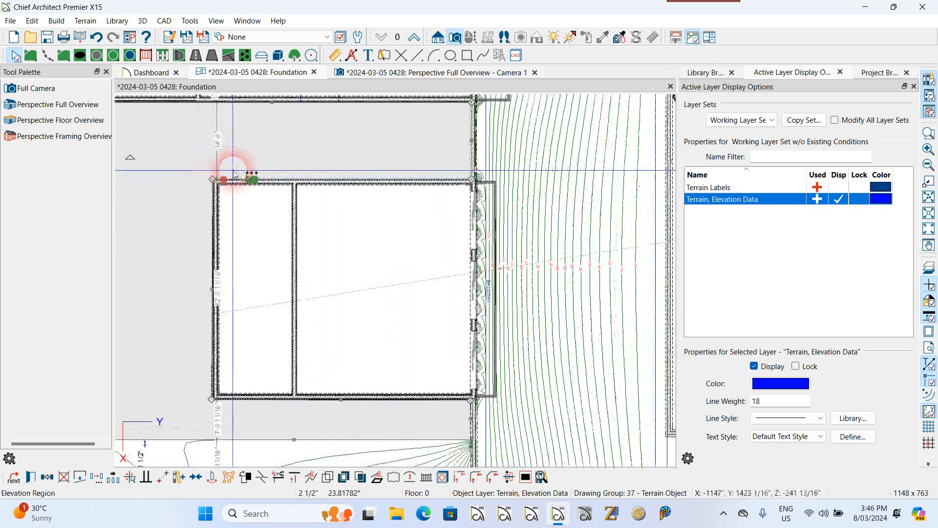
scroll(192, 429, "up", 4)
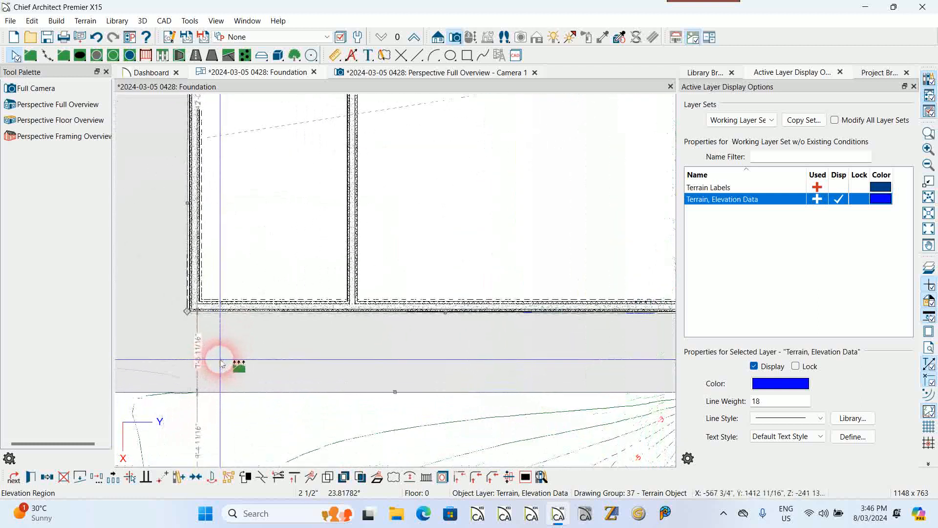
scroll(220, 360, "up", 1)
scroll(148, 340, "down", 3)
scroll(146, 338, "up", 1)
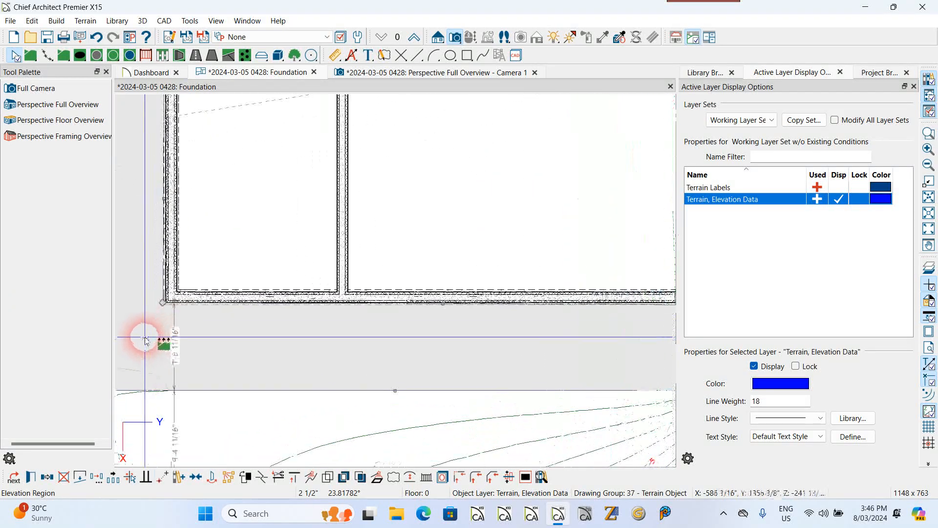
scroll(146, 341, "up", 4)
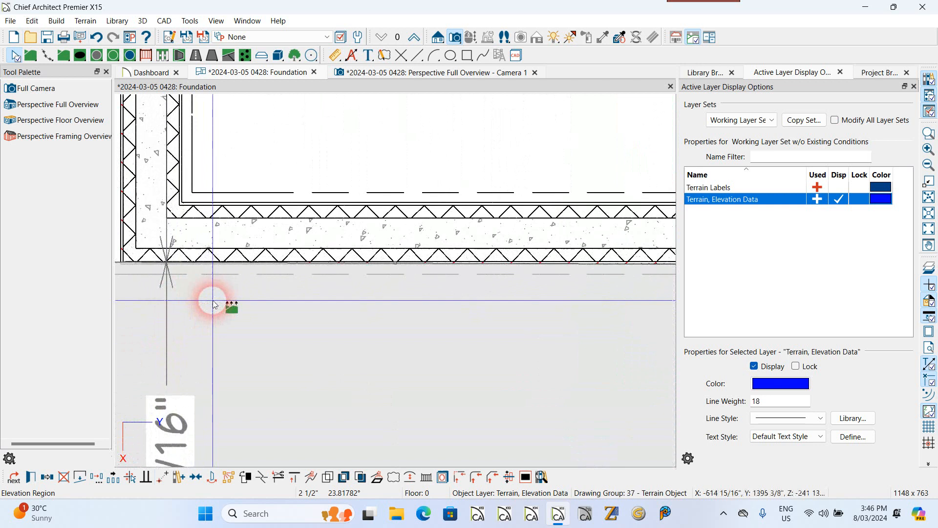
scroll(199, 293, "down", 2)
scroll(178, 289, "up", 3)
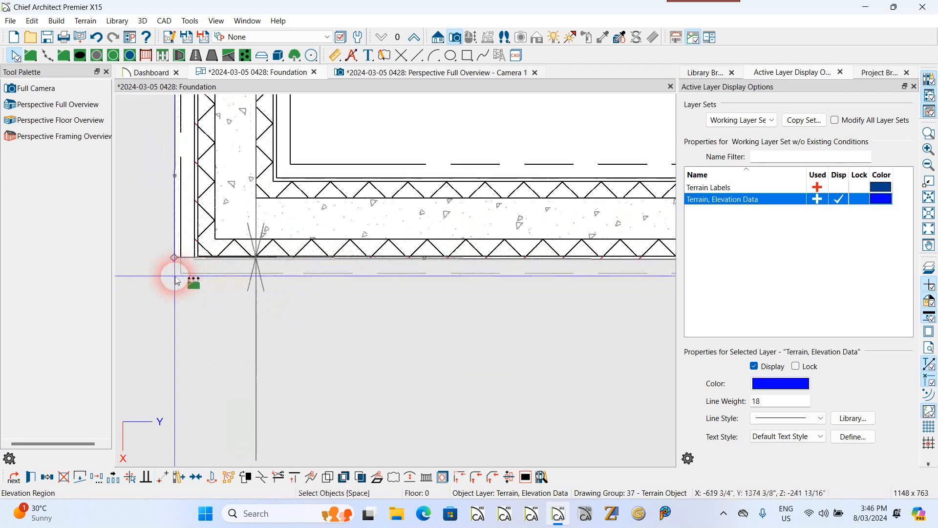
left_click_drag(176, 267, 183, 259)
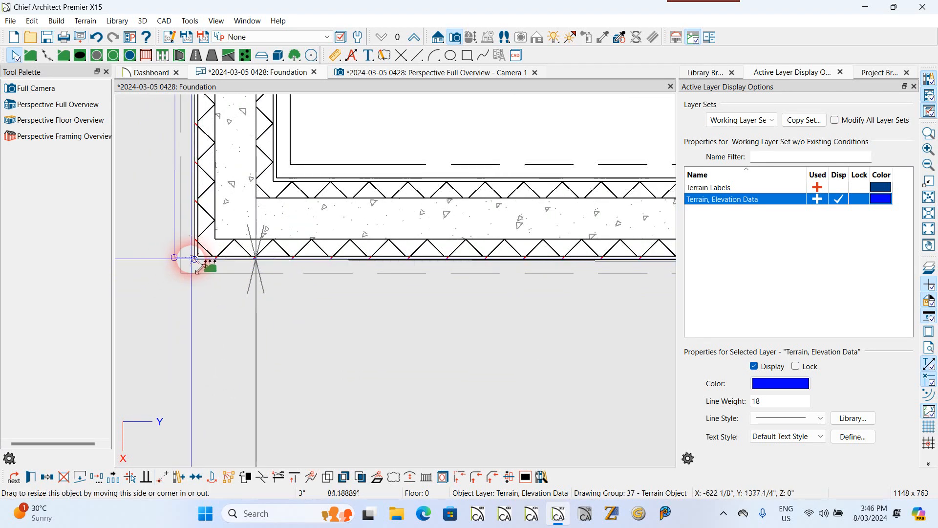
Step: Delete the short terrain retaining wall that extends past the first building's far rear corner
scroll(184, 306, "down", 4)
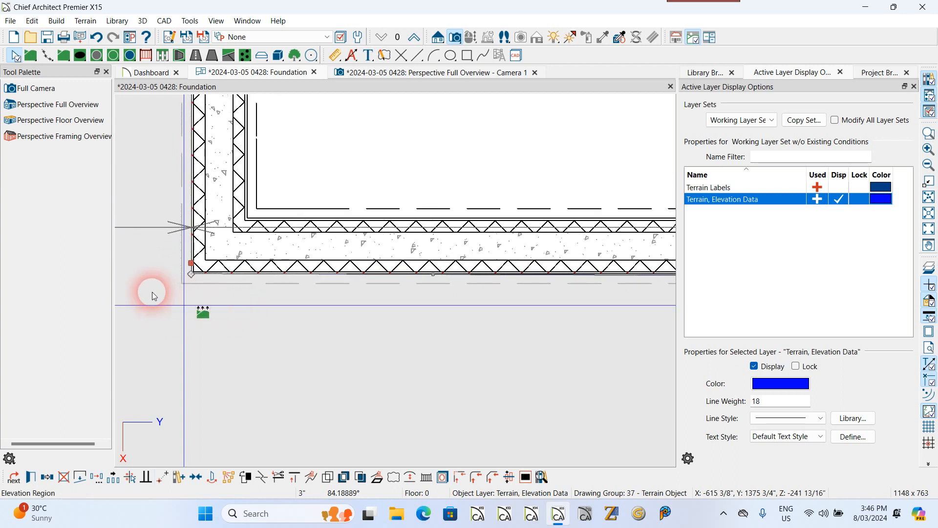
scroll(154, 296, "down", 2)
scroll(154, 295, "down", 2)
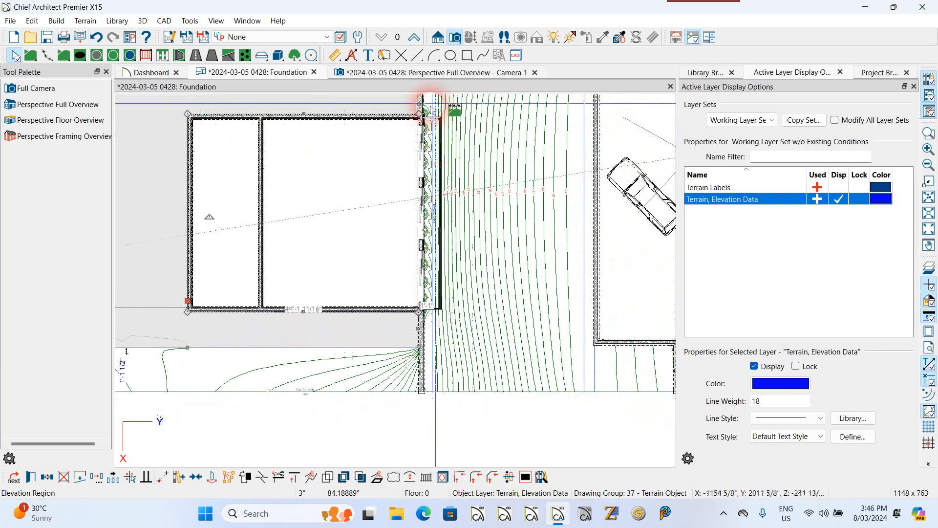
scroll(426, 106, "up", 2)
scroll(404, 189, "down", 3)
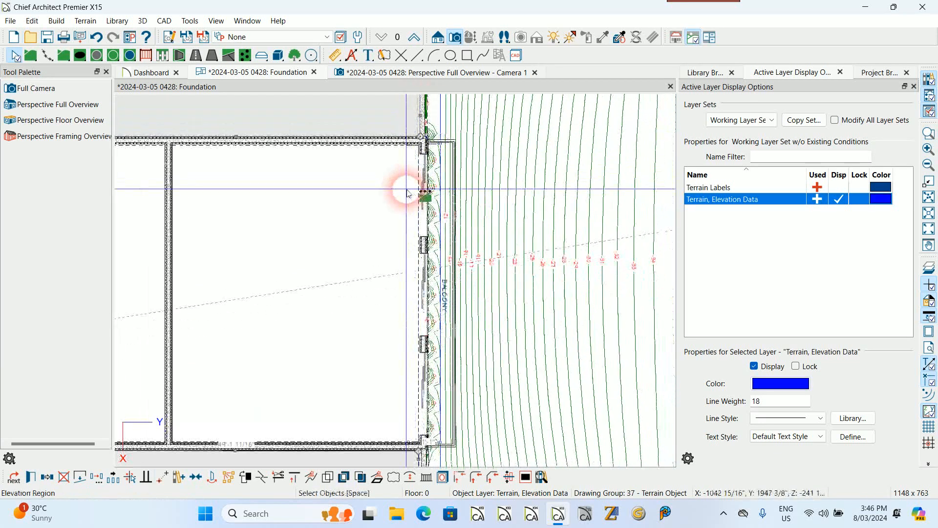
left_click_drag(415, 157, 406, 113)
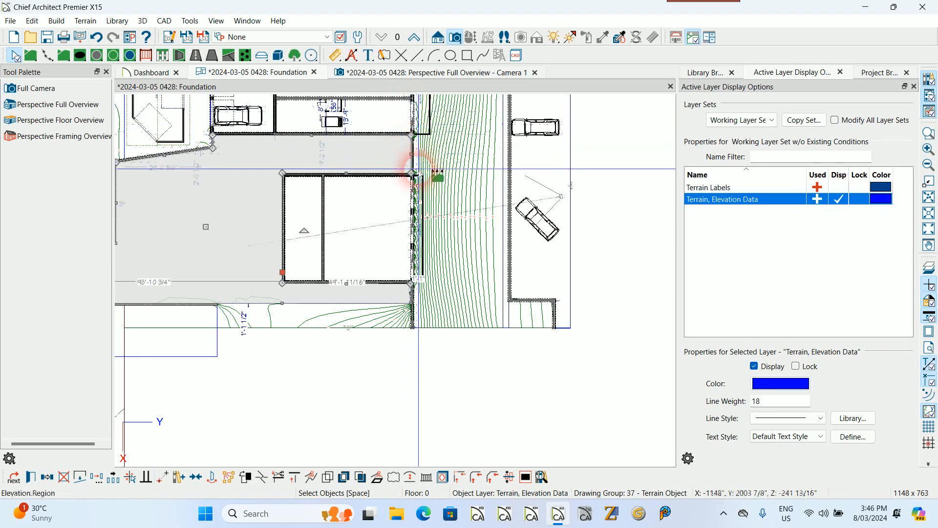
scroll(437, 206, "down", 1)
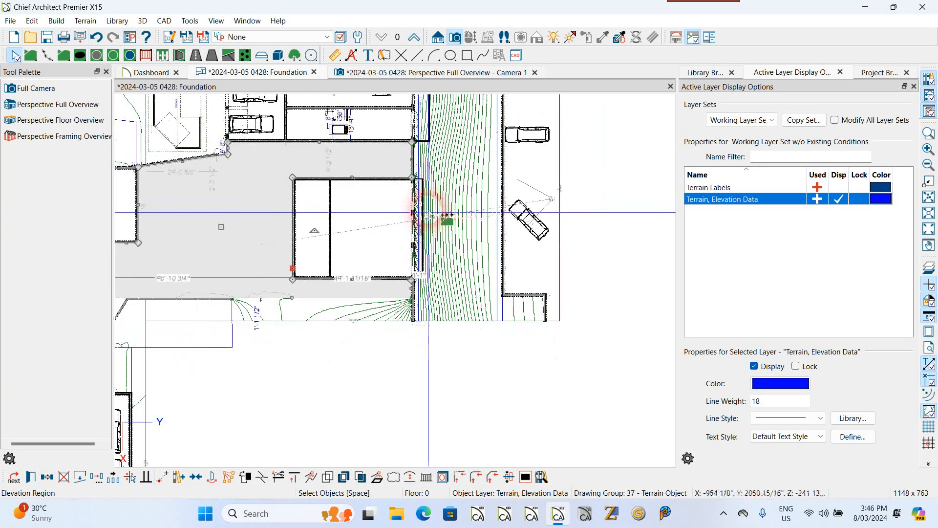
scroll(429, 237, "down", 3)
scroll(418, 150, "up", 3)
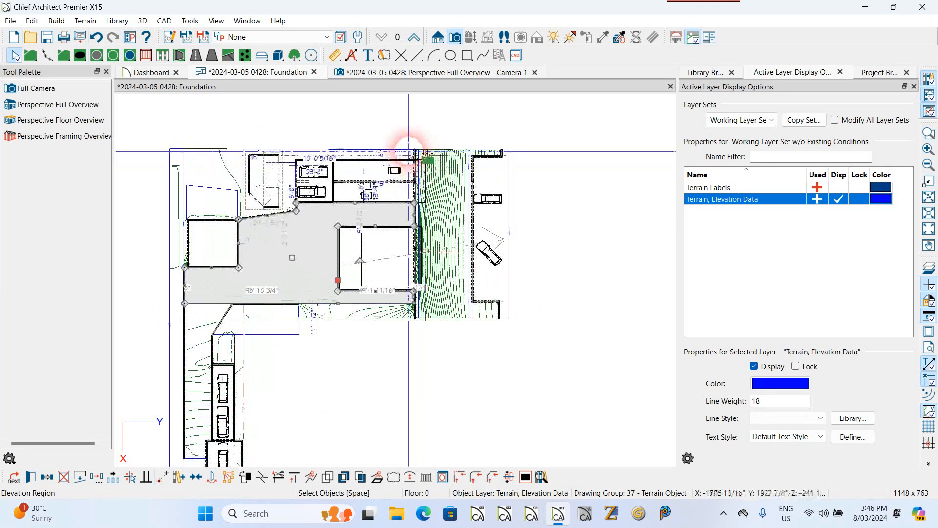
scroll(417, 150, "up", 5)
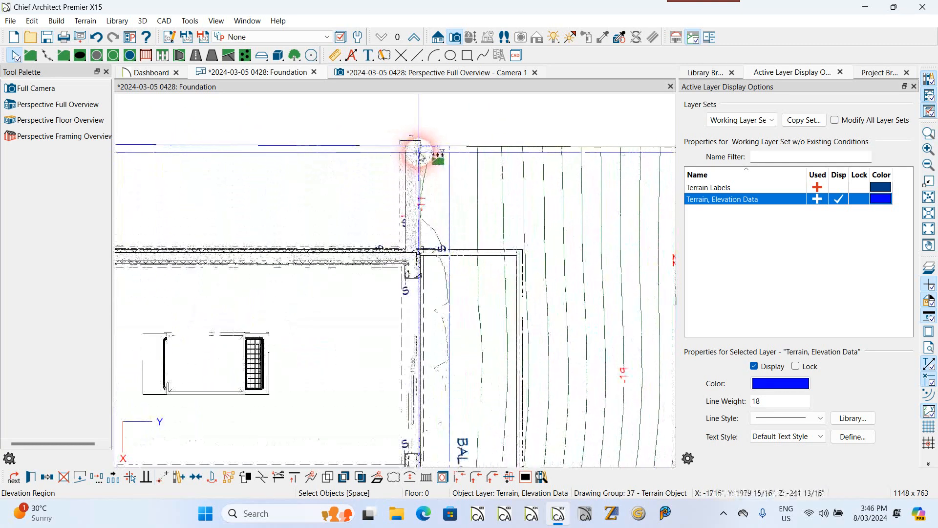
left_click(415, 169)
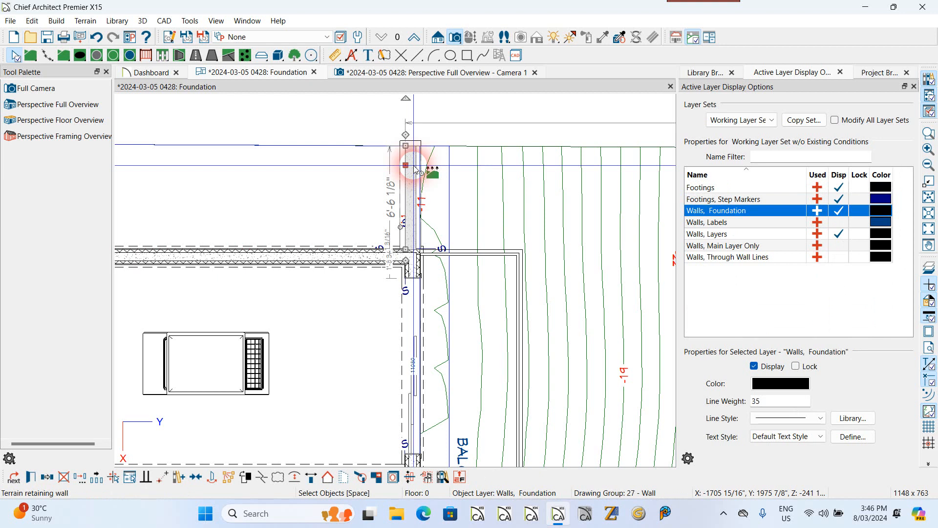
left_click(416, 169)
Step: Move the rear strip region's building-side edge 1/2" onto the exterior face of the first building's wall
scroll(437, 165, "down", 6)
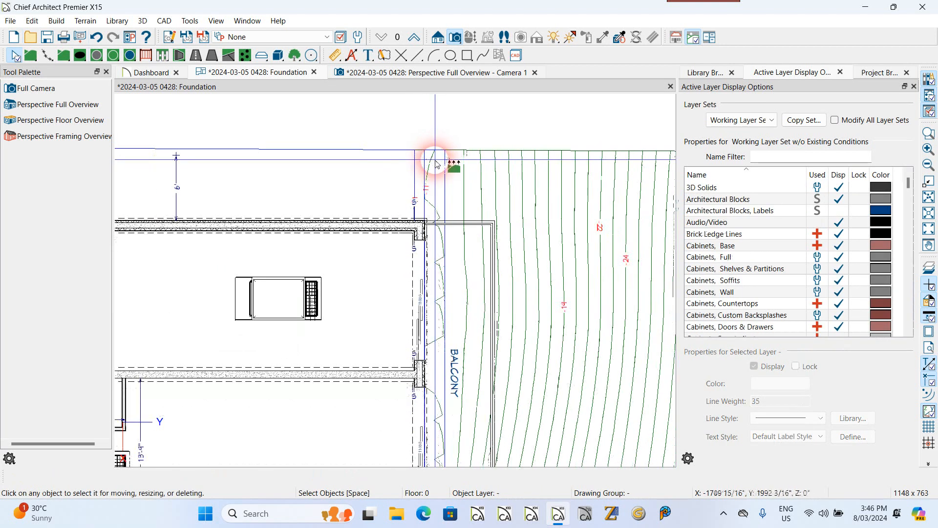
scroll(423, 350, "up", 5)
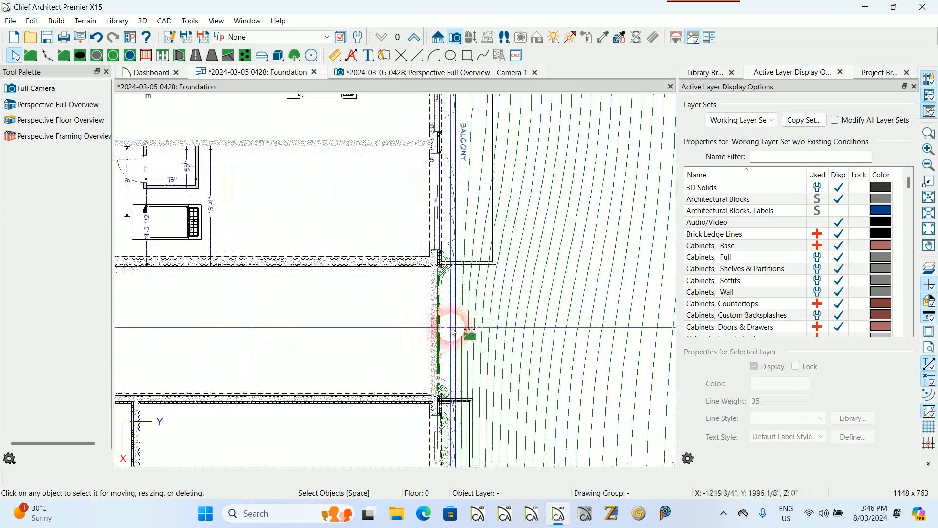
scroll(450, 221, "up", 2)
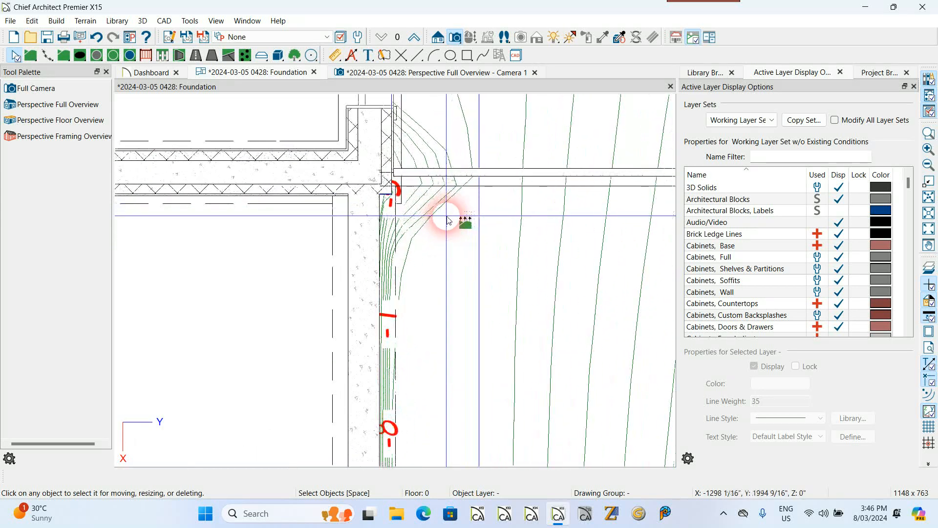
left_click(478, 216)
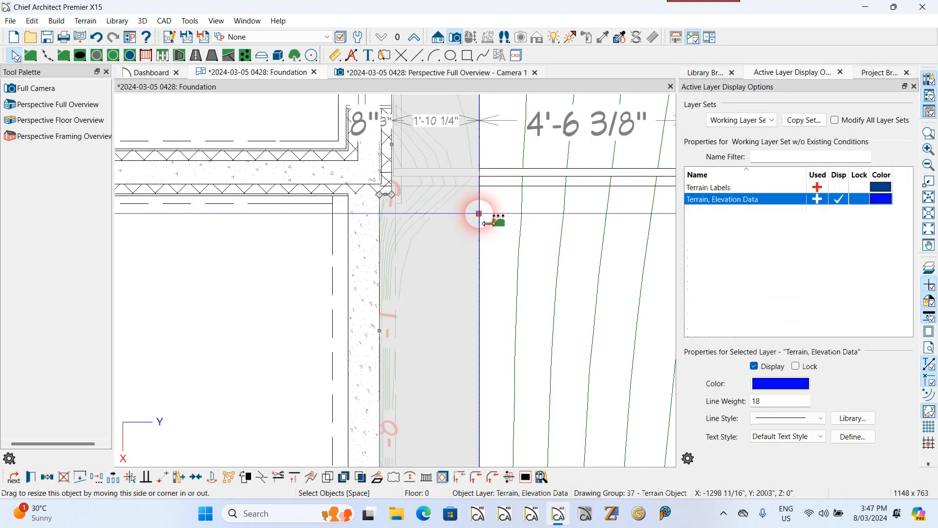
scroll(453, 228, "up", 4)
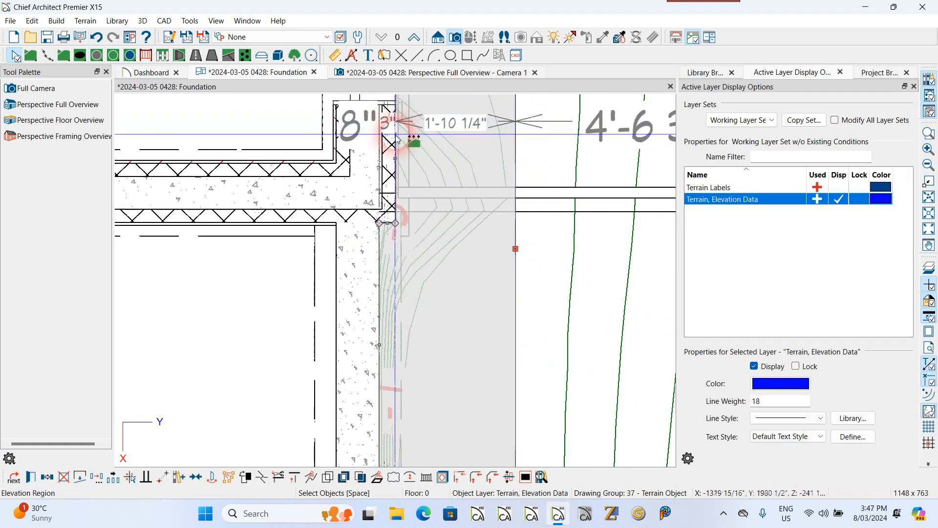
left_click_drag(404, 206, 410, 205)
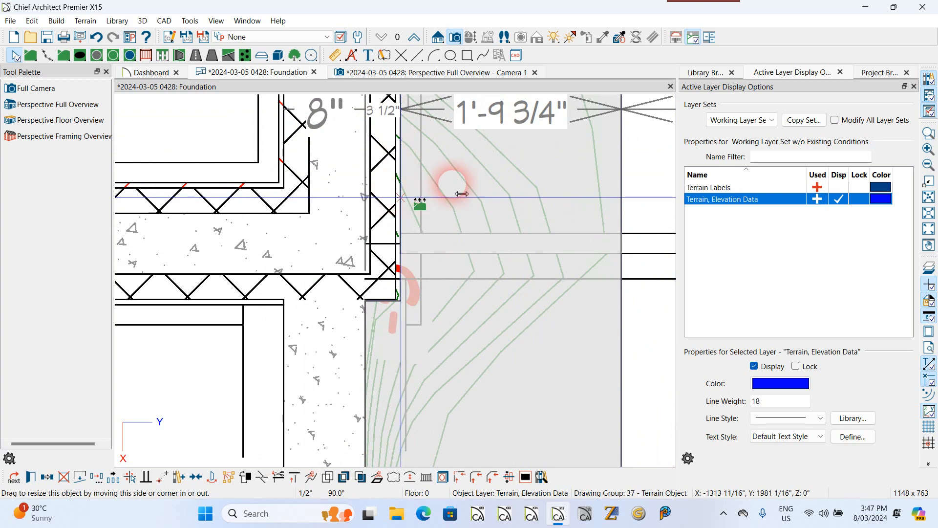
Step: Deselect the rear strip region and rebuild the terrain
scroll(461, 194, "down", 5)
scroll(461, 170, "down", 4)
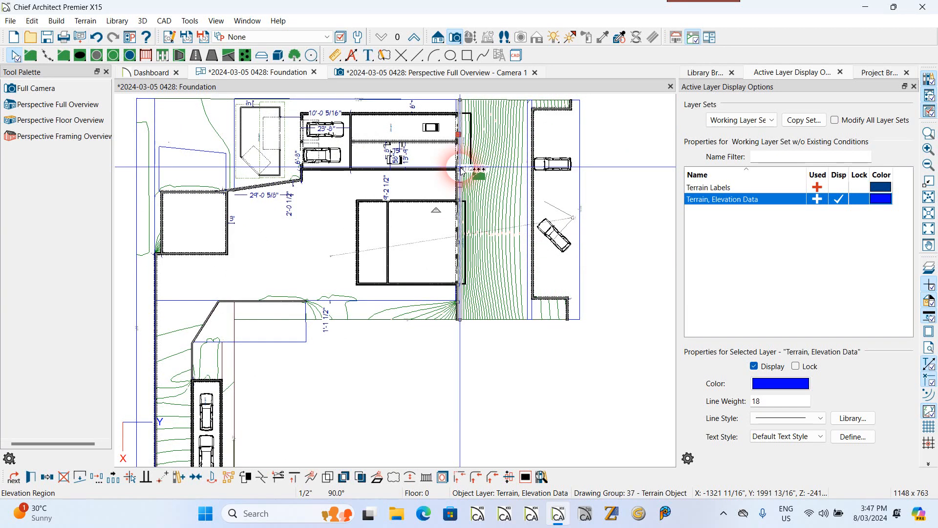
left_click(462, 169)
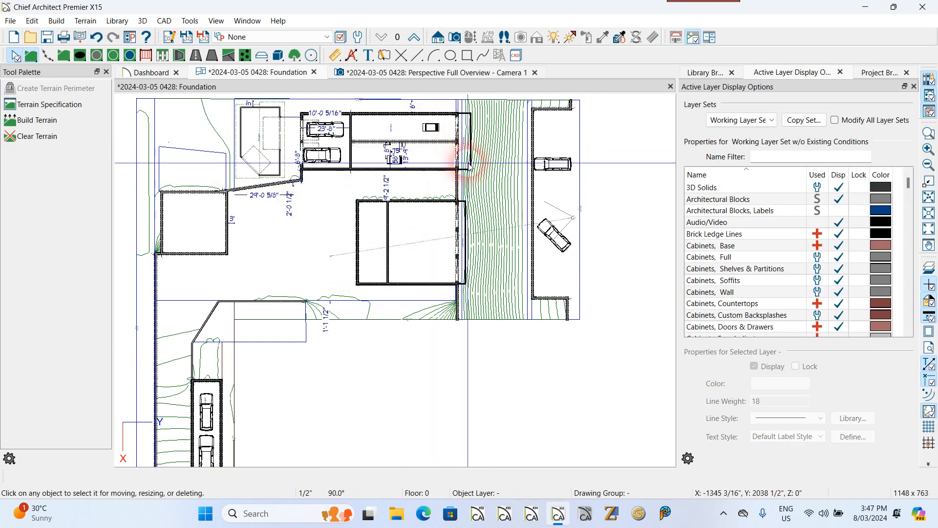
Step: Switch to the perspective overview and examine the rebuilt terrain along the rear balconies of both buildings
scroll(471, 190, "up", 2)
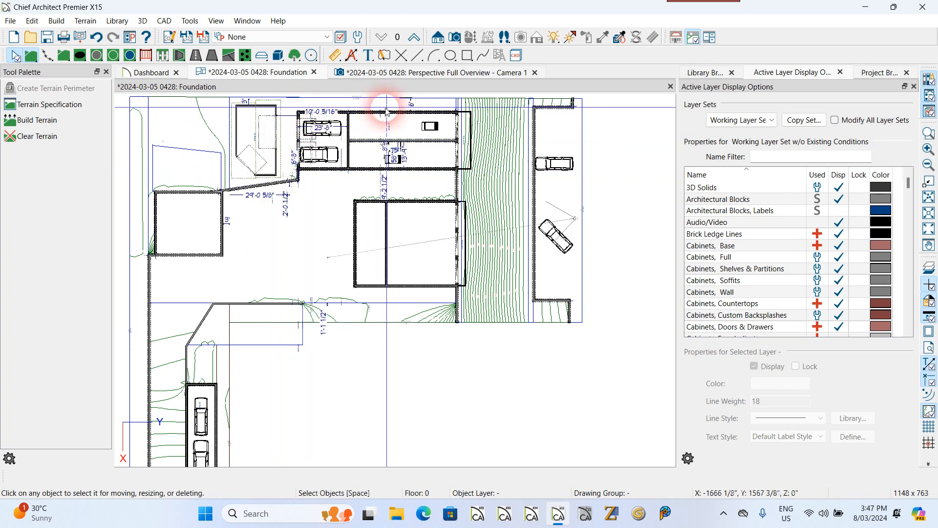
scroll(288, 230, "down", 1)
scroll(283, 349, "up", 3)
scroll(328, 312, "down", 4)
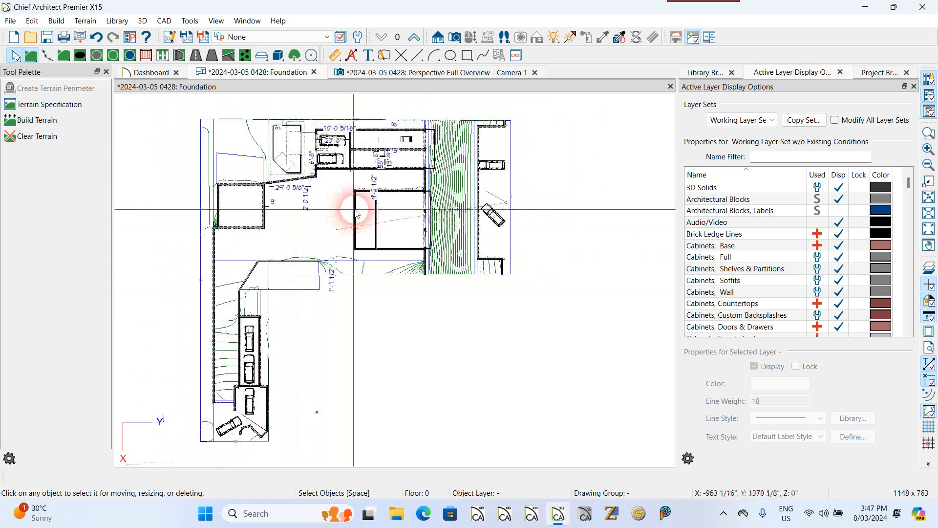
left_click(376, 74)
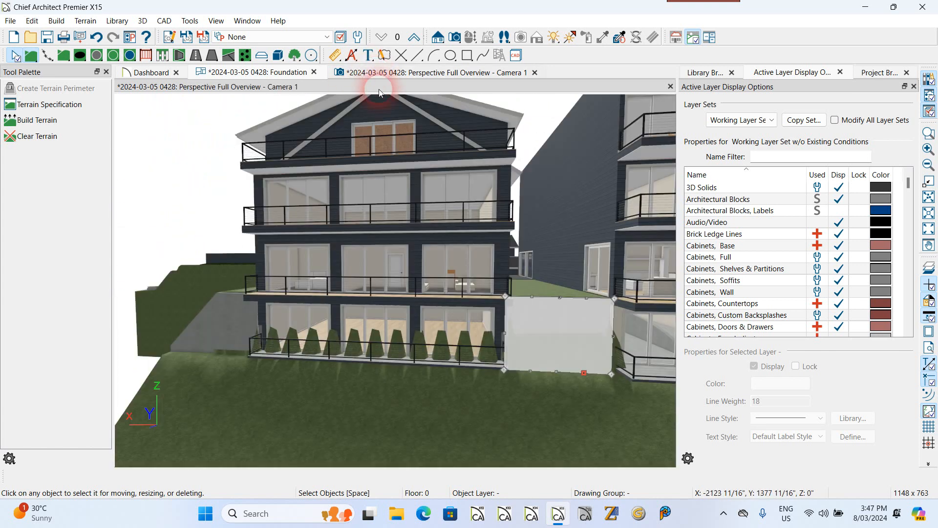
left_click(359, 355)
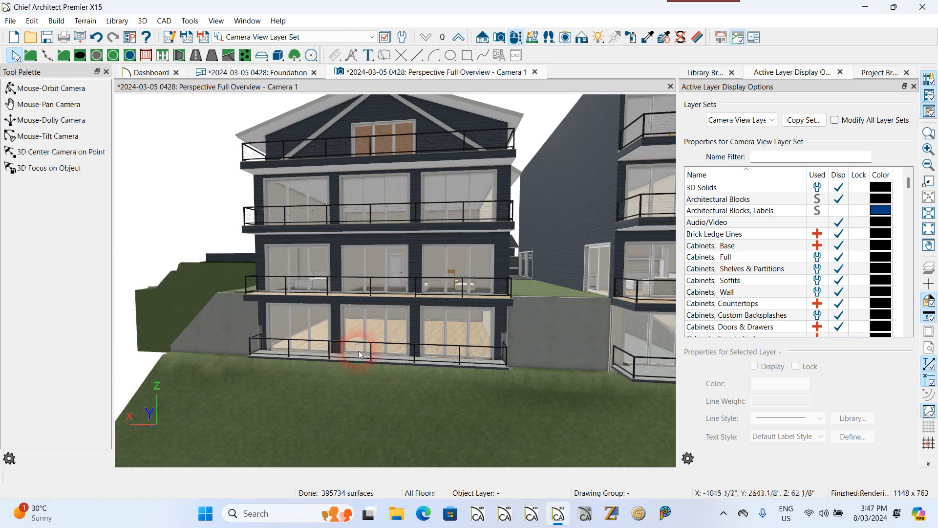
scroll(284, 323, "down", 2)
scroll(500, 353, "up", 3)
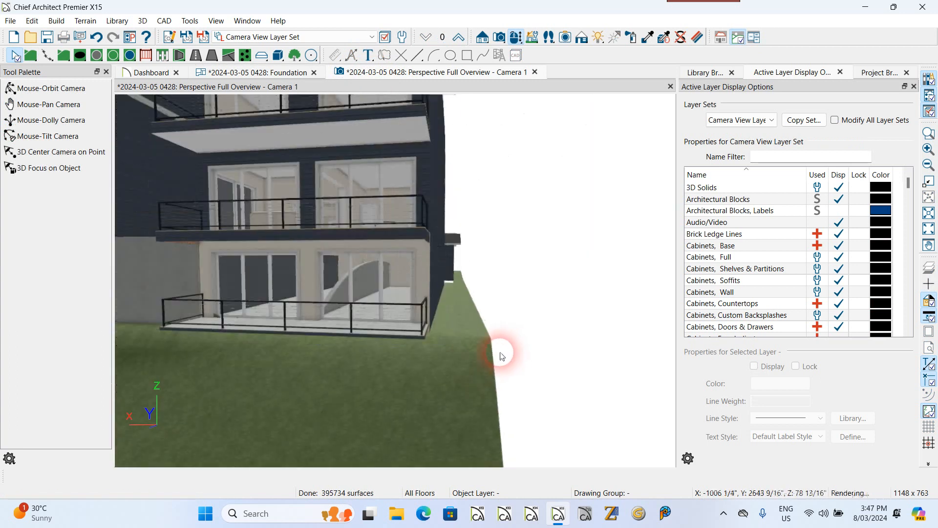
Step: Inspect the terrain around the side slope, the shed, the garage's foundation walls and the driveway
left_click(53, 90)
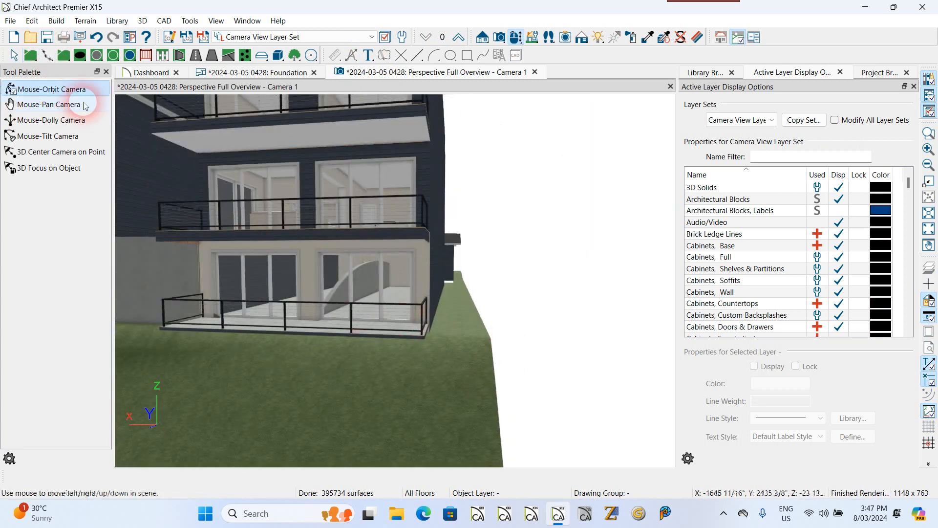
left_click_drag(394, 220, 185, 235)
left_click_drag(356, 223, 289, 227)
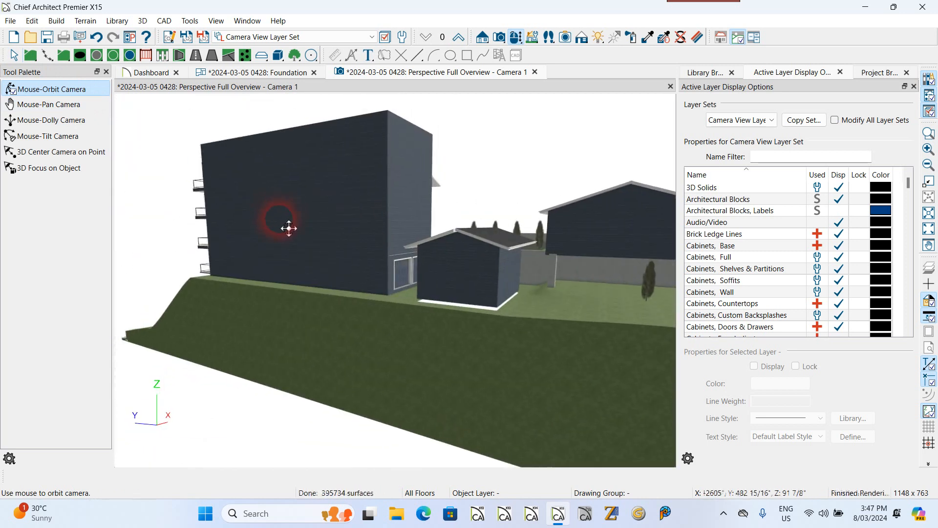
left_click_drag(539, 265, 459, 294)
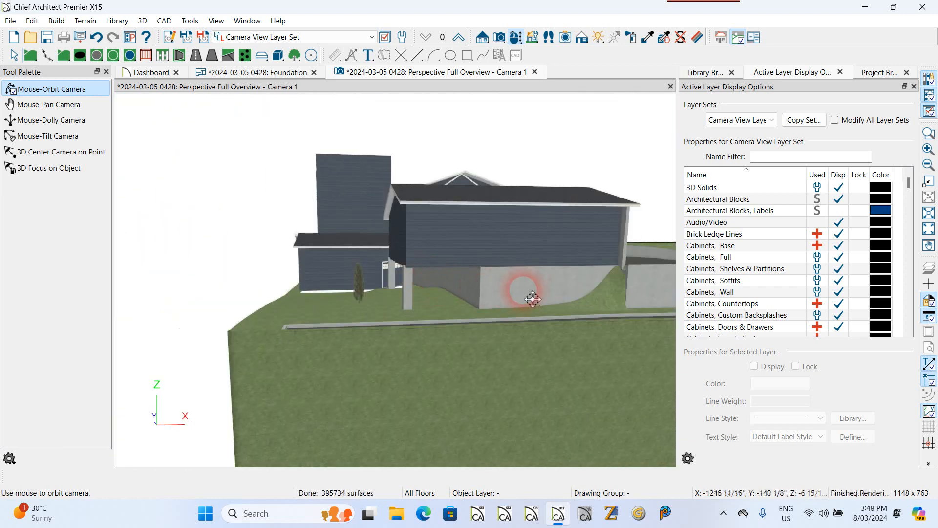
left_click_drag(533, 299, 477, 299)
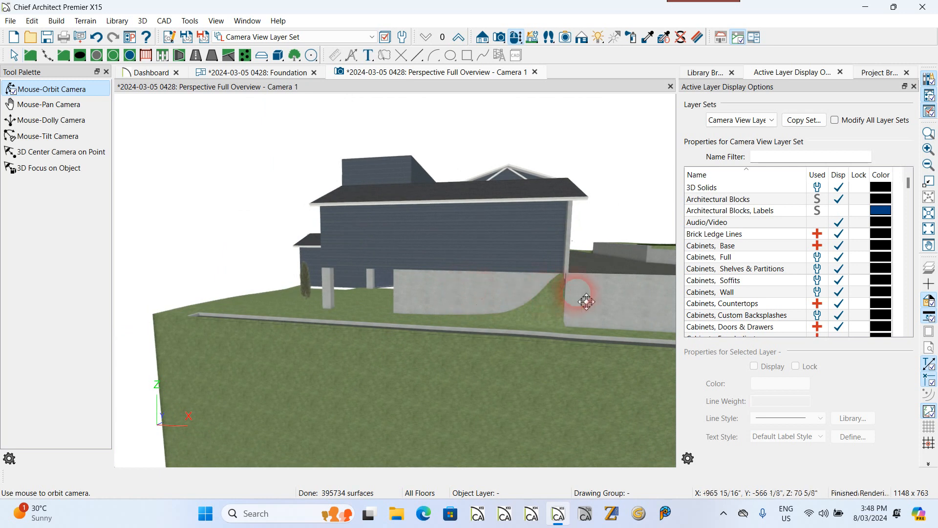
left_click_drag(492, 295, 410, 306)
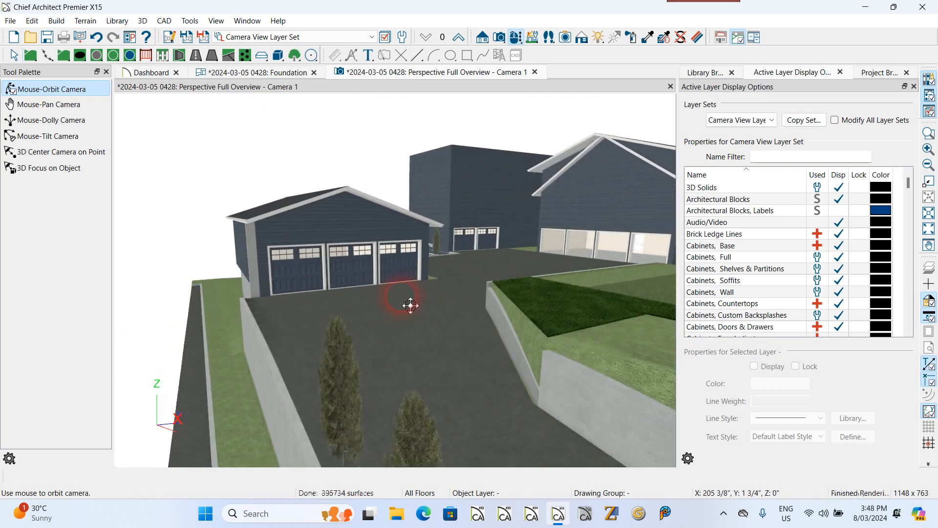
Step: In the Foundation plan, break the garage's foundation wall where its perpendicular side wall meets it and select the short outer segment
left_click(277, 73)
scroll(268, 215, "up", 5)
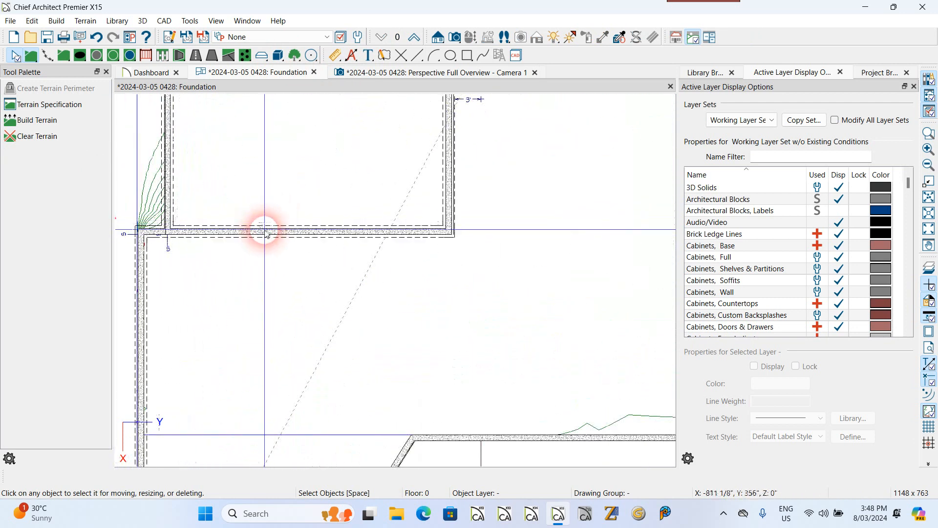
left_click(266, 235)
scroll(138, 229, "up", 4)
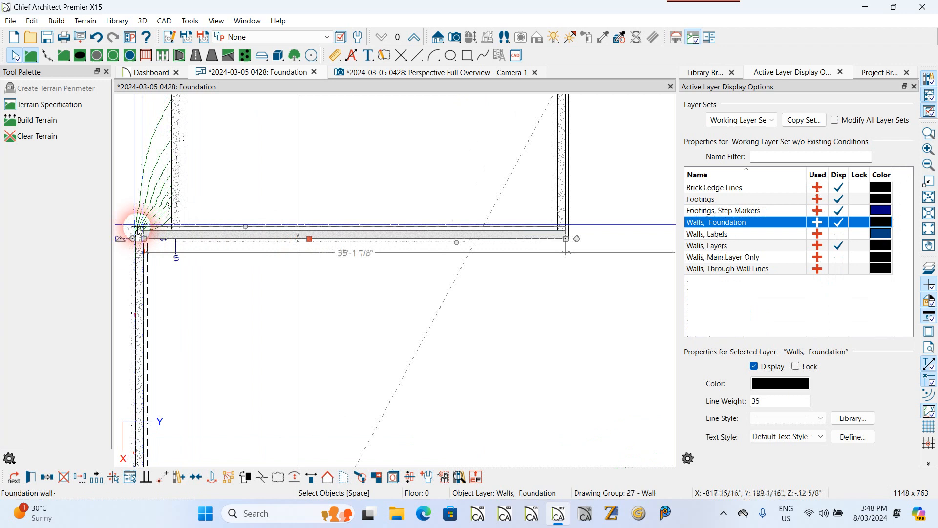
scroll(138, 230, "up", 2)
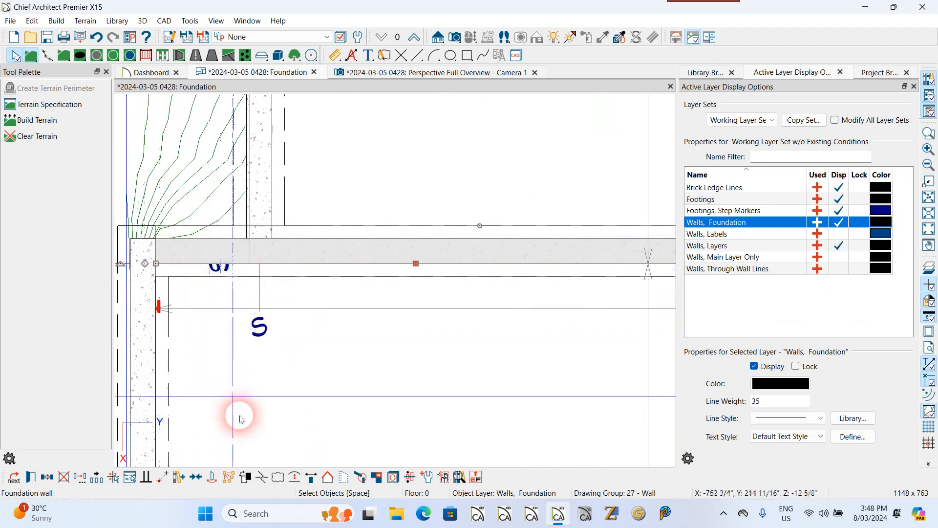
left_click(261, 479)
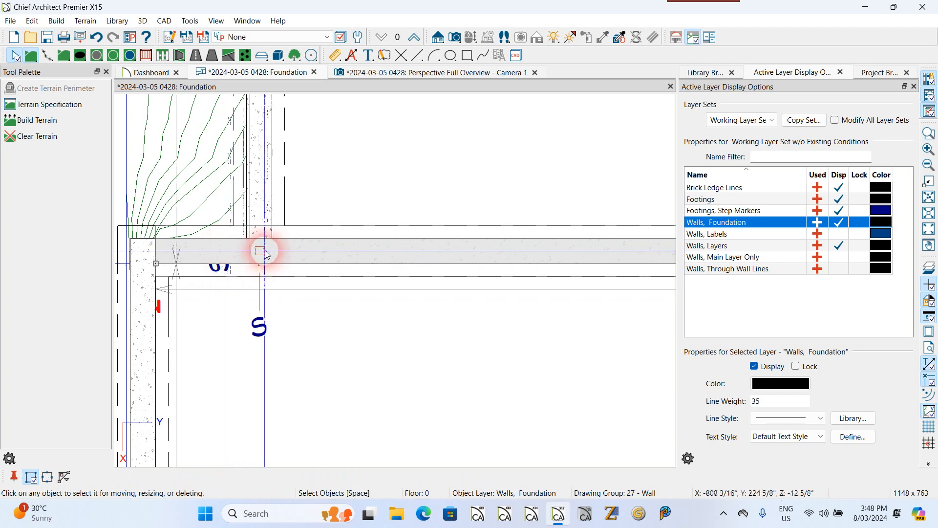
left_click(227, 254)
left_click(215, 251)
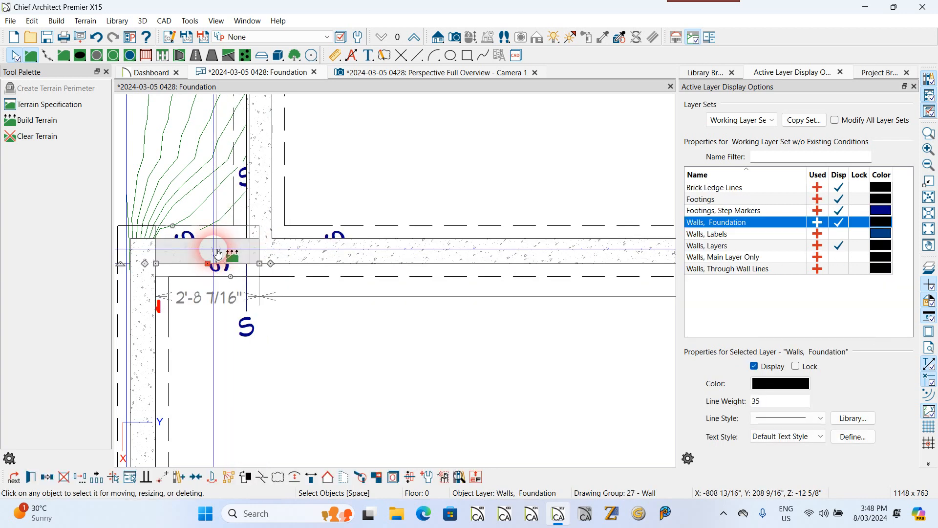
Step: Designate the short outer wall segment at the garage corner as a Terrain Retaining Wall and rebuild the terrain
double_click(218, 254)
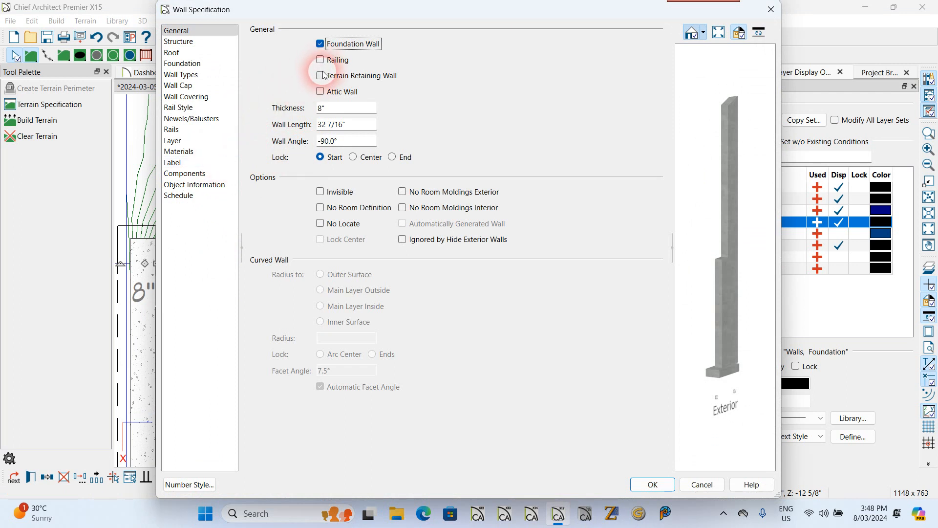
left_click(651, 484)
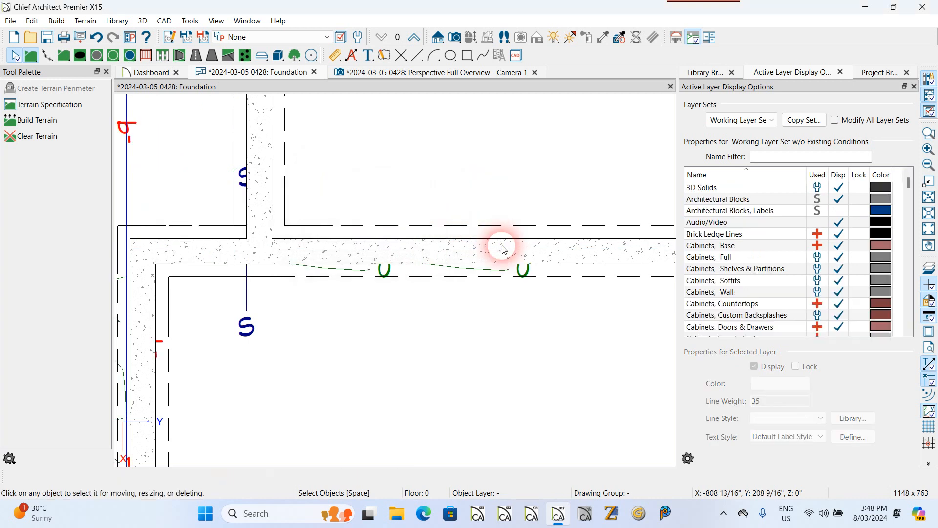
scroll(475, 223, "down", 1)
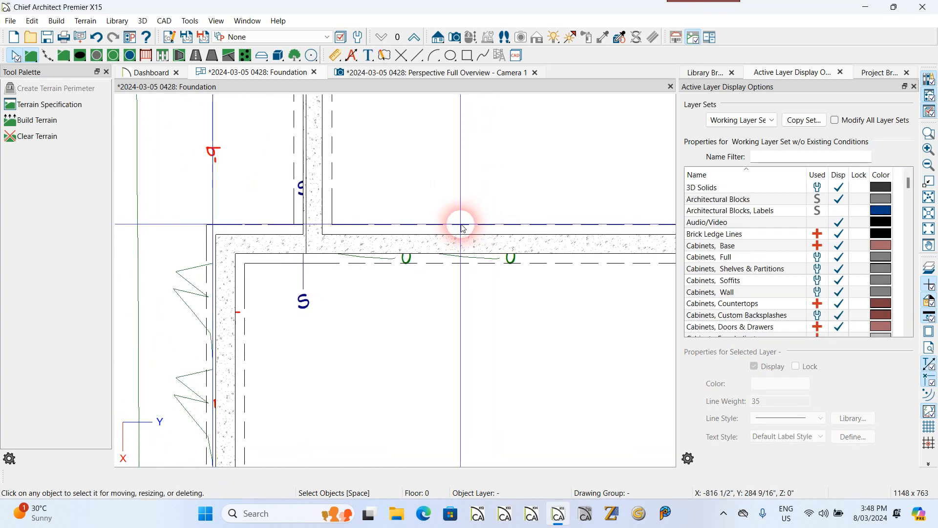
scroll(450, 210, "down", 2)
scroll(301, 212, "up", 3)
scroll(303, 218, "up", 1)
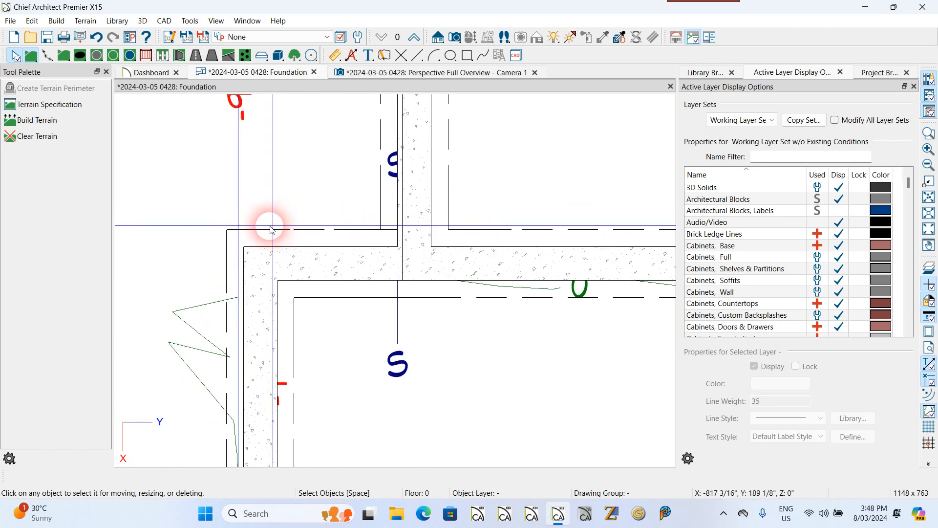
Step: Select the elevation region beside the side foundation wall and pull its edge to the wall's outer corner
left_click(235, 214)
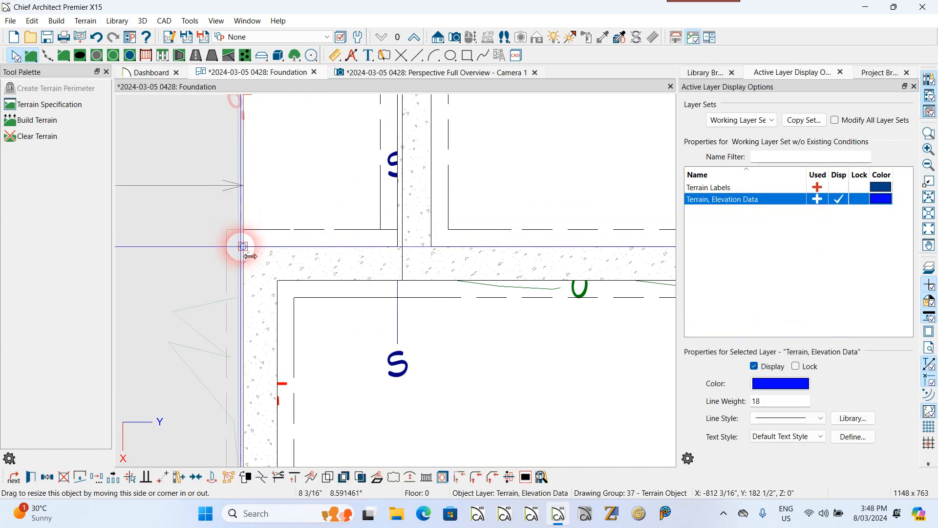
scroll(289, 159, "down", 2)
scroll(296, 149, "down", 3)
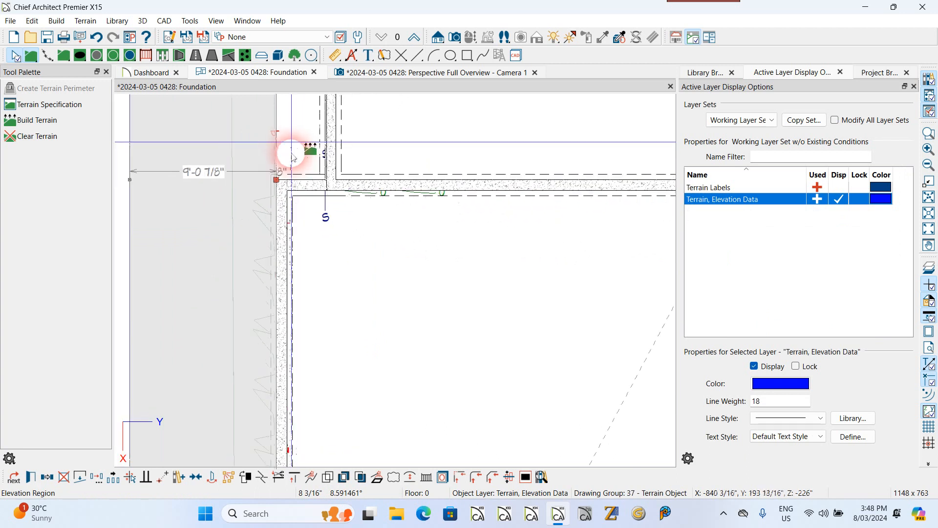
Step: Inspect the selected elevation region along the long side wall, from the angled wall past the parked cars to the lower driveway end
scroll(327, 298, "up", 2)
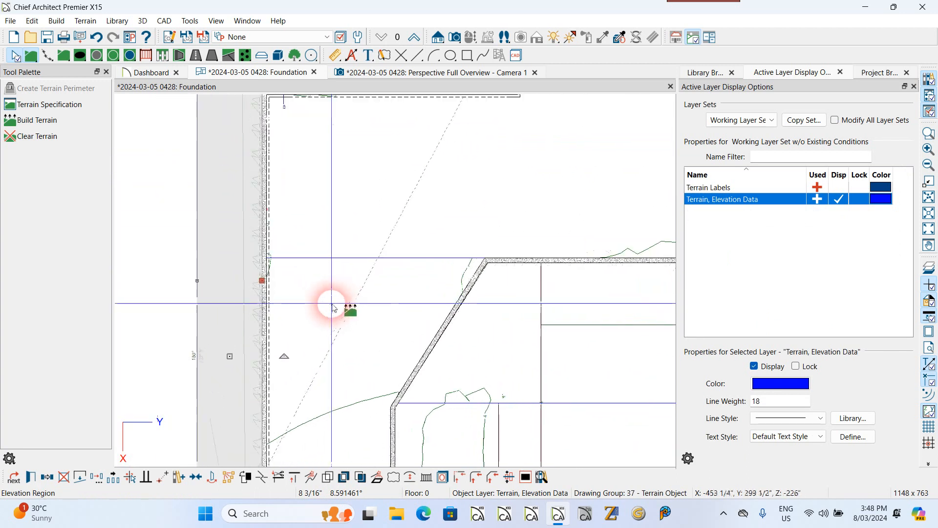
scroll(320, 262, "up", 2)
scroll(320, 189, "down", 3)
scroll(332, 190, "down", 2)
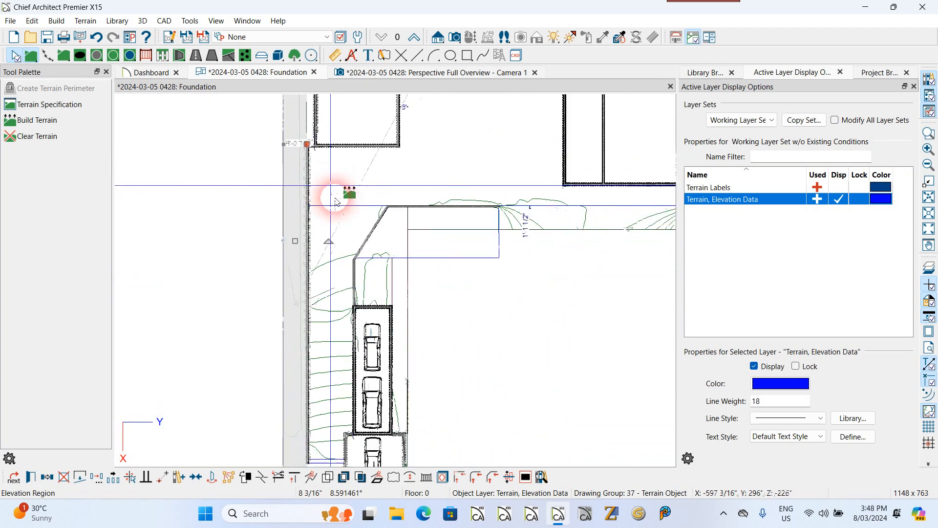
scroll(391, 264, "up", 4)
scroll(376, 217, "down", 3)
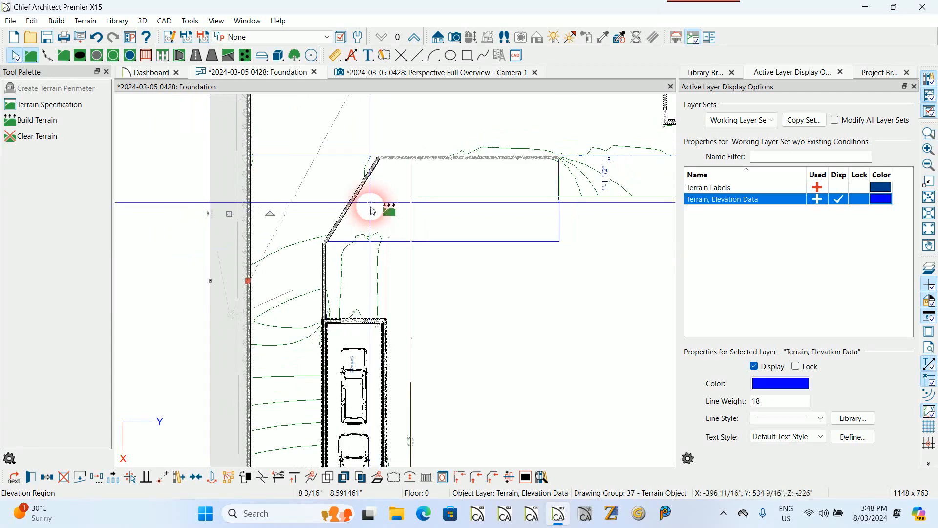
scroll(333, 398, "down", 1)
scroll(313, 391, "up", 3)
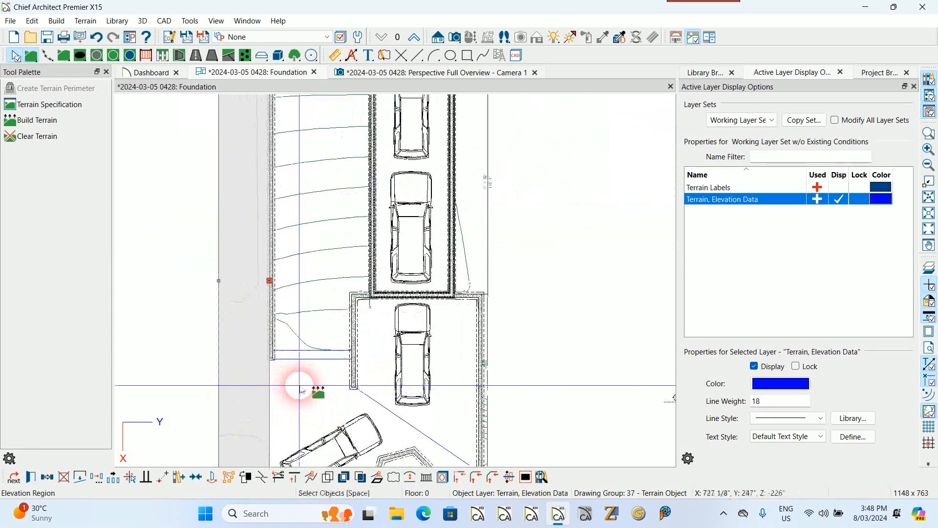
scroll(310, 398, "down", 2)
scroll(327, 259, "down", 2)
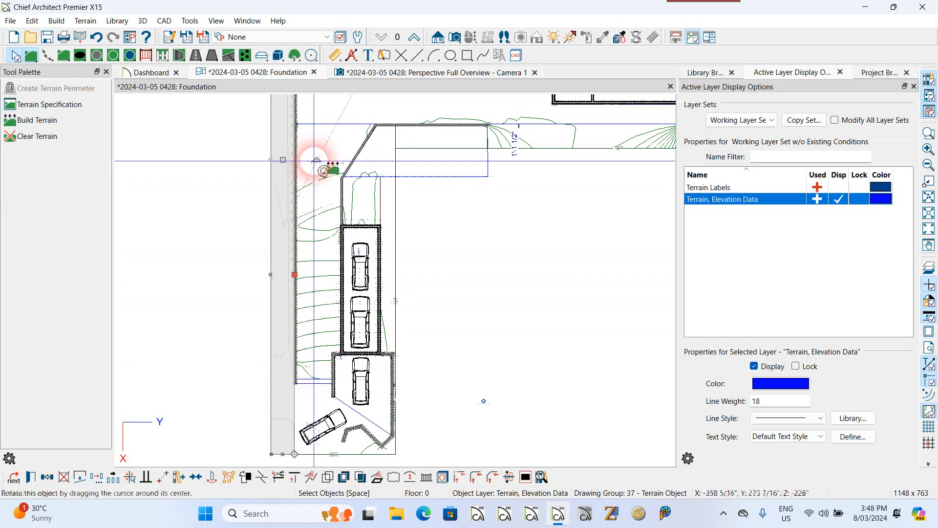
scroll(311, 176, "up", 1)
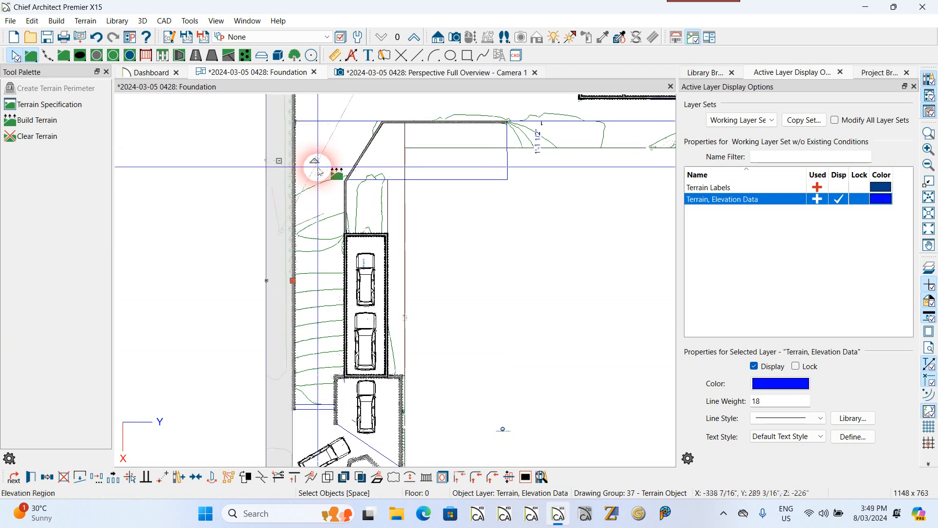
scroll(309, 213, "down", 1)
scroll(313, 143, "up", 3)
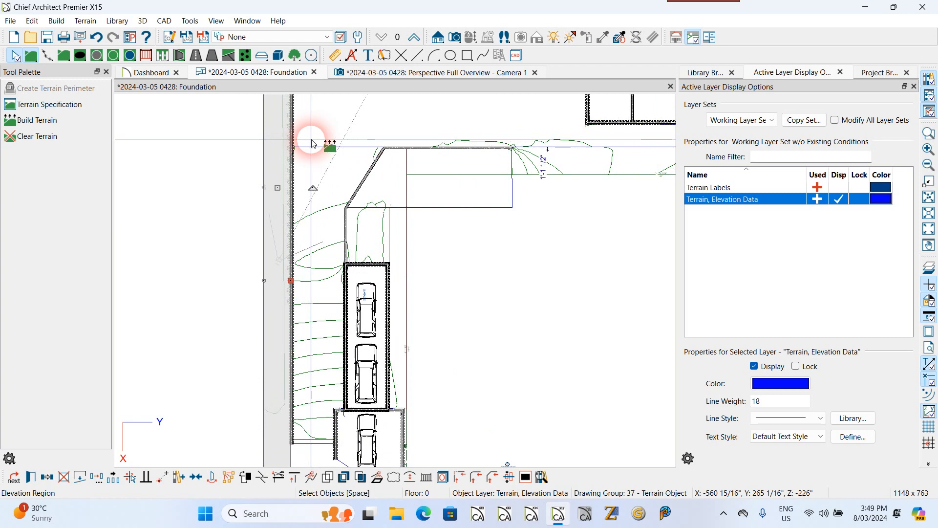
Step: Switch to the perspective overview and examine the grass strip between the long boundary wall and the driveway's retaining wall
left_click(409, 74)
left_click(314, 138)
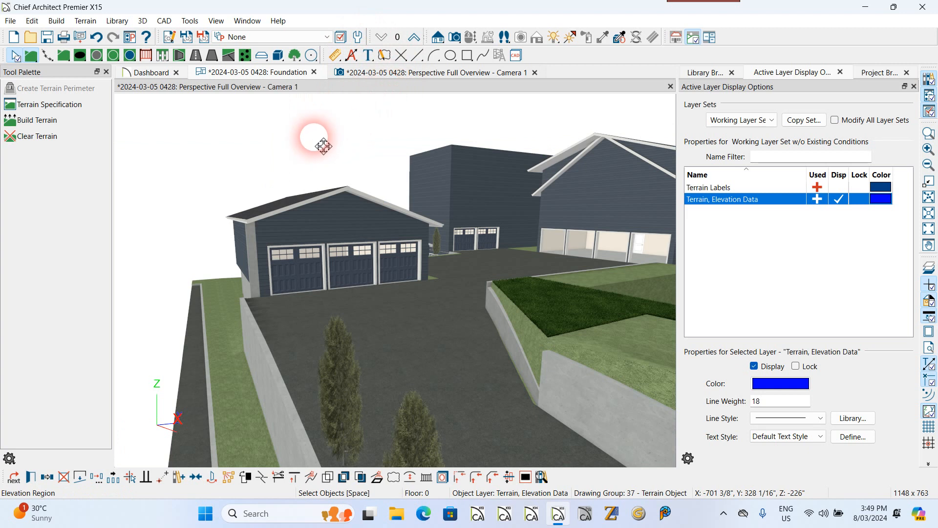
scroll(410, 275, "down", 4)
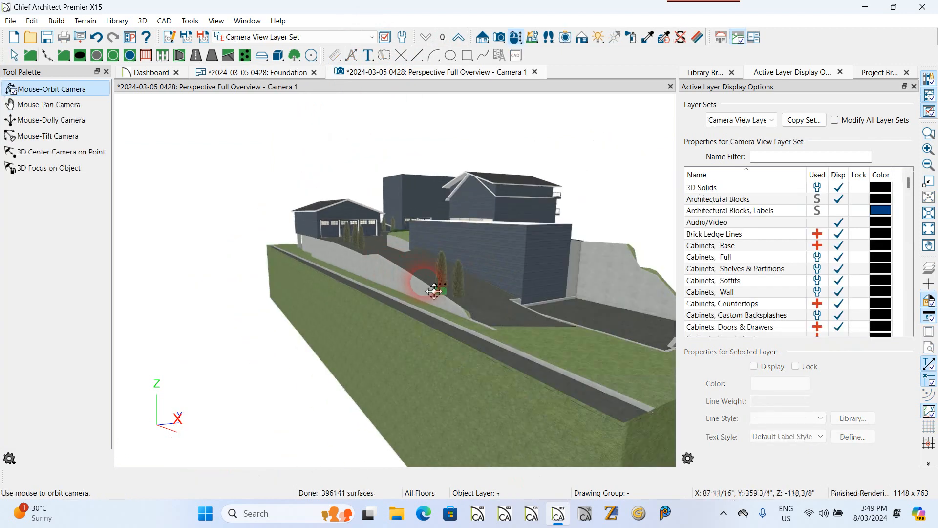
scroll(439, 290, "up", 3)
scroll(439, 290, "down", 5)
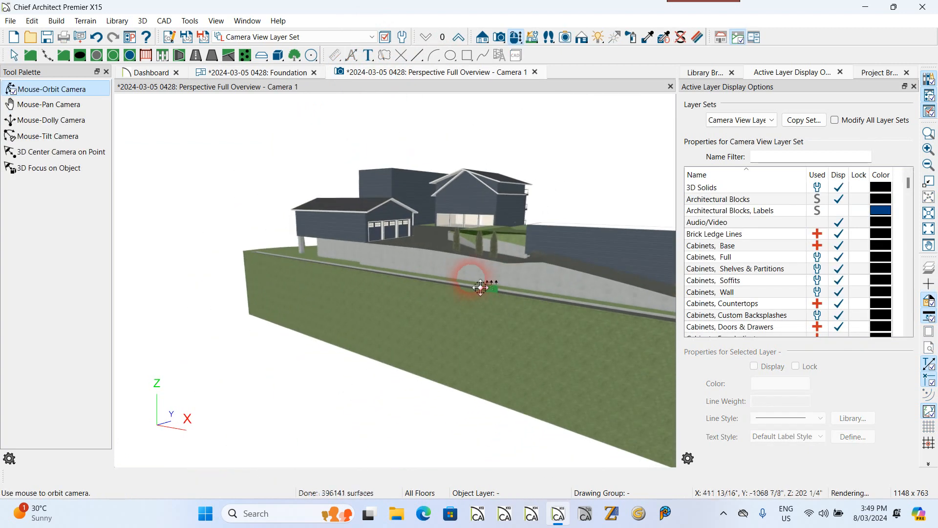
scroll(505, 255, "up", 3)
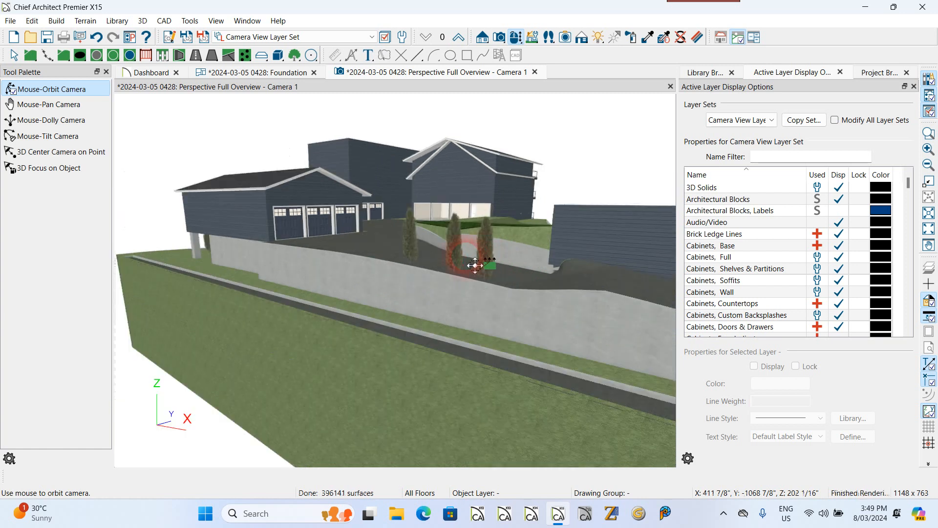
scroll(475, 265, "down", 3)
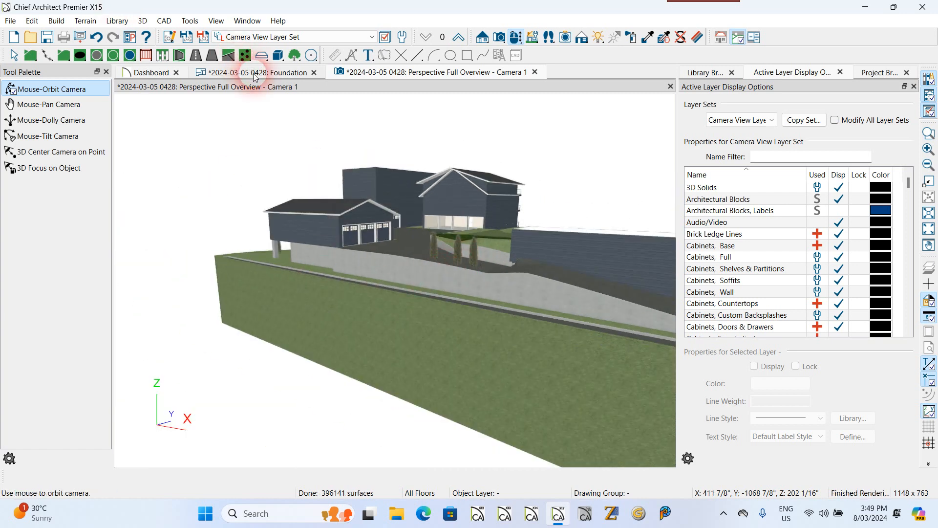
Step: In the Foundation plan, draw an Elevation Line about 17 feet long across the strip between the side wall and the angled driveway wall
left_click(255, 73)
scroll(323, 171, "up", 1)
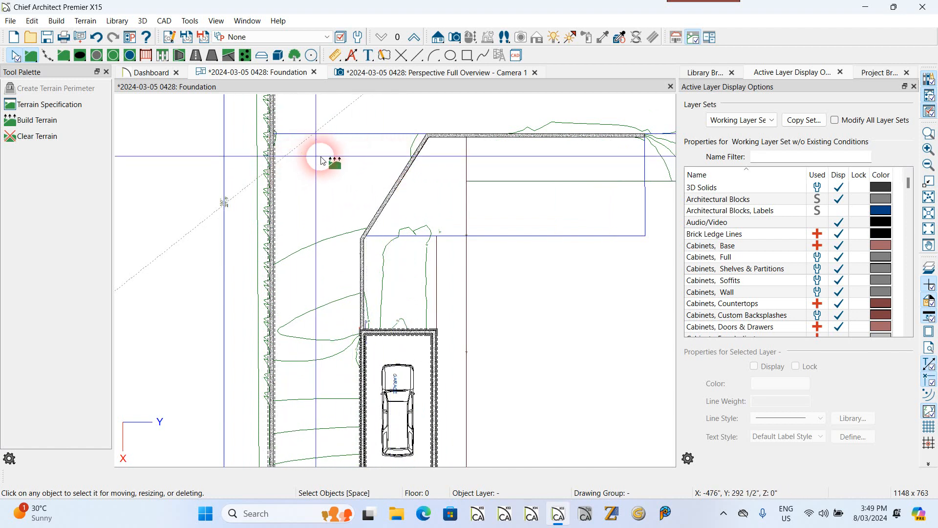
scroll(367, 140, "down", 1)
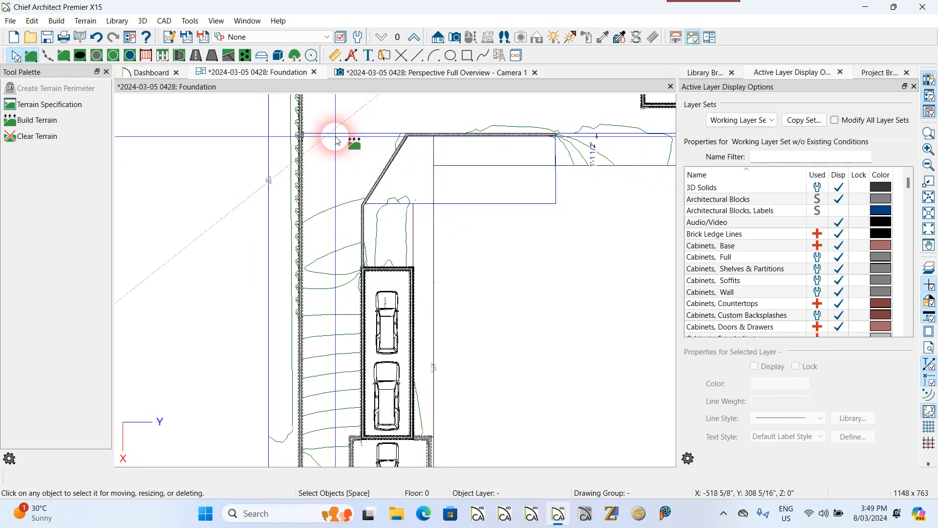
scroll(336, 141, "down", 1)
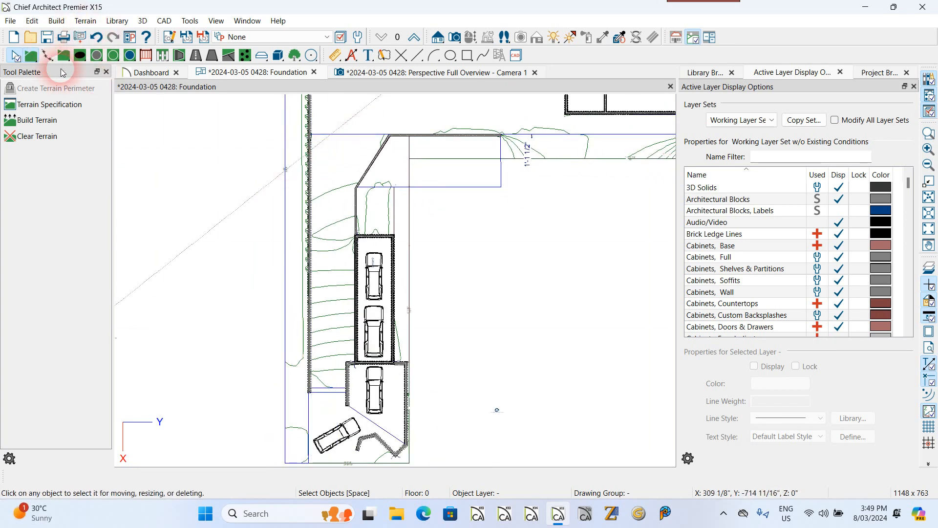
left_click(47, 56)
left_click(23, 104)
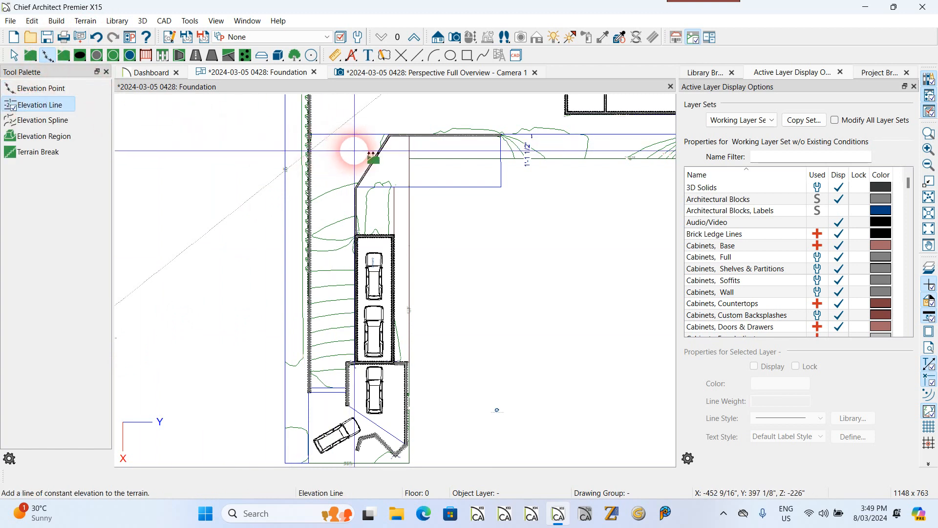
mouse_move(354, 150)
left_mouse_down()
mouse_move(316, 151)
mouse_move(341, 151)
left_mouse_up()
left_click(340, 151)
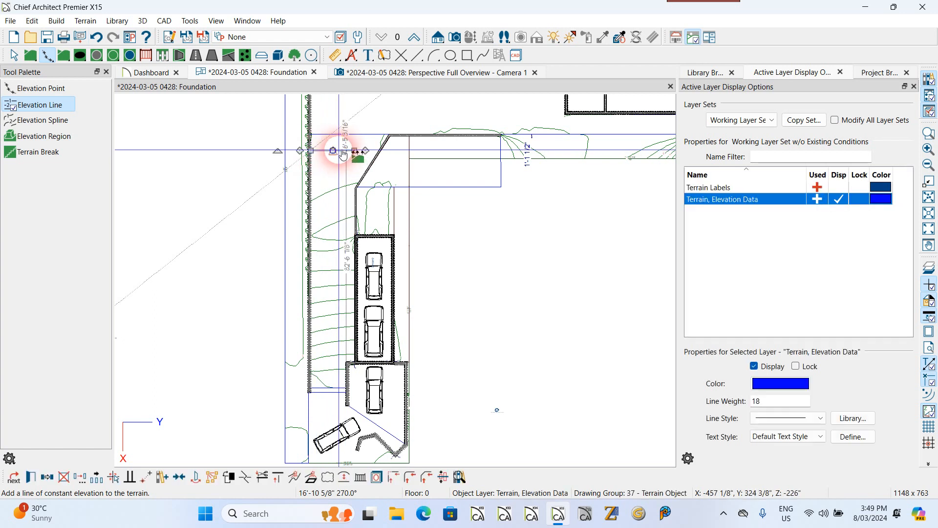
Step: Set the primary Multiple Copy offset for general objects with the new elevation line selected
scroll(370, 112, "down", 2)
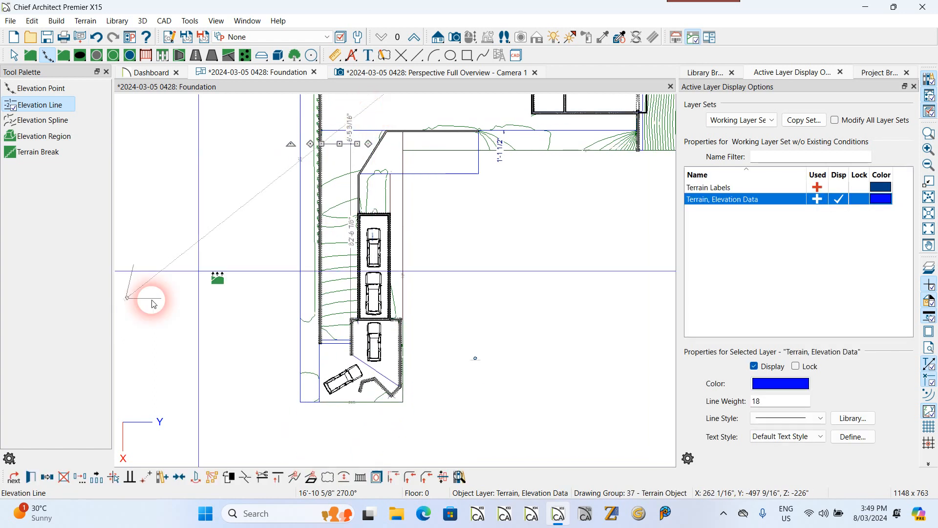
left_click(47, 482)
left_click(50, 374)
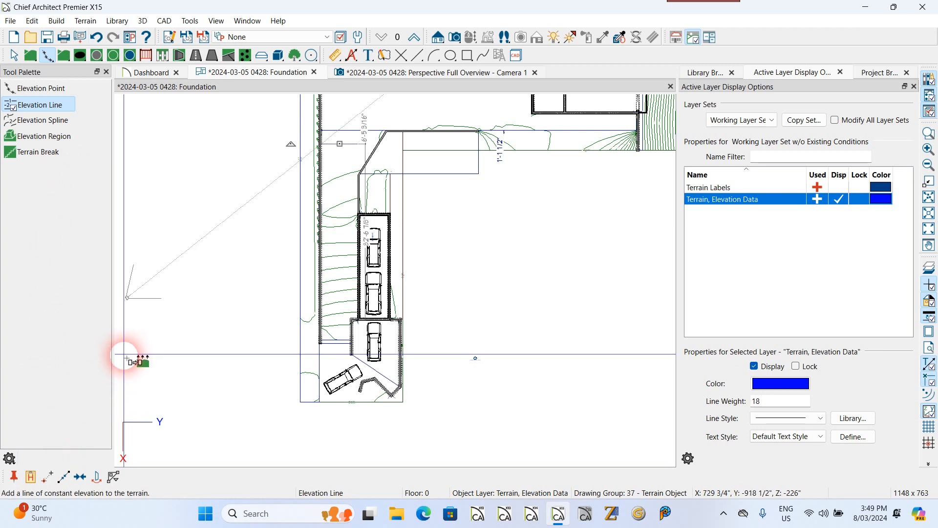
mouse_move(340, 145)
left_mouse_down()
mouse_move(342, 190)
mouse_move(345, 154)
left_mouse_up()
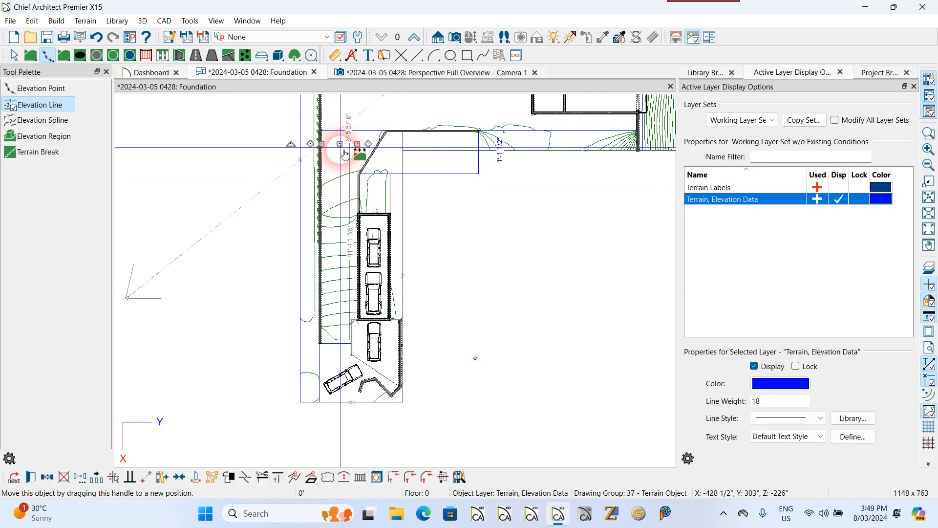
left_click(97, 478)
left_click(29, 479)
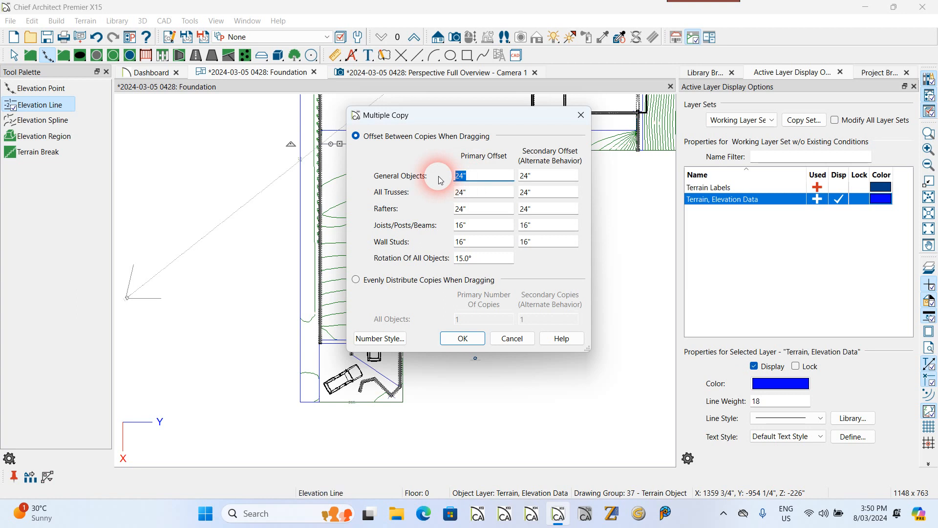
type("8")
left_click(463, 338)
Step: Copy the elevation line repeatedly down the sloped strip as far as the lower end of the side wall
left_click_drag(339, 145, 343, 332)
scroll(345, 308, "up", 4)
scroll(313, 342, "down", 2)
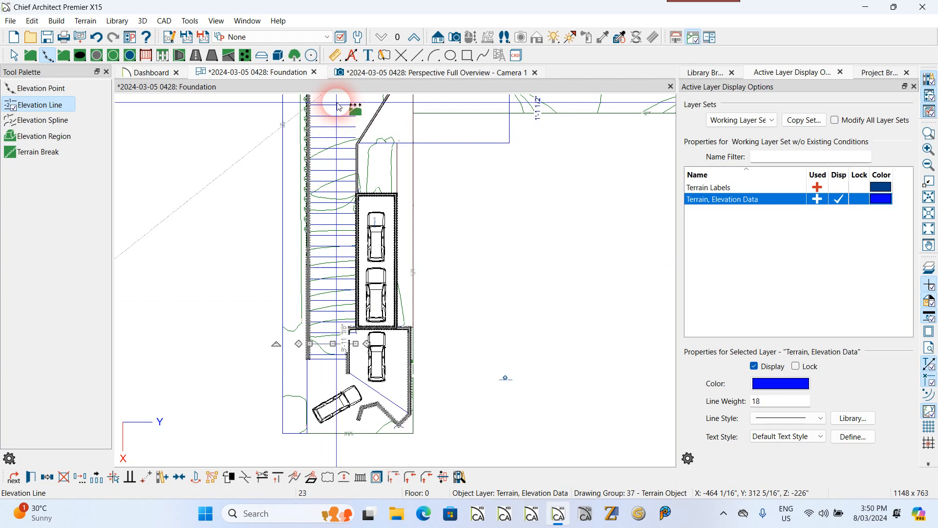
scroll(338, 160, "down", 2)
scroll(361, 98, "up", 2)
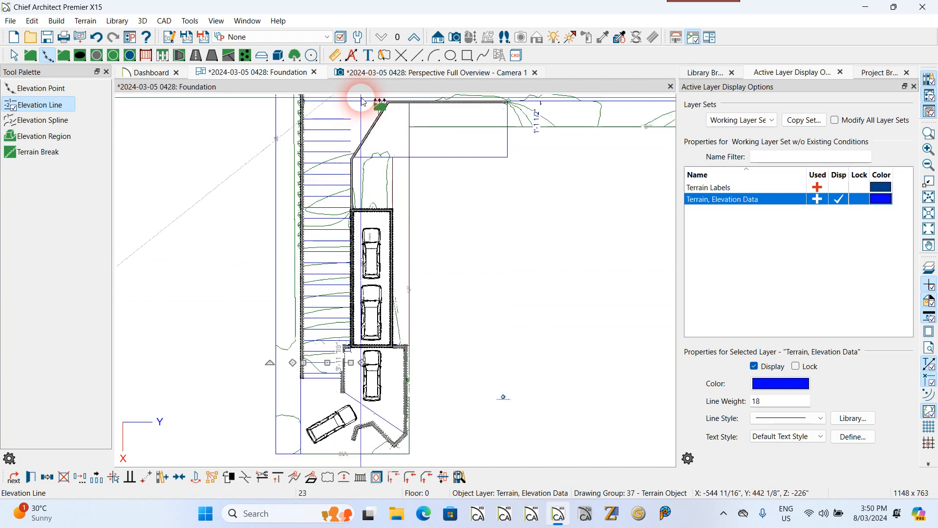
scroll(349, 147, "down", 2)
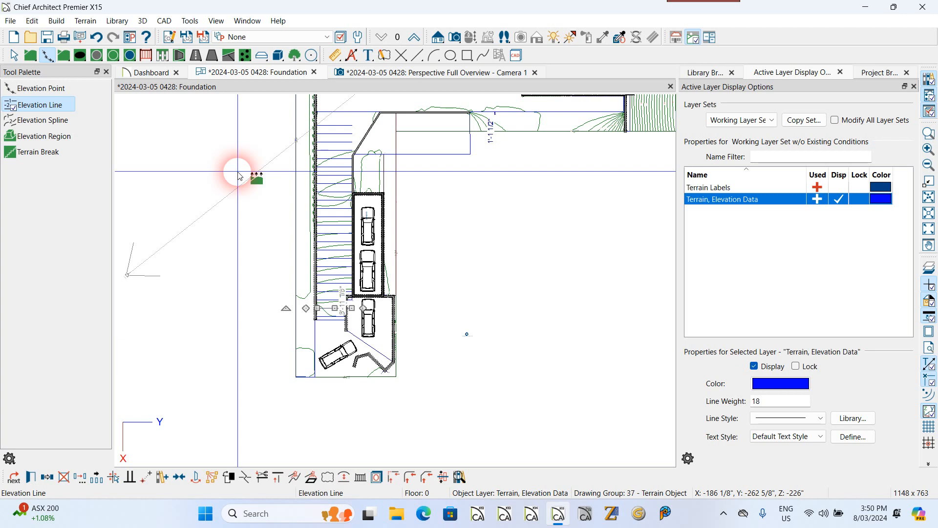
key("Escape")
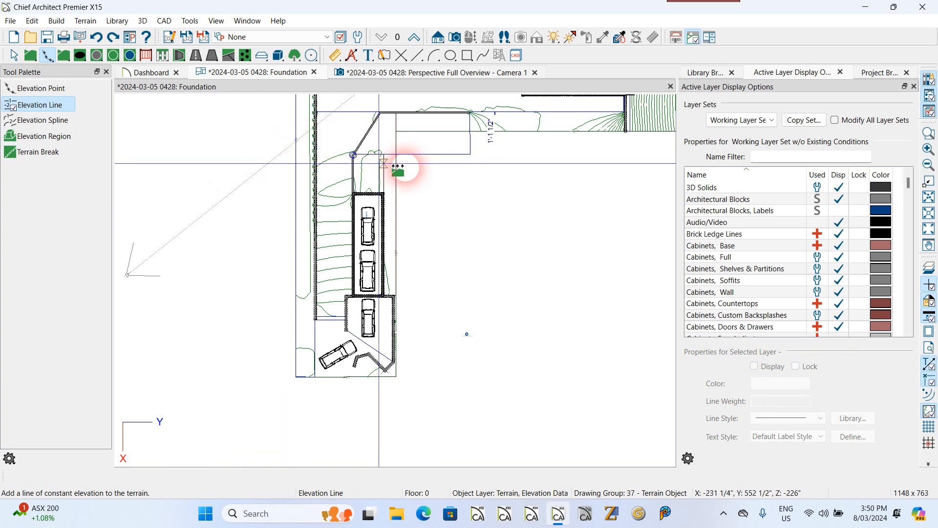
Step: Select the elevation region in front of the two-car garage and align its corner and side with the foundation wall's outer face
scroll(446, 133, "up", 1)
scroll(378, 160, "down", 3)
scroll(339, 328, "up", 3)
scroll(272, 329, "down", 8)
scroll(364, 155, "up", 6)
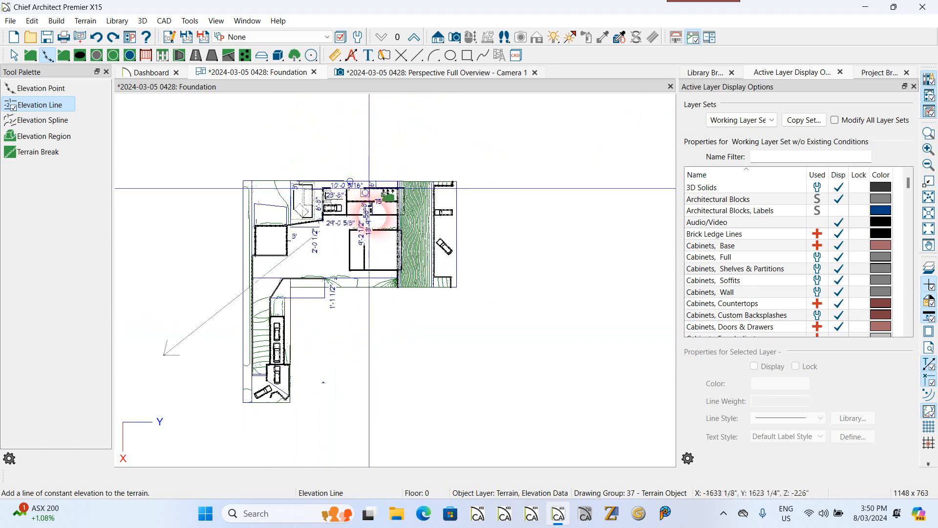
scroll(395, 171, "up", 4)
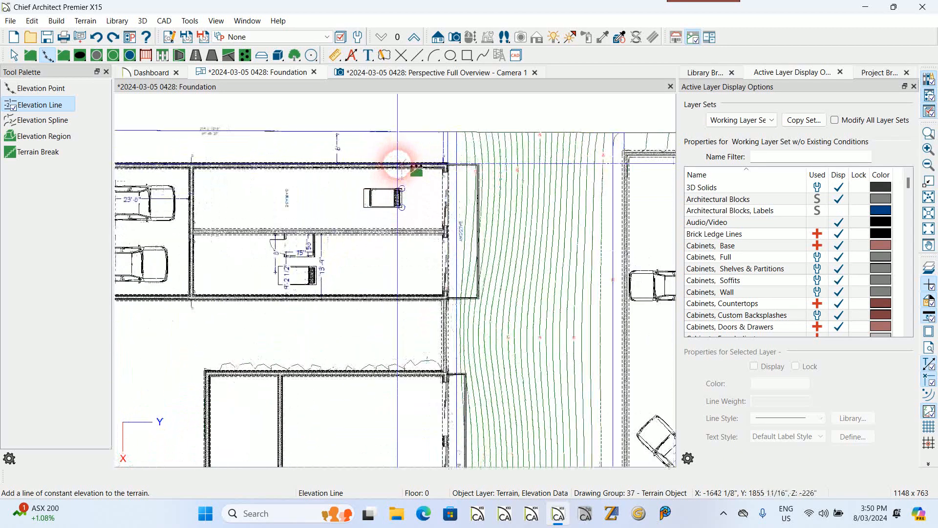
scroll(426, 159, "down", 2)
scroll(274, 163, "up", 3)
scroll(252, 161, "up", 4)
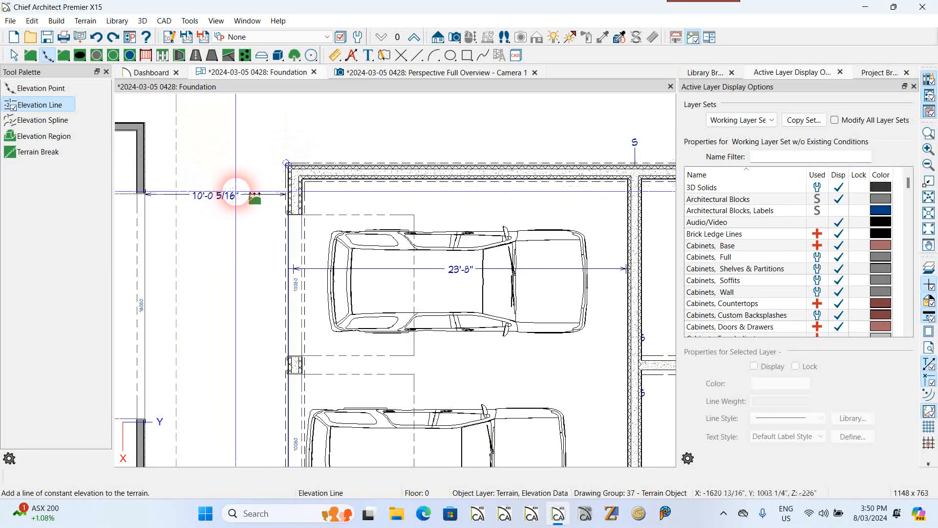
scroll(236, 193, "down", 2)
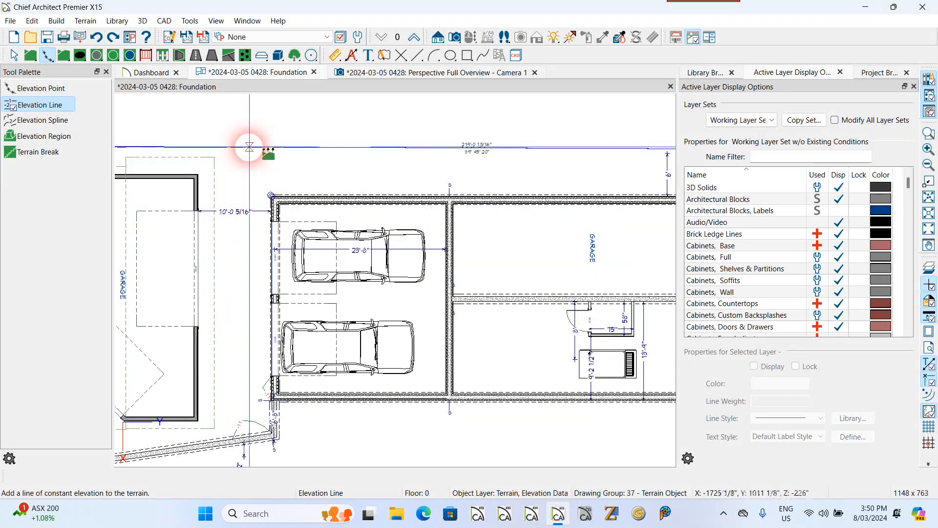
left_click(249, 147)
scroll(282, 193, "up", 5)
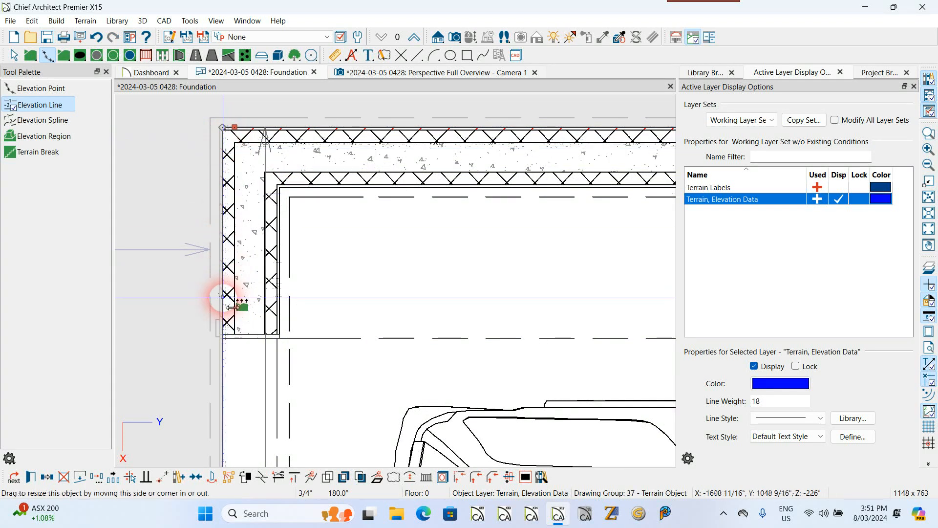
left_click_drag(221, 298, 273, 101)
Step: Break the elevation region's edge at the garage's outer corner and align the lower segment with the connecting wall's outer face
scroll(272, 99, "down", 6)
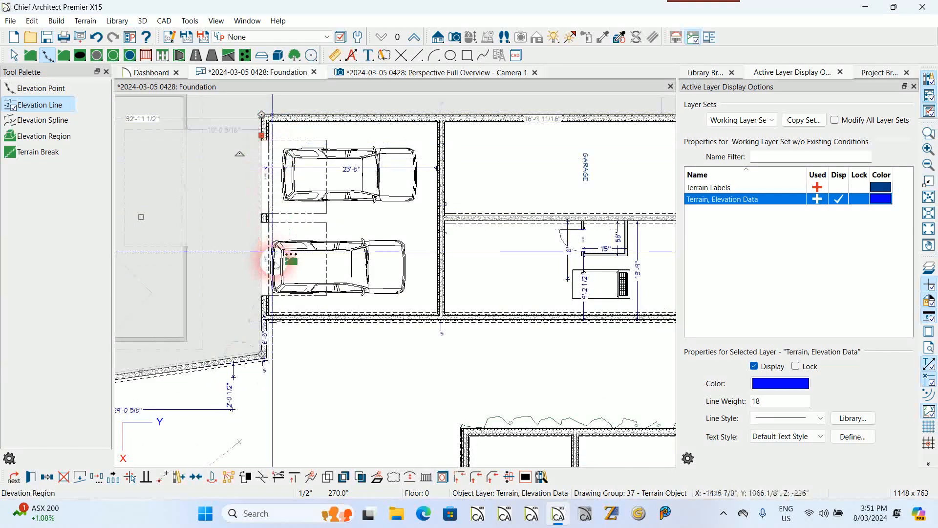
scroll(313, 185, "down", 2)
scroll(157, 331, "up", 3)
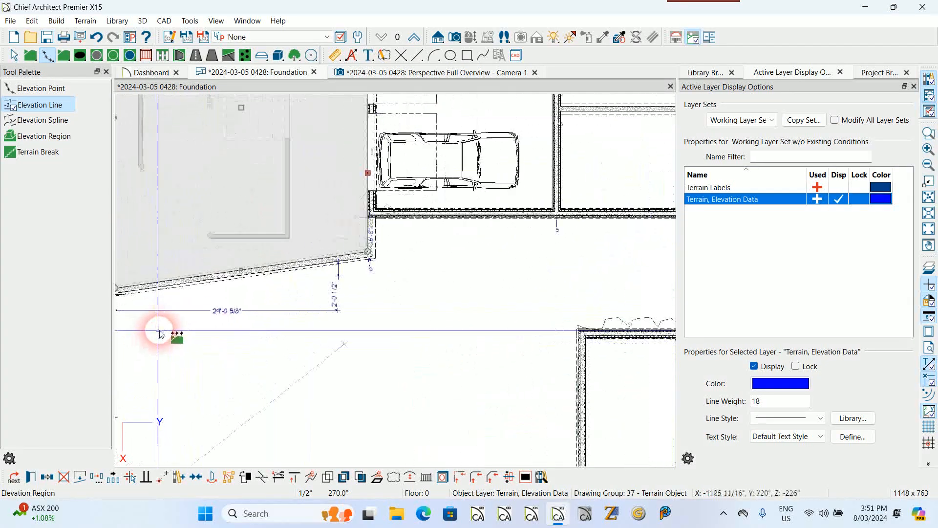
scroll(262, 263, "up", 1)
scroll(450, 244, "up", 8)
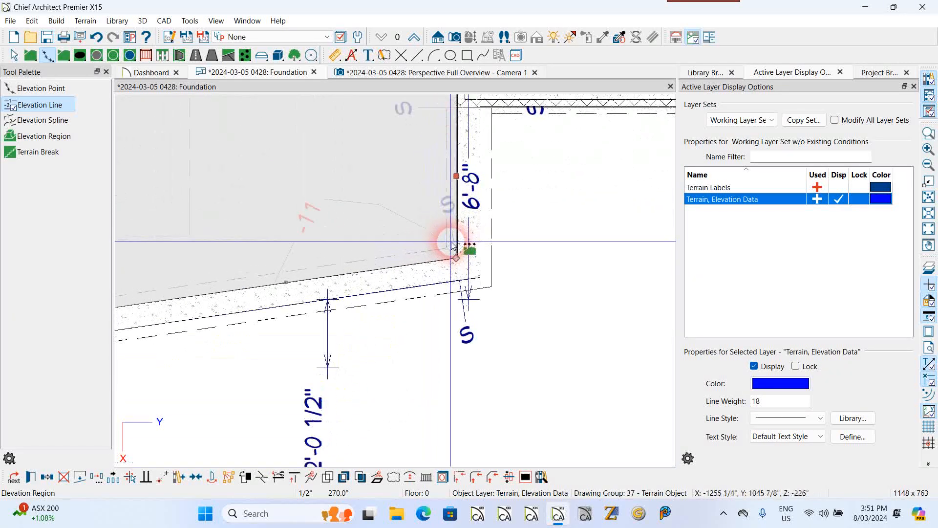
scroll(430, 278, "down", 4)
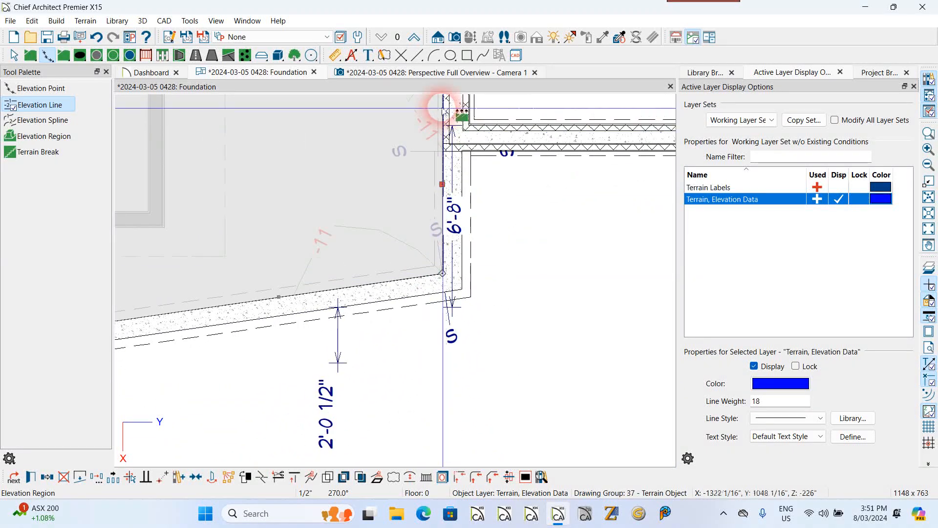
scroll(449, 117, "up", 2)
scroll(450, 117, "up", 2)
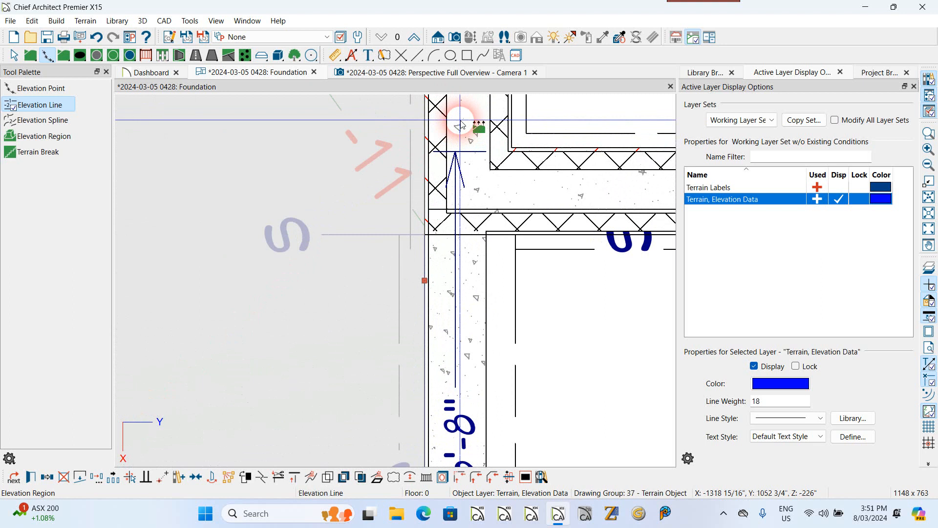
scroll(461, 125, "down", 1)
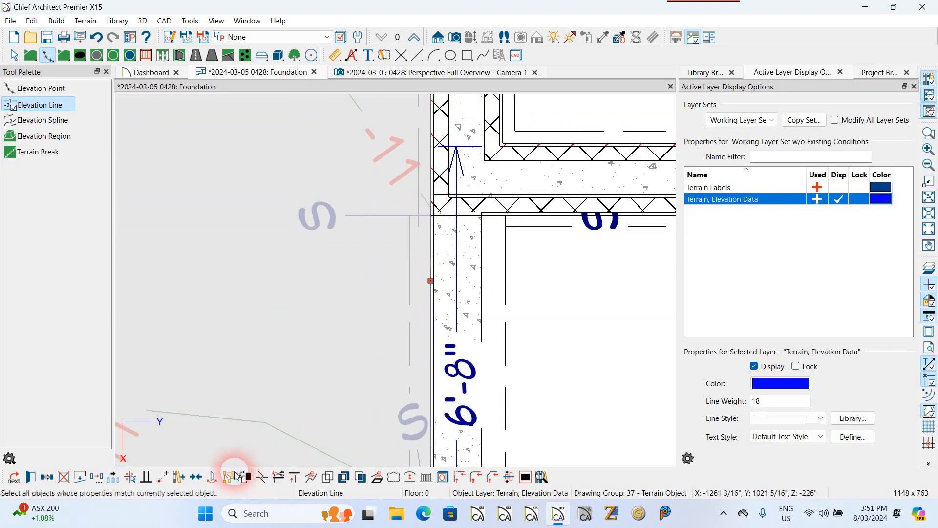
left_click(263, 478)
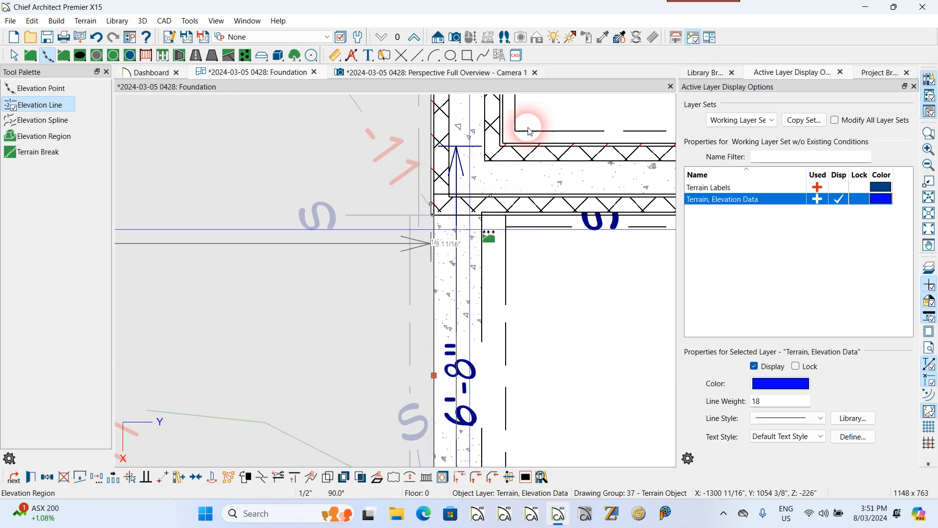
scroll(512, 215, "down", 2)
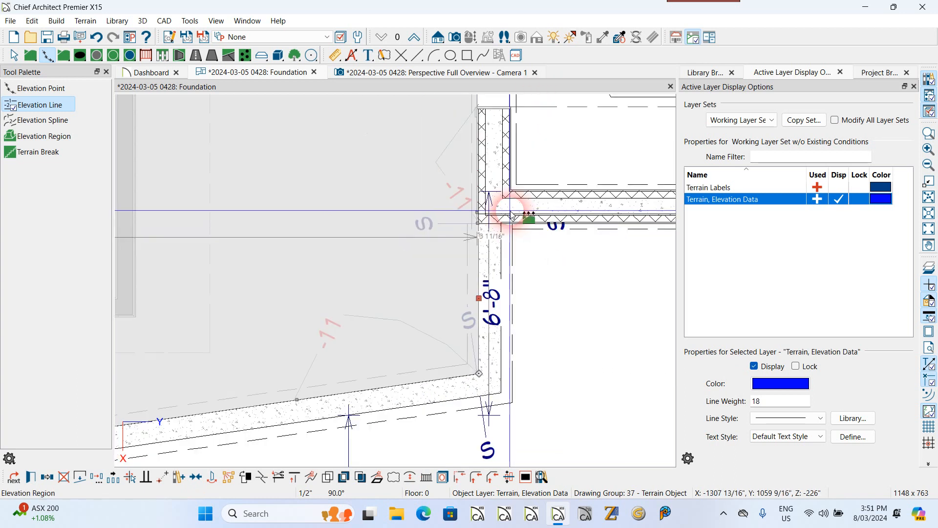
Step: Examine the terrain contours around the garage region and down the slope to the walls of the neighbouring parking area
scroll(508, 204, "down", 4)
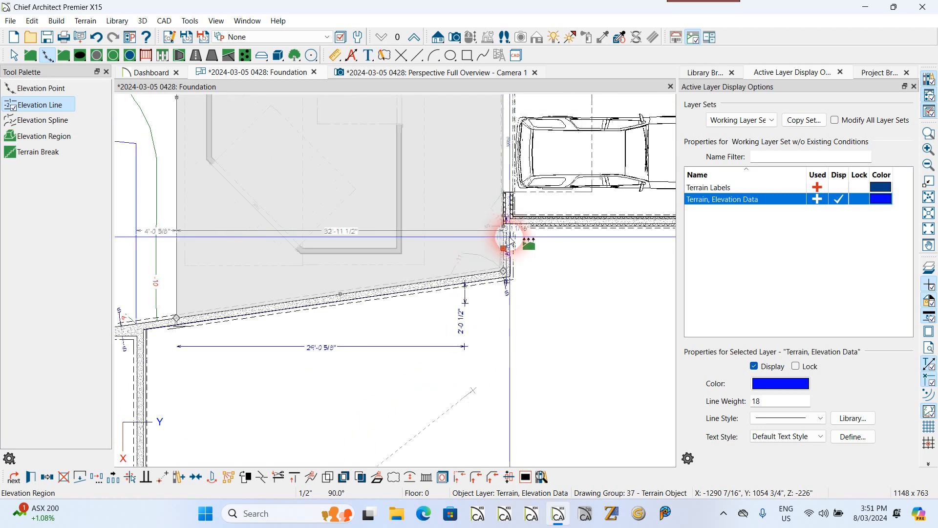
scroll(474, 249, "up", 1)
scroll(225, 269, "down", 4)
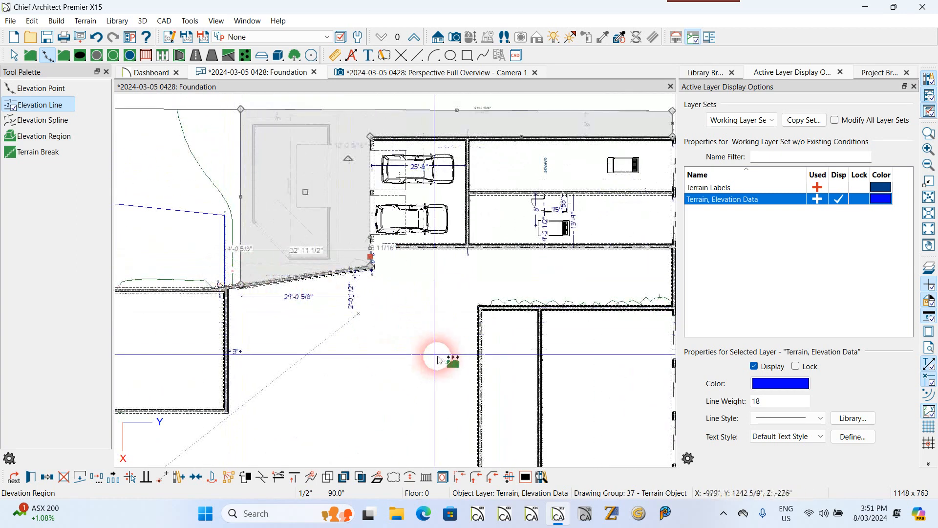
scroll(435, 354, "up", 1)
scroll(413, 256, "down", 1)
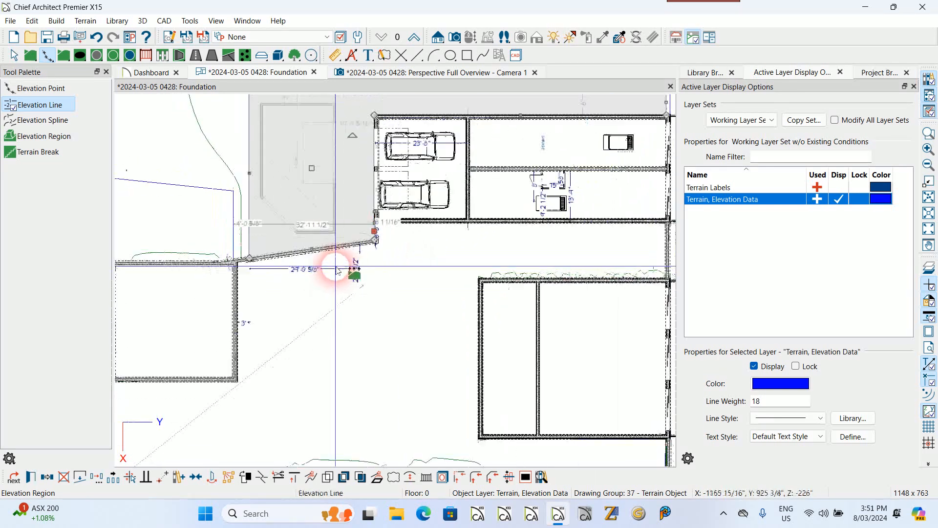
scroll(333, 263, "down", 2)
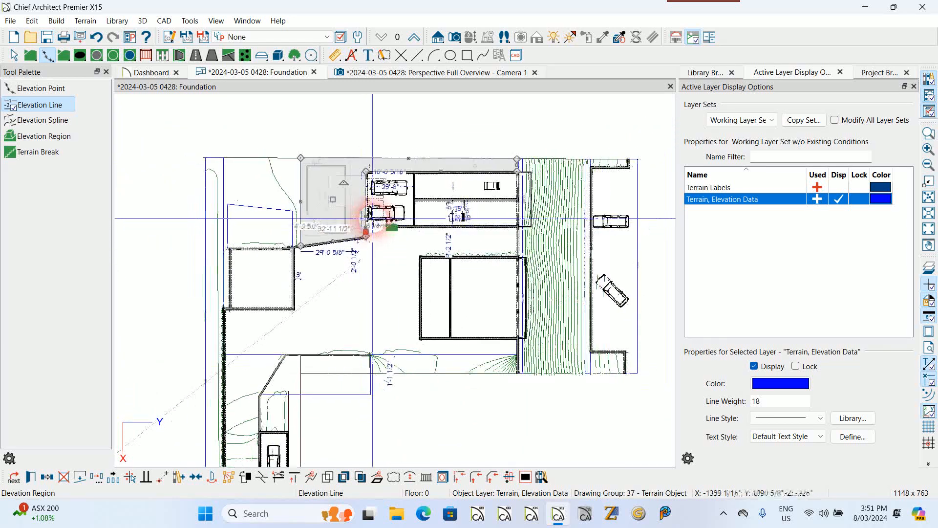
scroll(605, 161, "up", 5)
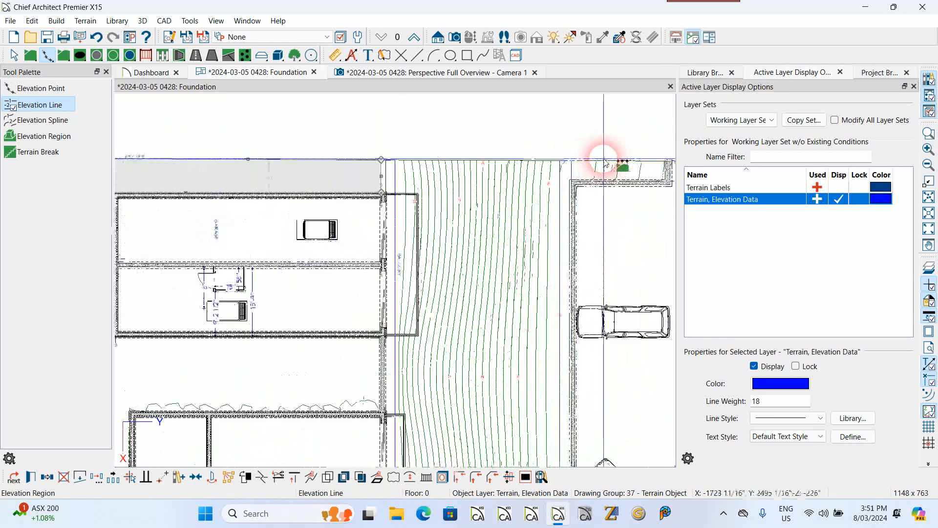
scroll(545, 209, "up", 4)
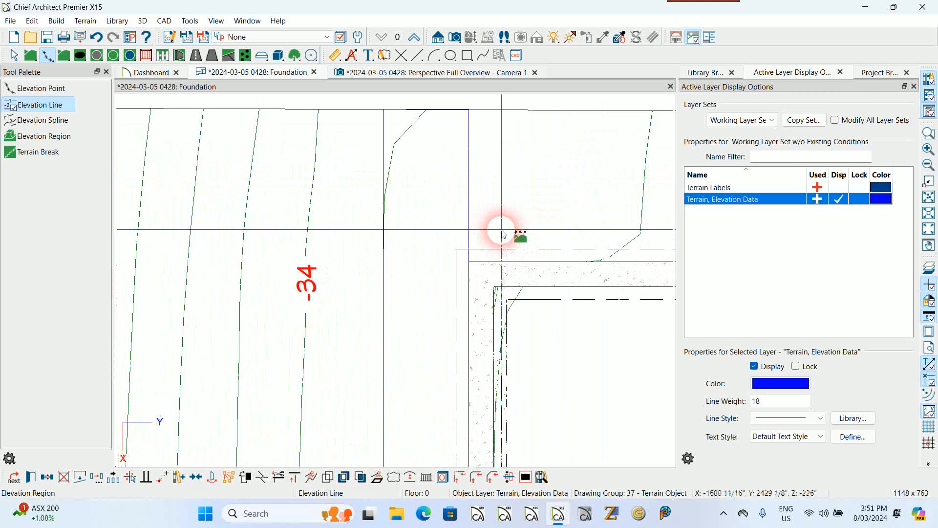
scroll(501, 227, "down", 4)
scroll(477, 200, "down", 5)
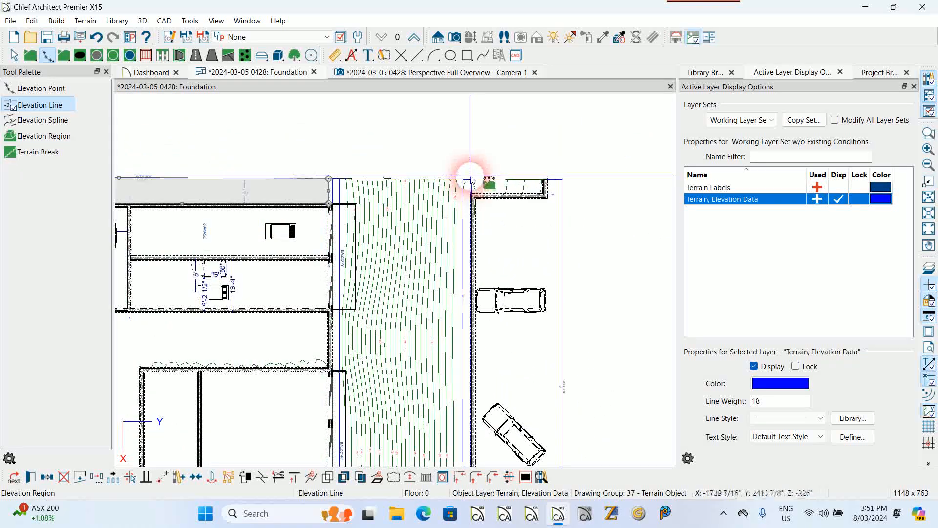
scroll(434, 318, "up", 5)
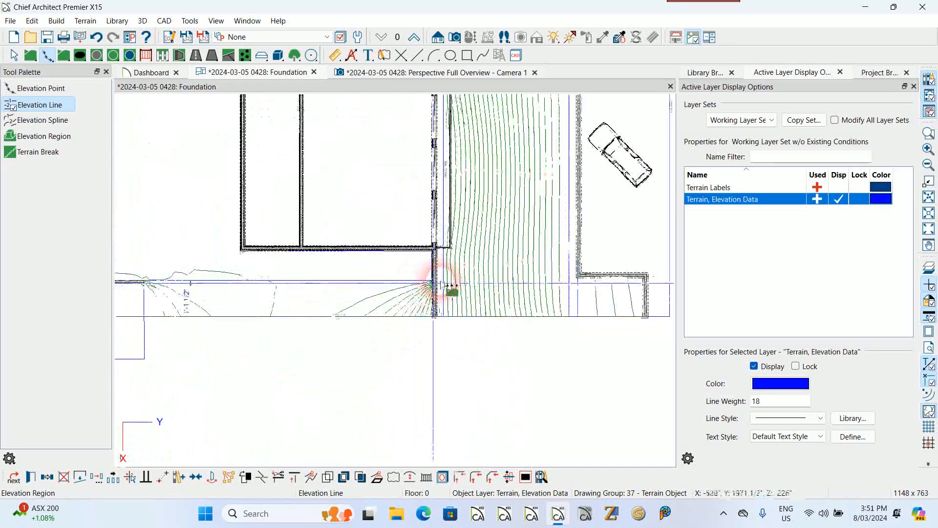
scroll(446, 267, "down", 5)
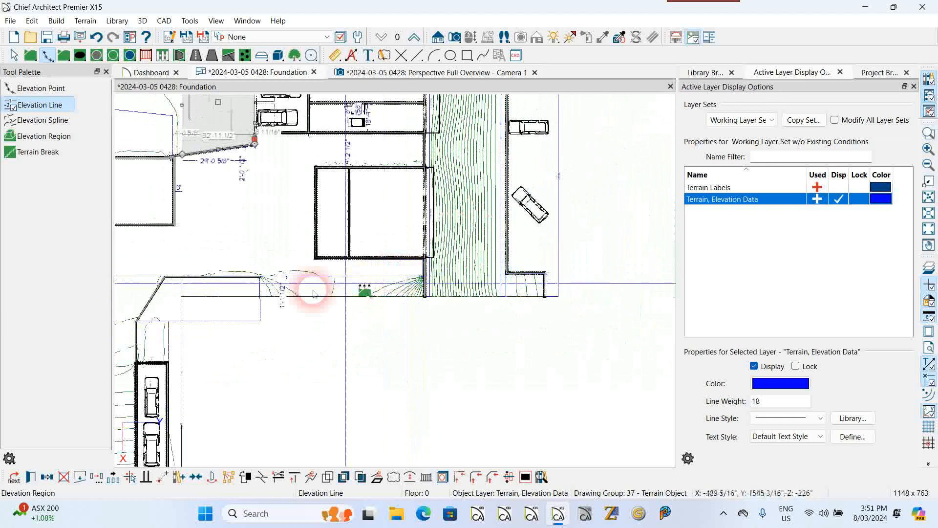
Step: Examine the contours and elevation lines where the horizontal retaining wall ends below the central building
scroll(259, 294, "up", 5)
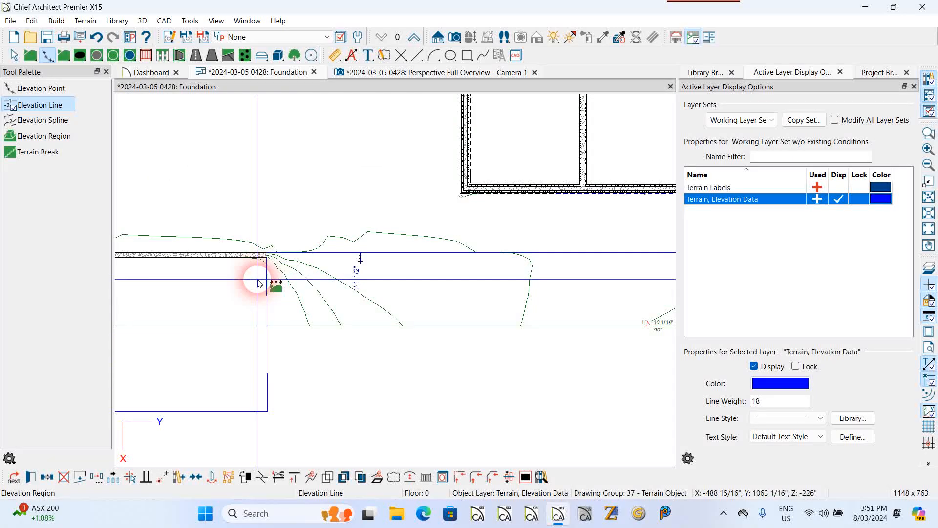
scroll(259, 282, "down", 3)
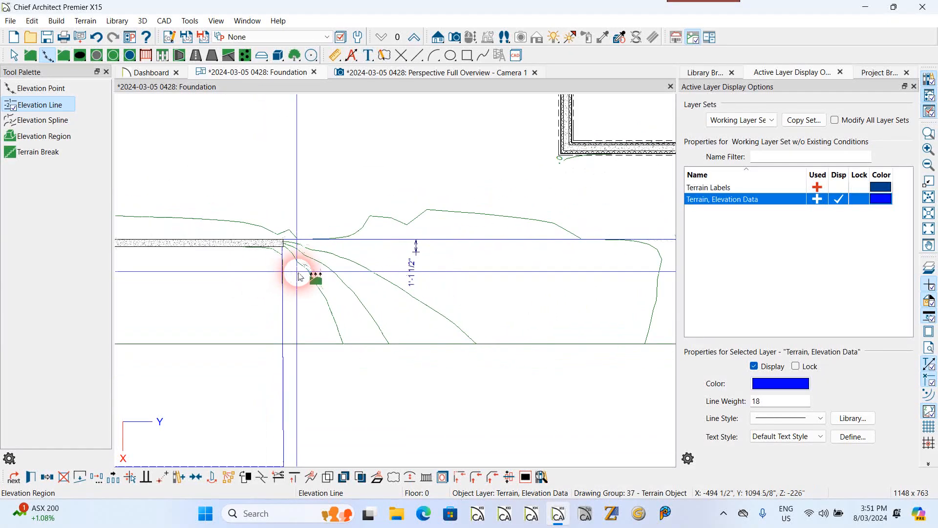
scroll(300, 276, "down", 5)
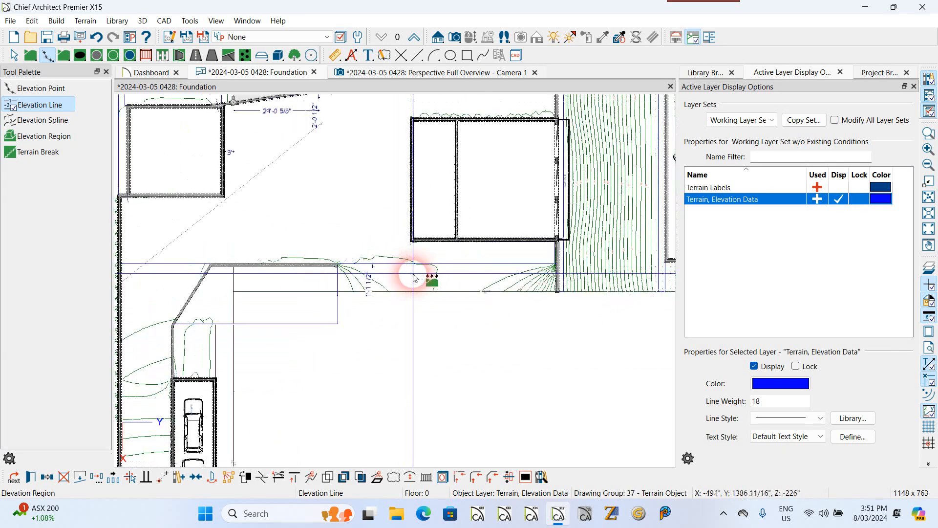
scroll(259, 303, "up", 2)
scroll(260, 302, "down", 3)
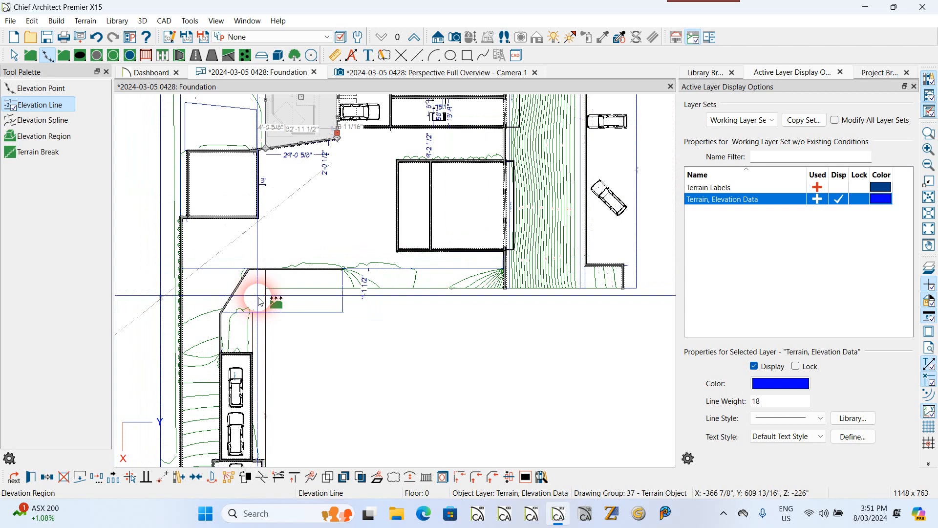
scroll(340, 310, "up", 1)
scroll(325, 289, "down", 3)
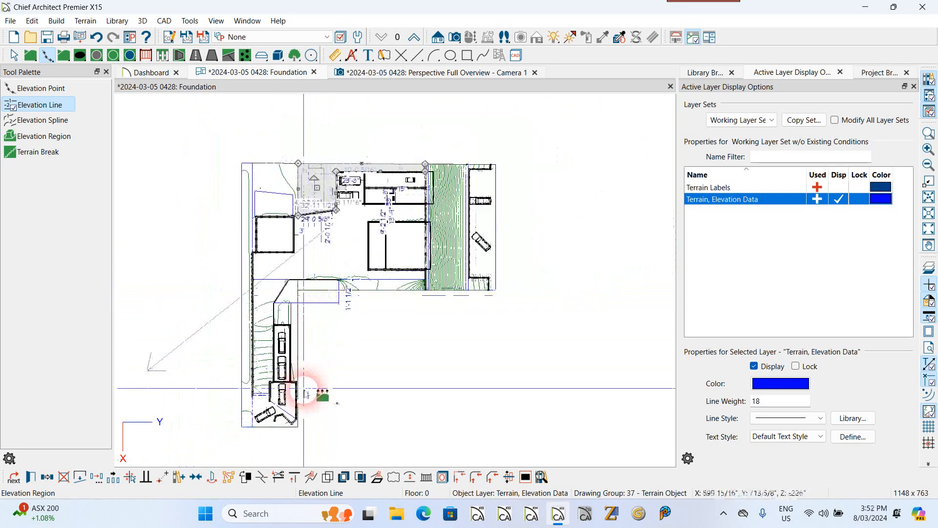
Step: Examine the terrain perimeter and contours beside the long narrow garage and the parking area at its lower end
scroll(311, 414, "up", 5)
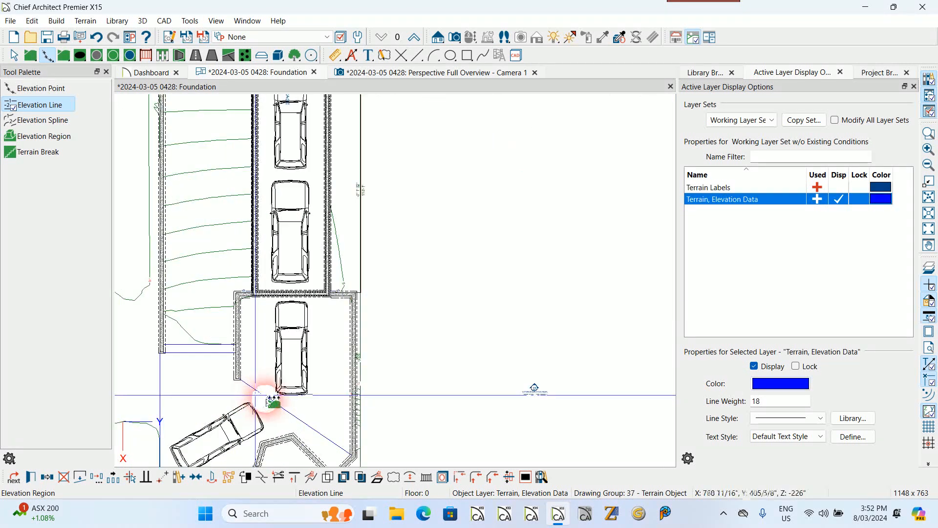
scroll(305, 338, "up", 1)
scroll(308, 337, "up", 2)
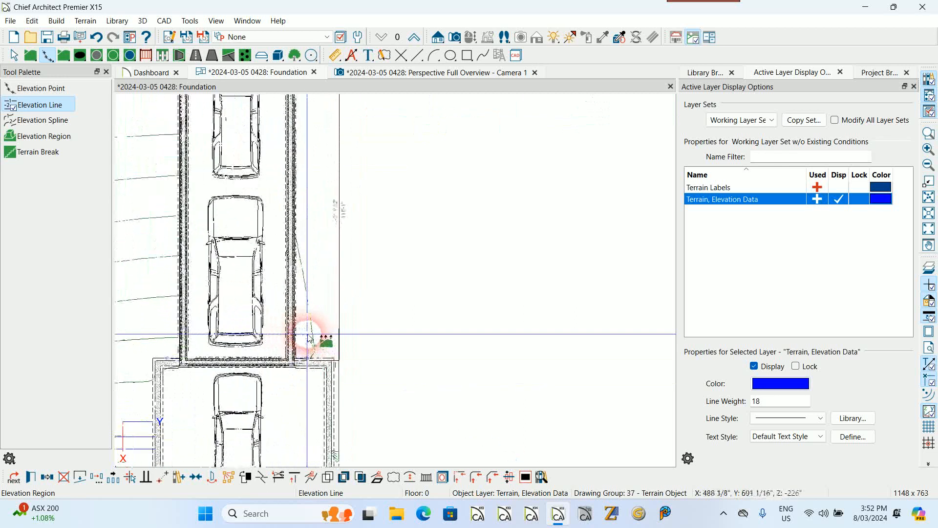
scroll(314, 338, "down", 3)
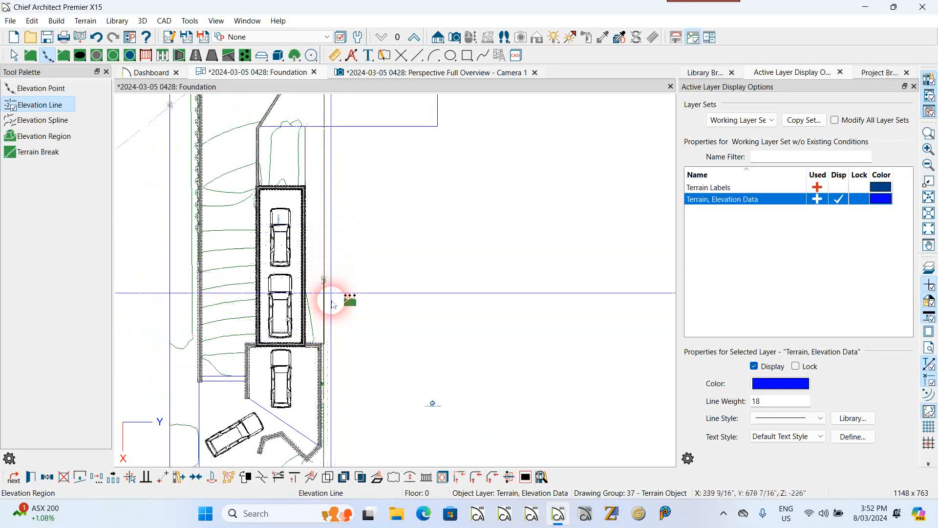
scroll(346, 237, "down", 2)
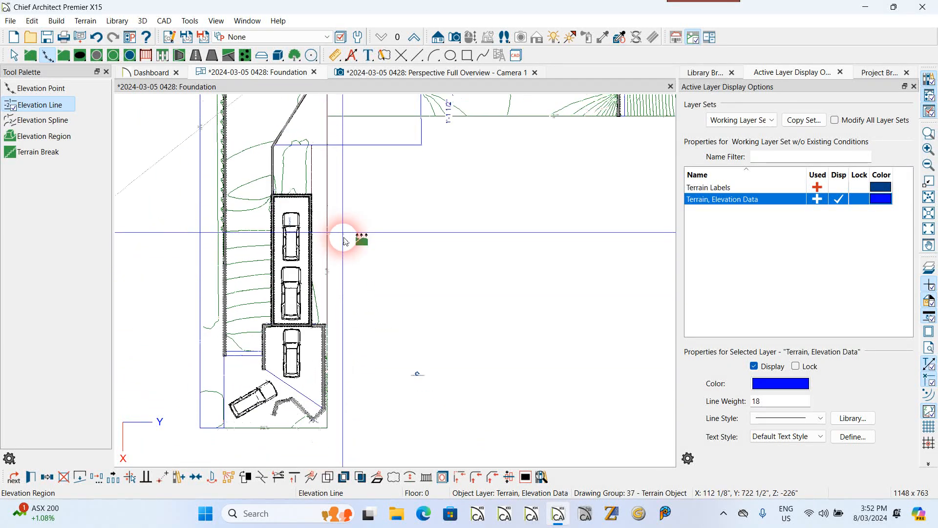
scroll(333, 394, "up", 3)
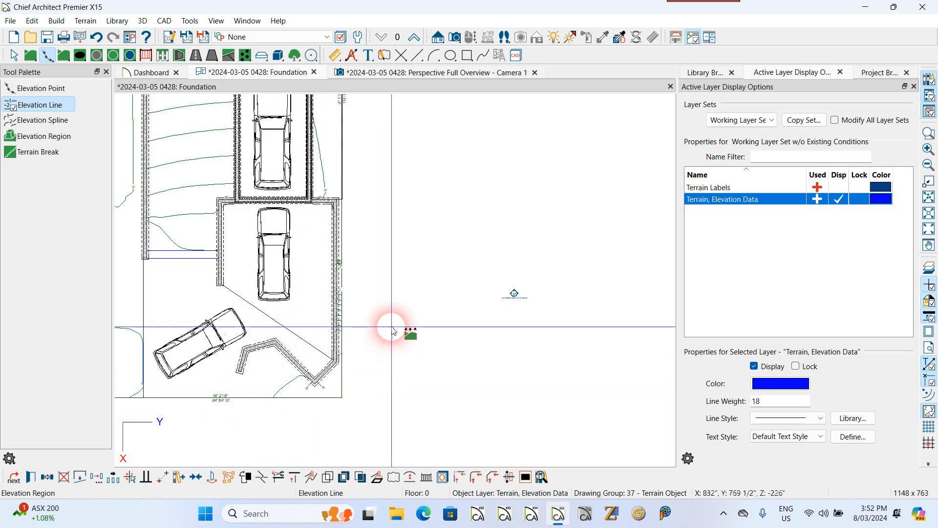
scroll(388, 335, "down", 2)
scroll(346, 247, "down", 1)
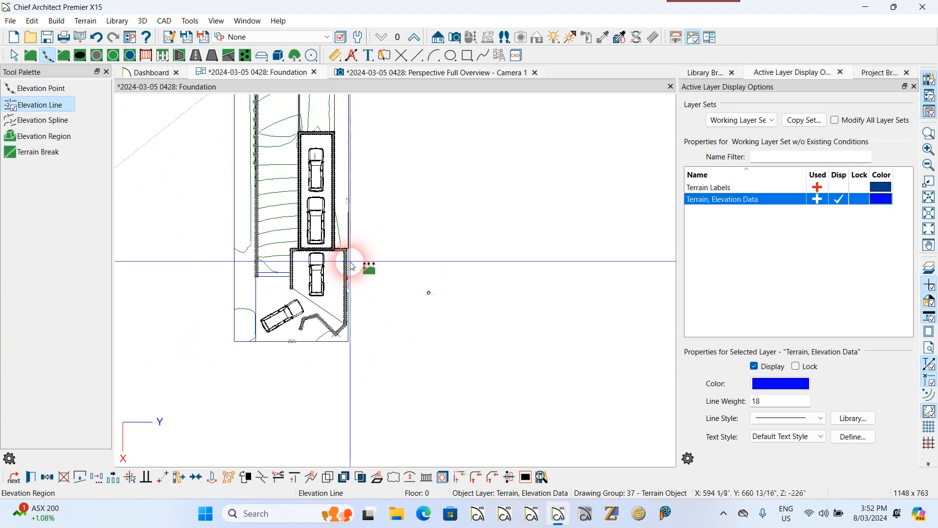
scroll(352, 267, "down", 1)
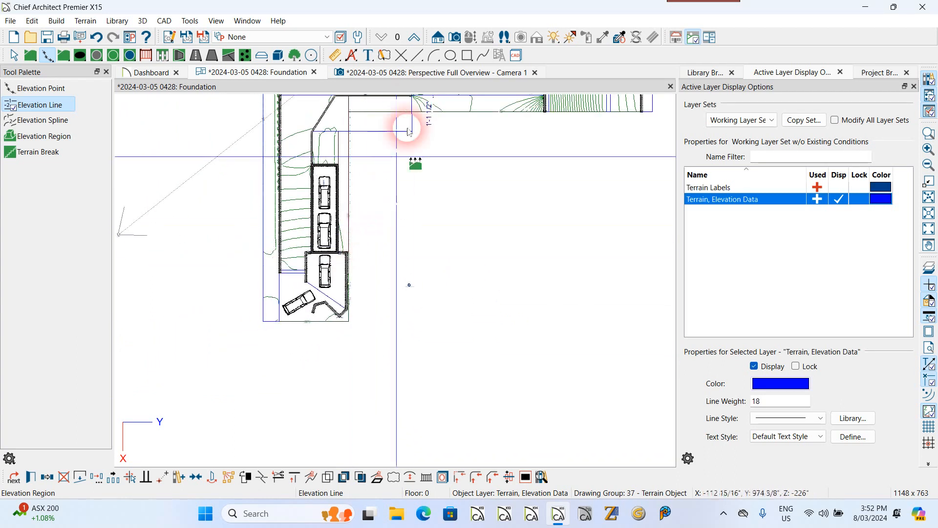
Step: Switch to the Perspective Full Overview camera and inspect the ground along the driveway retaining walls
left_click(424, 74)
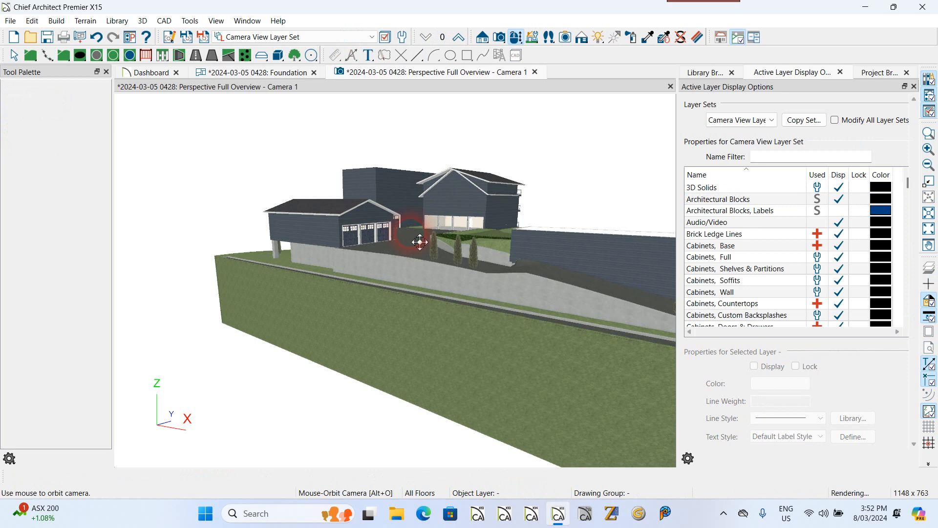
left_click_drag(424, 236, 466, 243)
scroll(551, 262, "up", 5)
scroll(519, 261, "down", 5)
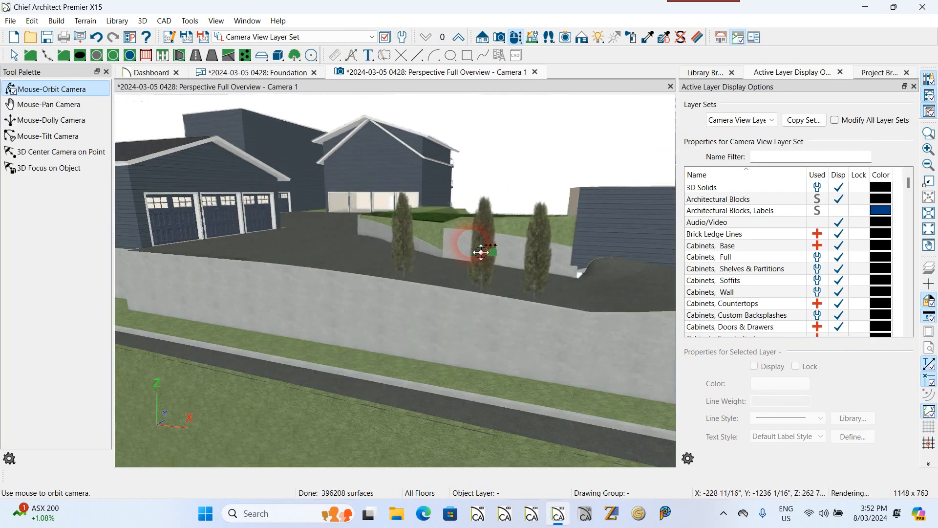
scroll(433, 255, "up", 5)
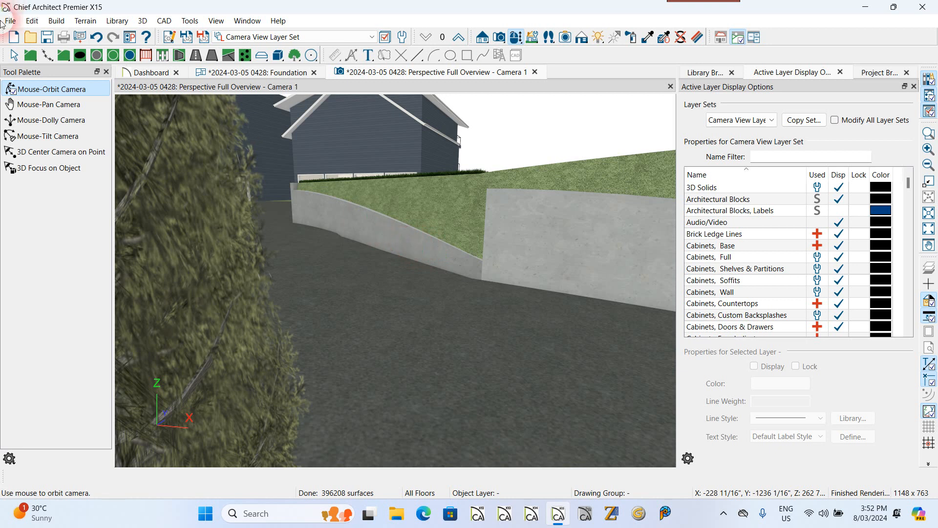
Step: Check the default wall height and other structure settings of the lower sloping retaining wall beside the driveway
left_click(15, 57)
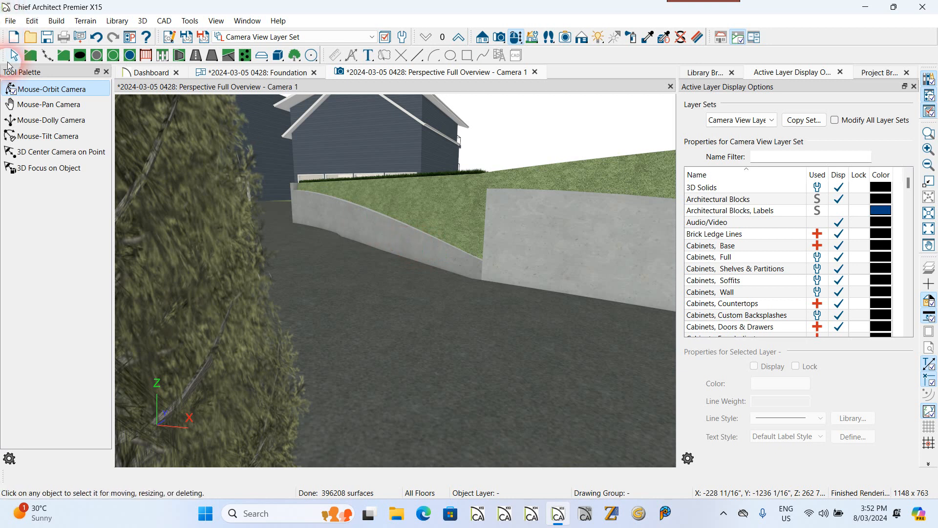
left_click(396, 229)
double_click(395, 228)
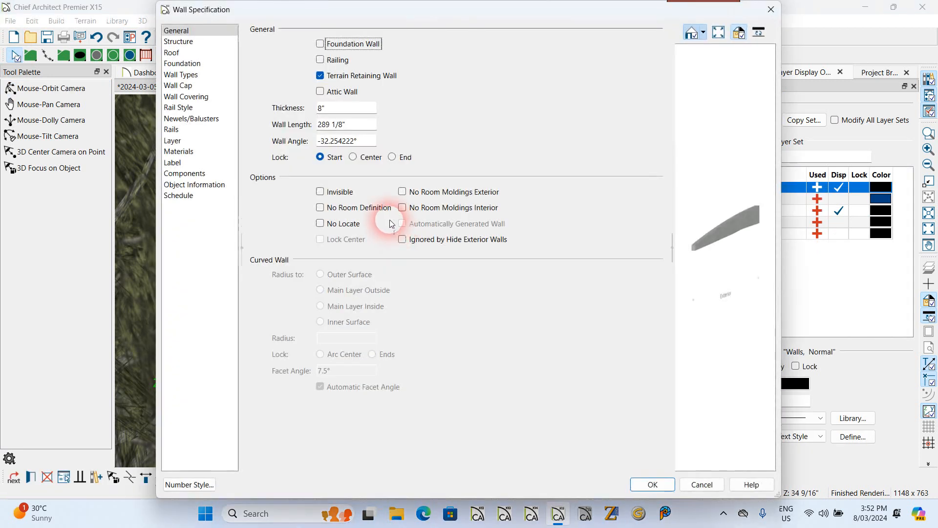
left_click(179, 41)
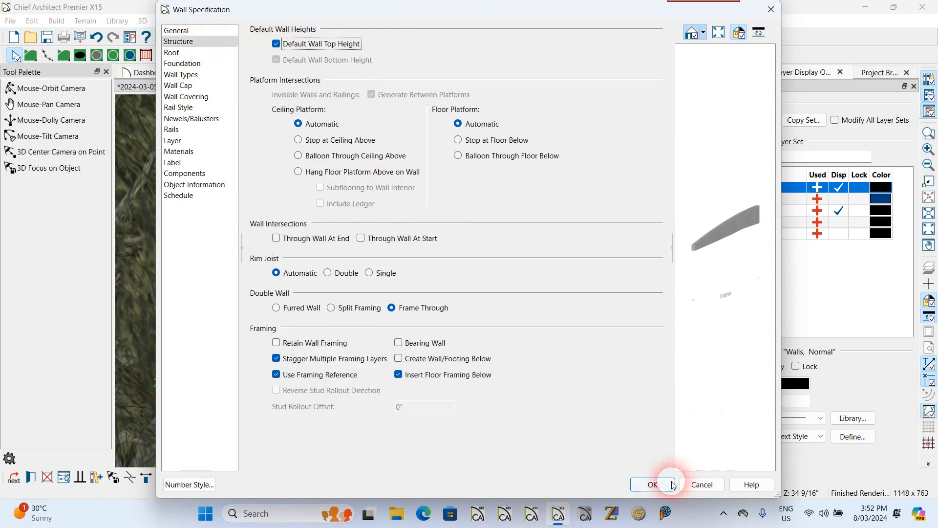
left_click(653, 484)
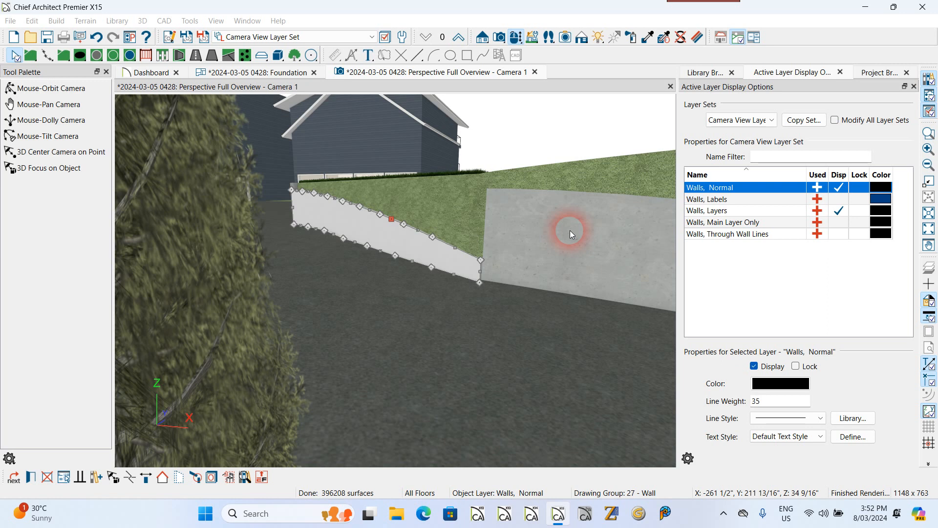
Step: Enable the default wall top height for the taller retaining wall adjoining the lower sloping one along the driveway
double_click(570, 230)
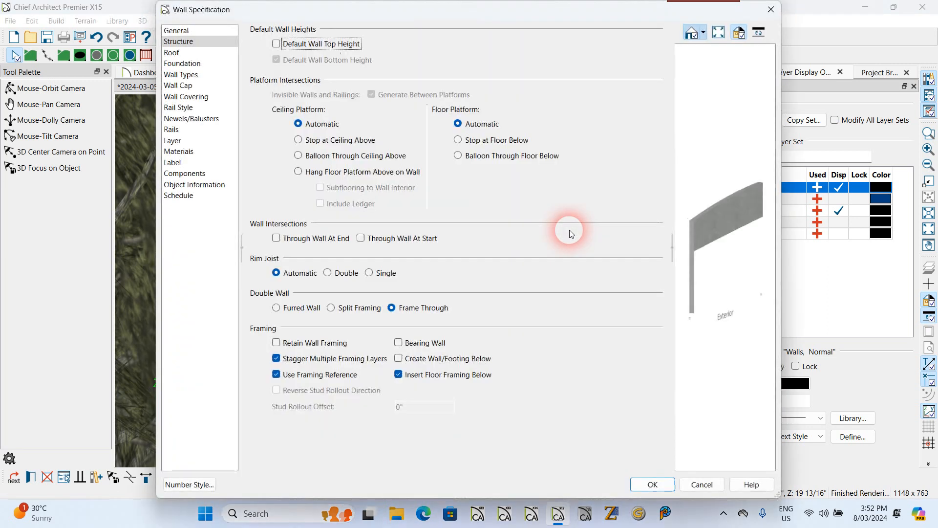
left_click(276, 44)
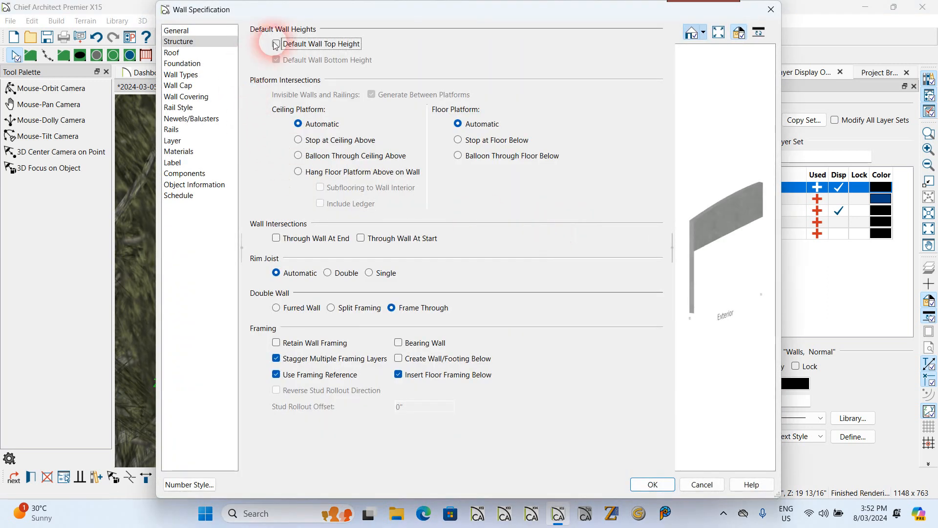
left_click(654, 484)
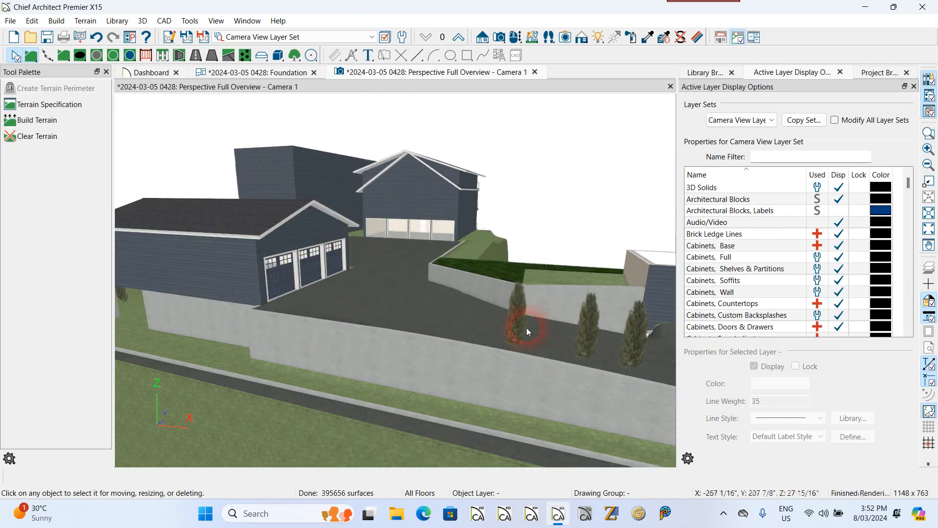
Step: Inspect the driveway retaining walls and the ground where they meet the long narrow garage in the 3D overview
scroll(451, 328, "down", 1)
scroll(411, 309, "down", 2)
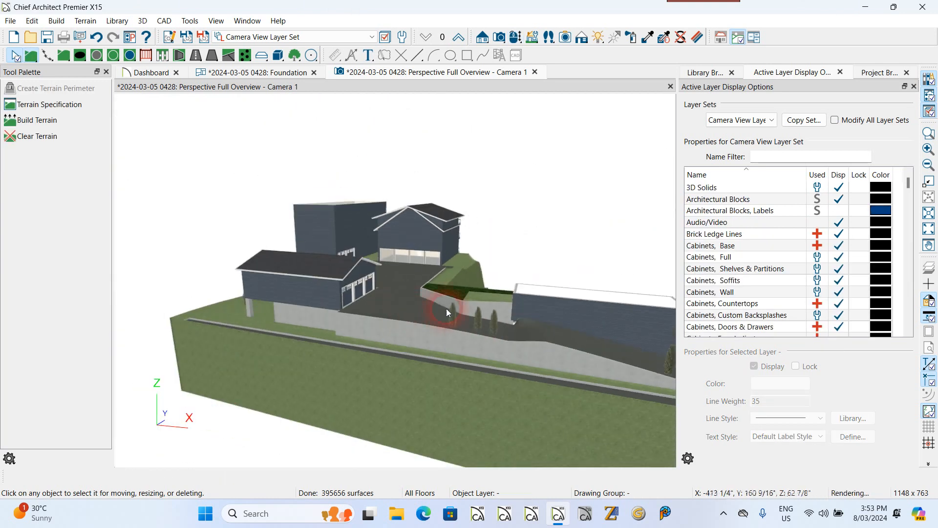
scroll(510, 301, "up", 1)
scroll(526, 318, "up", 1)
scroll(527, 318, "up", 1)
scroll(521, 318, "up", 1)
scroll(521, 319, "up", 1)
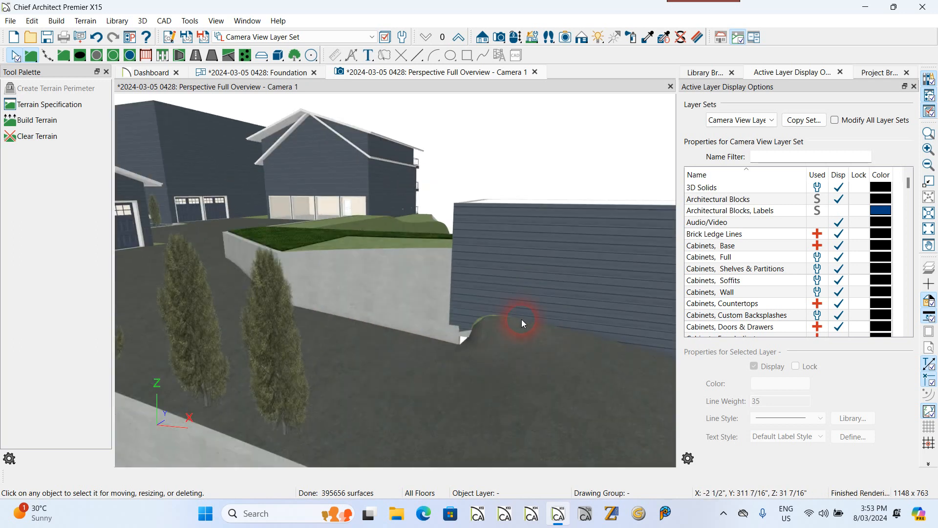
scroll(521, 318, "down", 1)
scroll(521, 318, "down", 1)
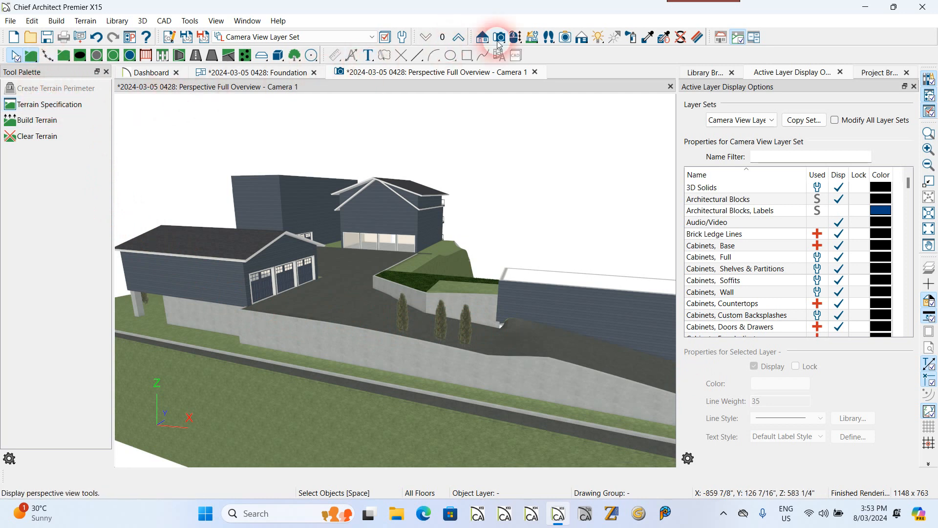
Step: Orbit around the whole site to inspect the slopes, the lower parking area walls and the terrain edges
left_click(513, 38)
left_click_drag(328, 290, 473, 295)
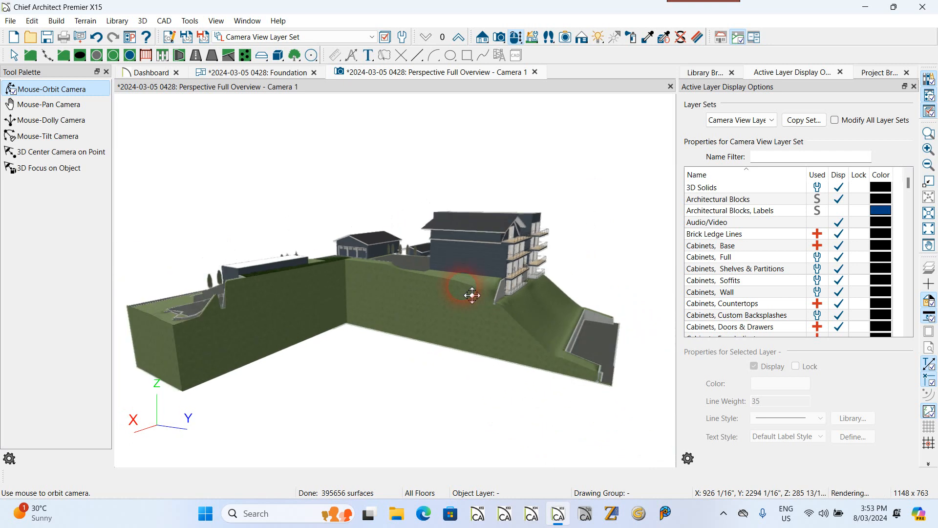
left_click_drag(317, 310, 452, 305)
left_click_drag(438, 381, 437, 387)
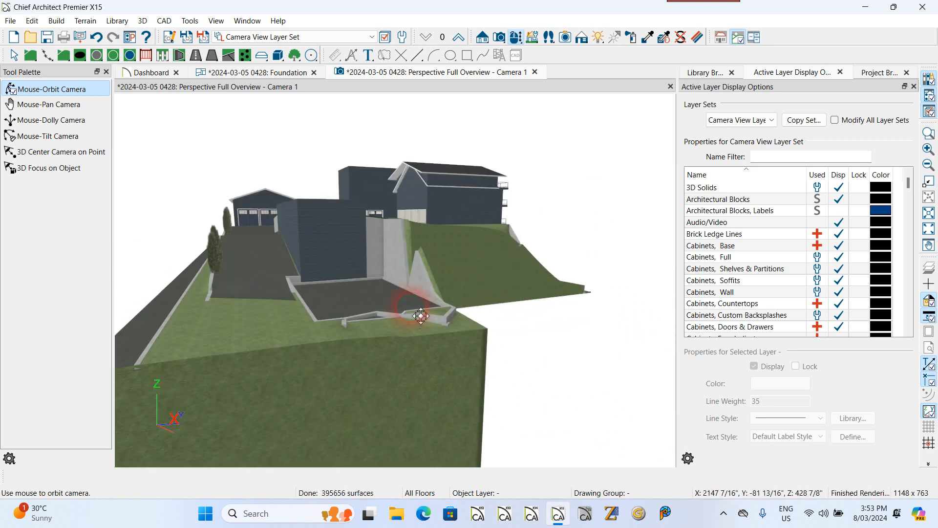
left_click_drag(420, 316, 428, 314)
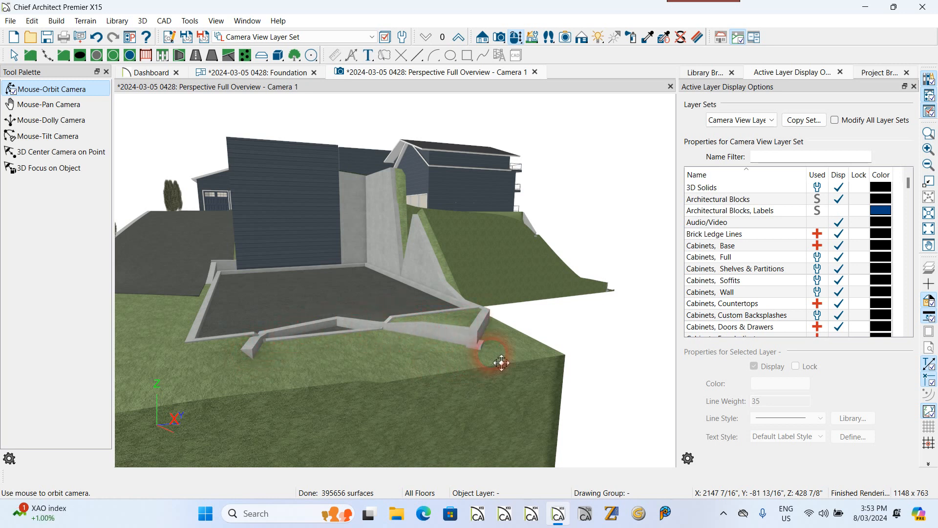
left_click_drag(439, 354, 315, 290)
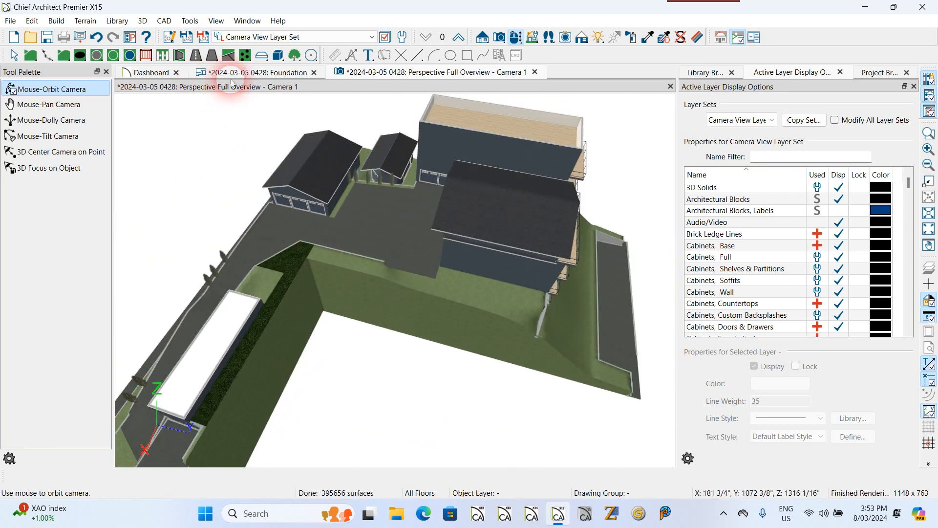
Step: Switch to the Foundation plan and examine the contours and terrain perimeter around the upper buildings and garages
left_click(266, 73)
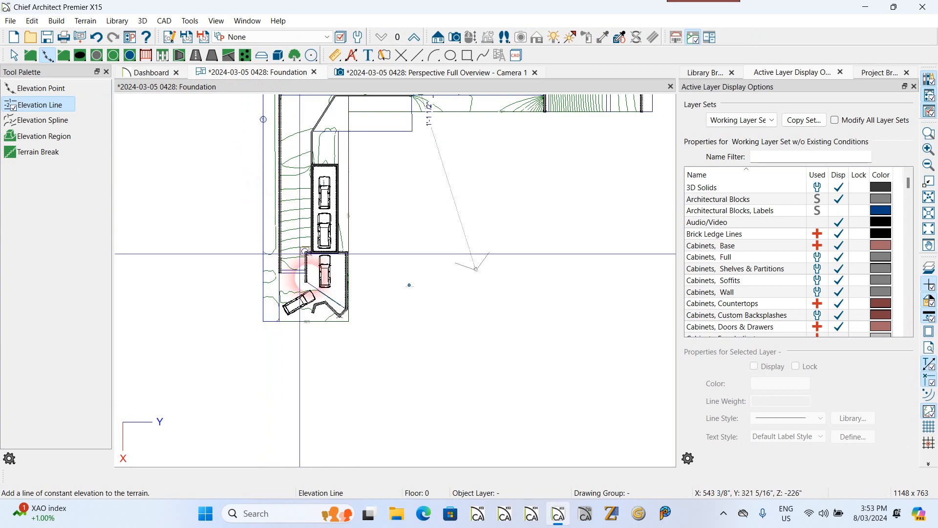
scroll(411, 130, "up", 3)
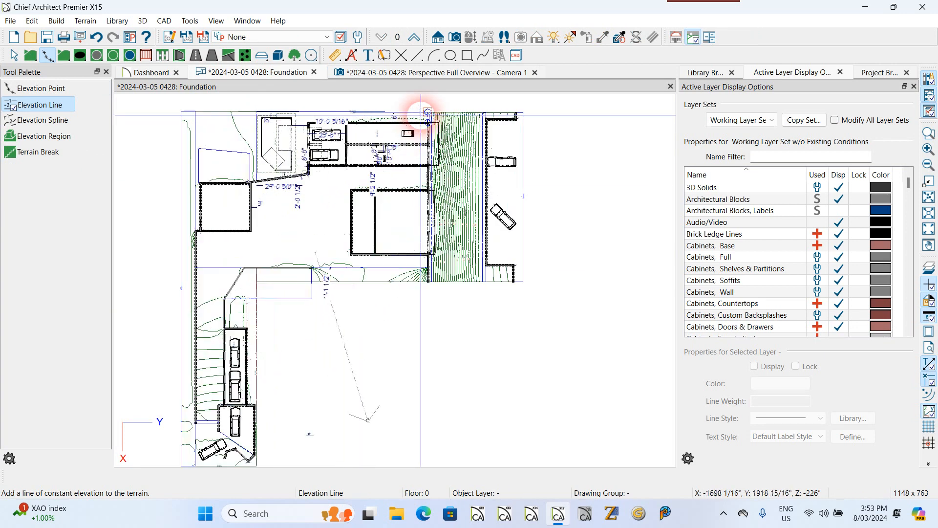
scroll(422, 116, "up", 4)
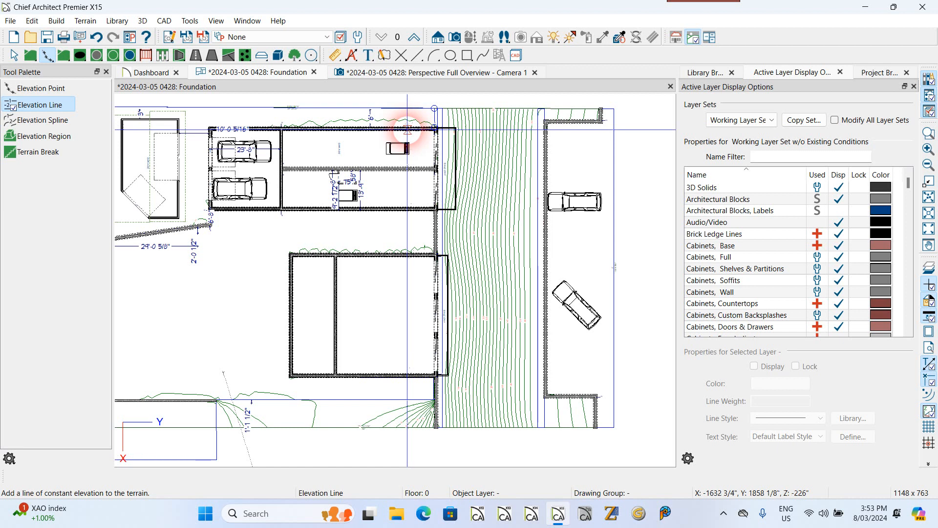
left_click(157, 207)
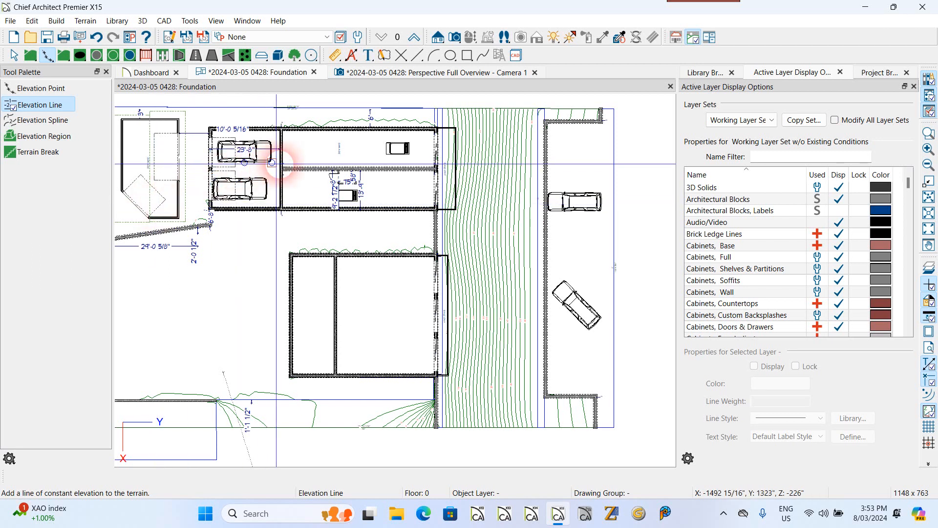
scroll(316, 164, "down", 1)
scroll(345, 126, "down", 4)
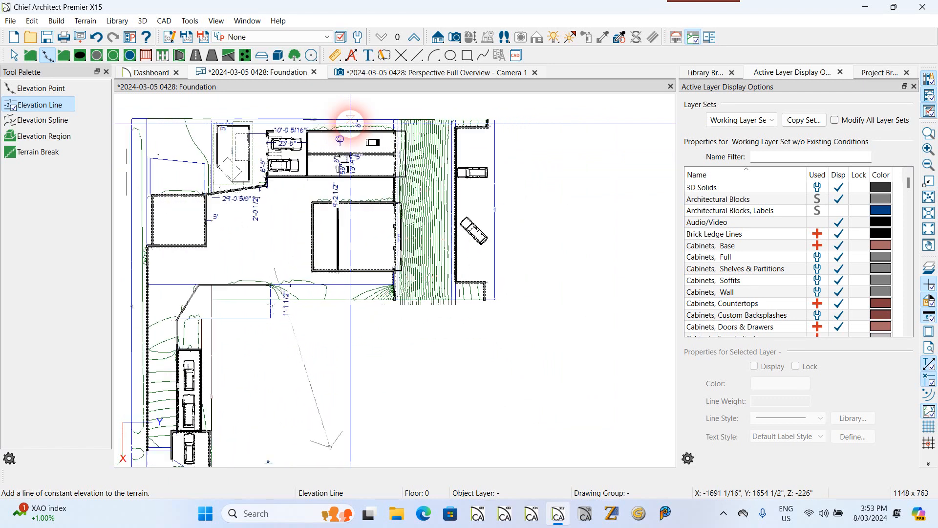
scroll(203, 427, "up", 5)
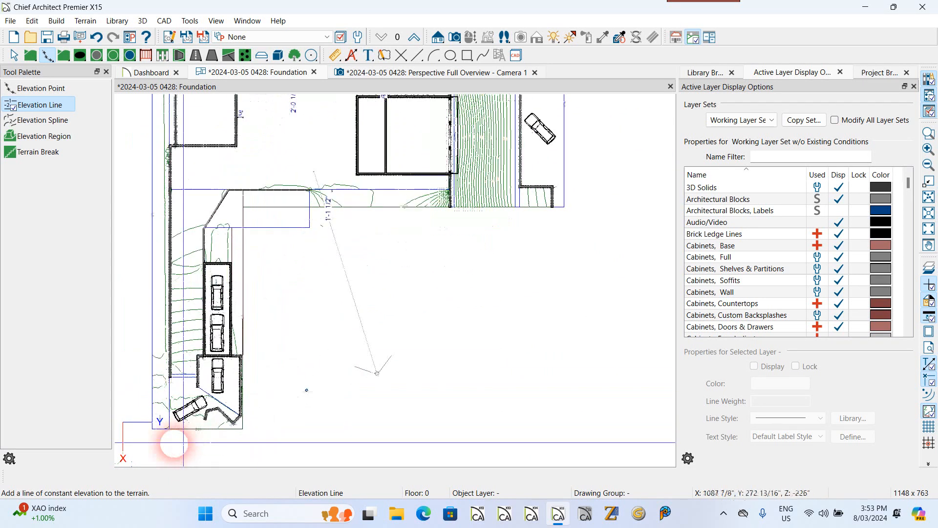
Step: Examine the angled walls of the lower parking area and the contours around the central building in the plan
scroll(224, 423, "up", 3)
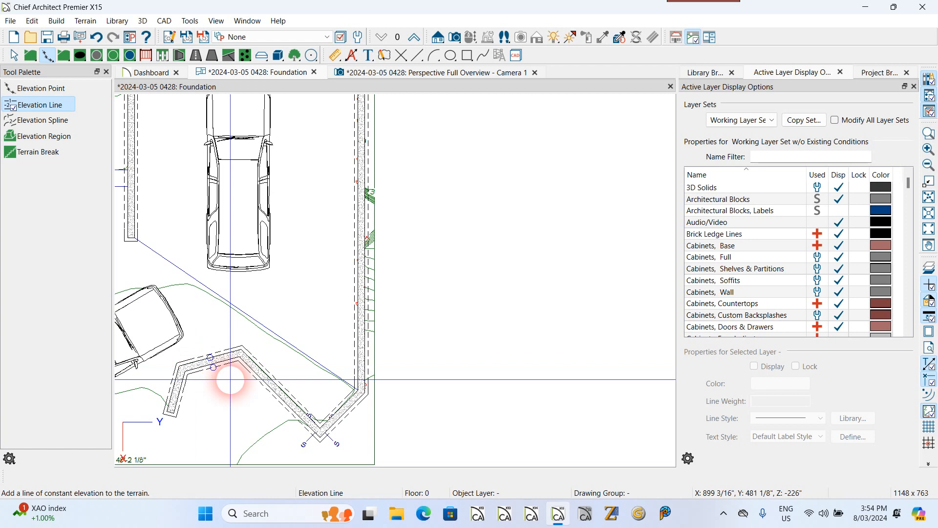
scroll(230, 379, "down", 5)
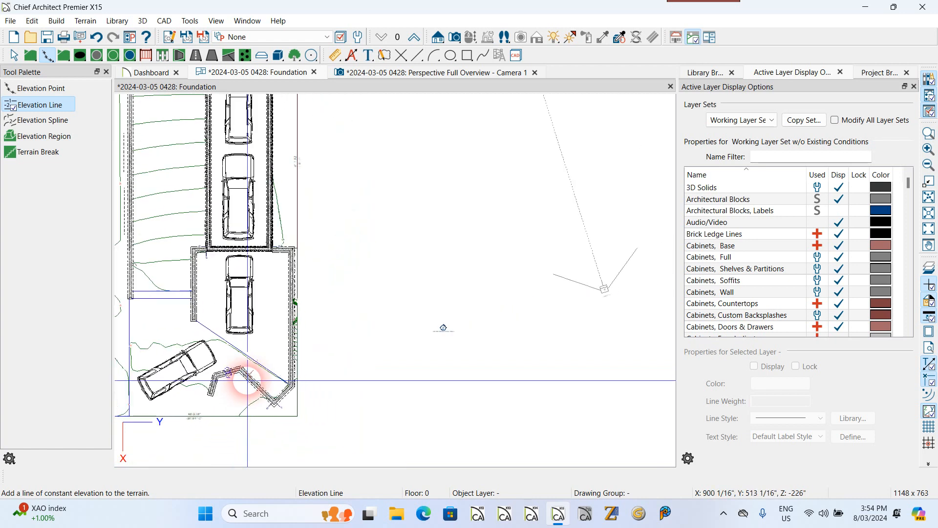
scroll(264, 374, "down", 3)
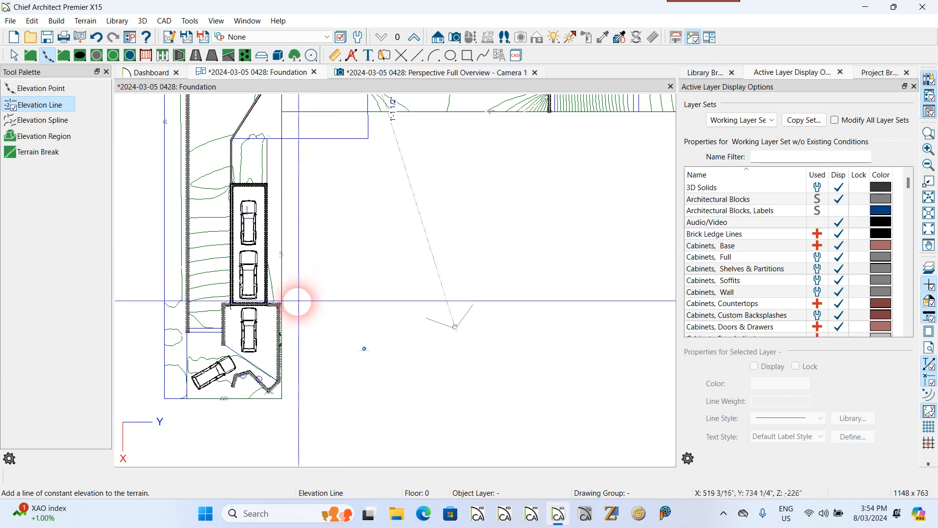
scroll(296, 329, "down", 2)
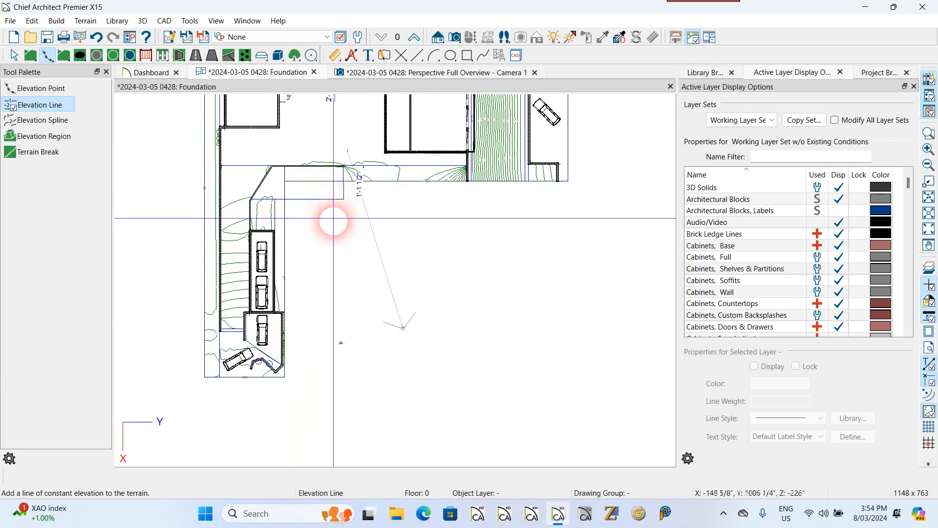
scroll(430, 110, "up", 3)
scroll(434, 119, "up", 1)
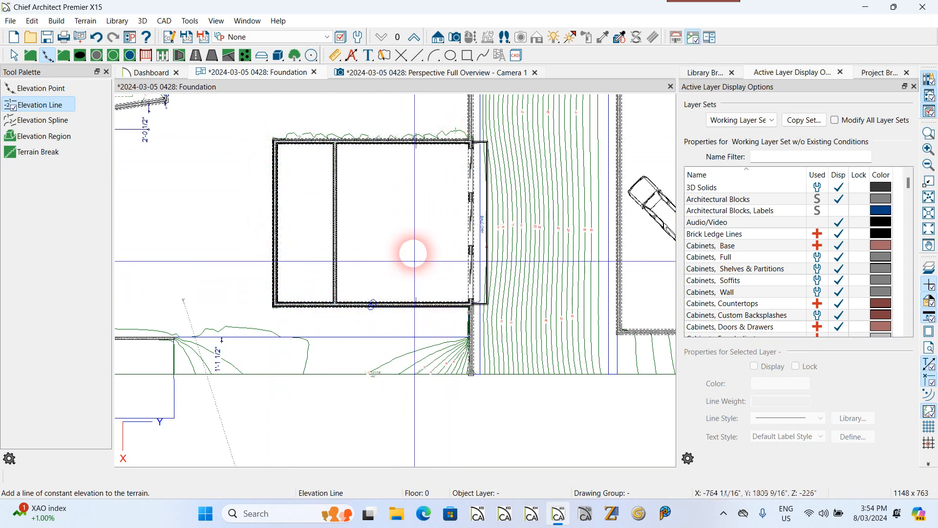
scroll(412, 262, "down", 3)
scroll(411, 260, "down", 2)
scroll(392, 209, "up", 2)
scroll(418, 135, "down", 2)
scroll(405, 200, "up", 2)
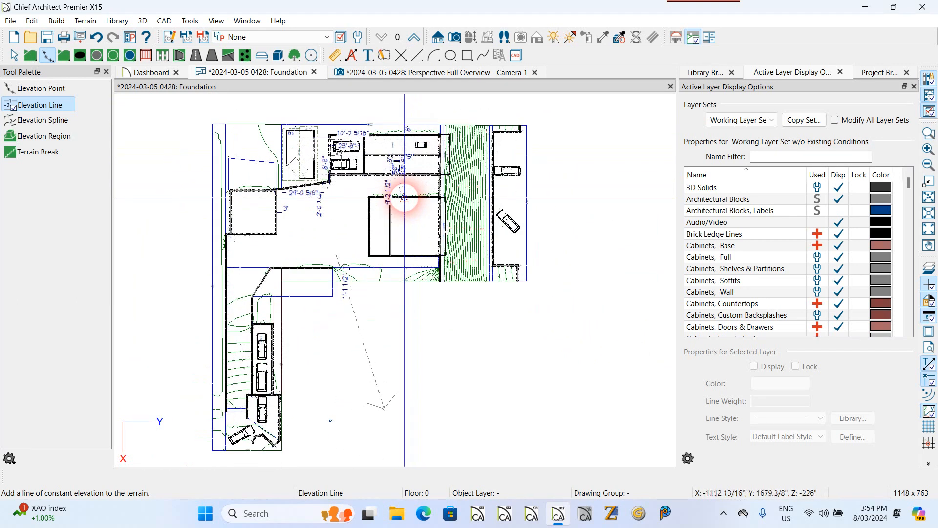